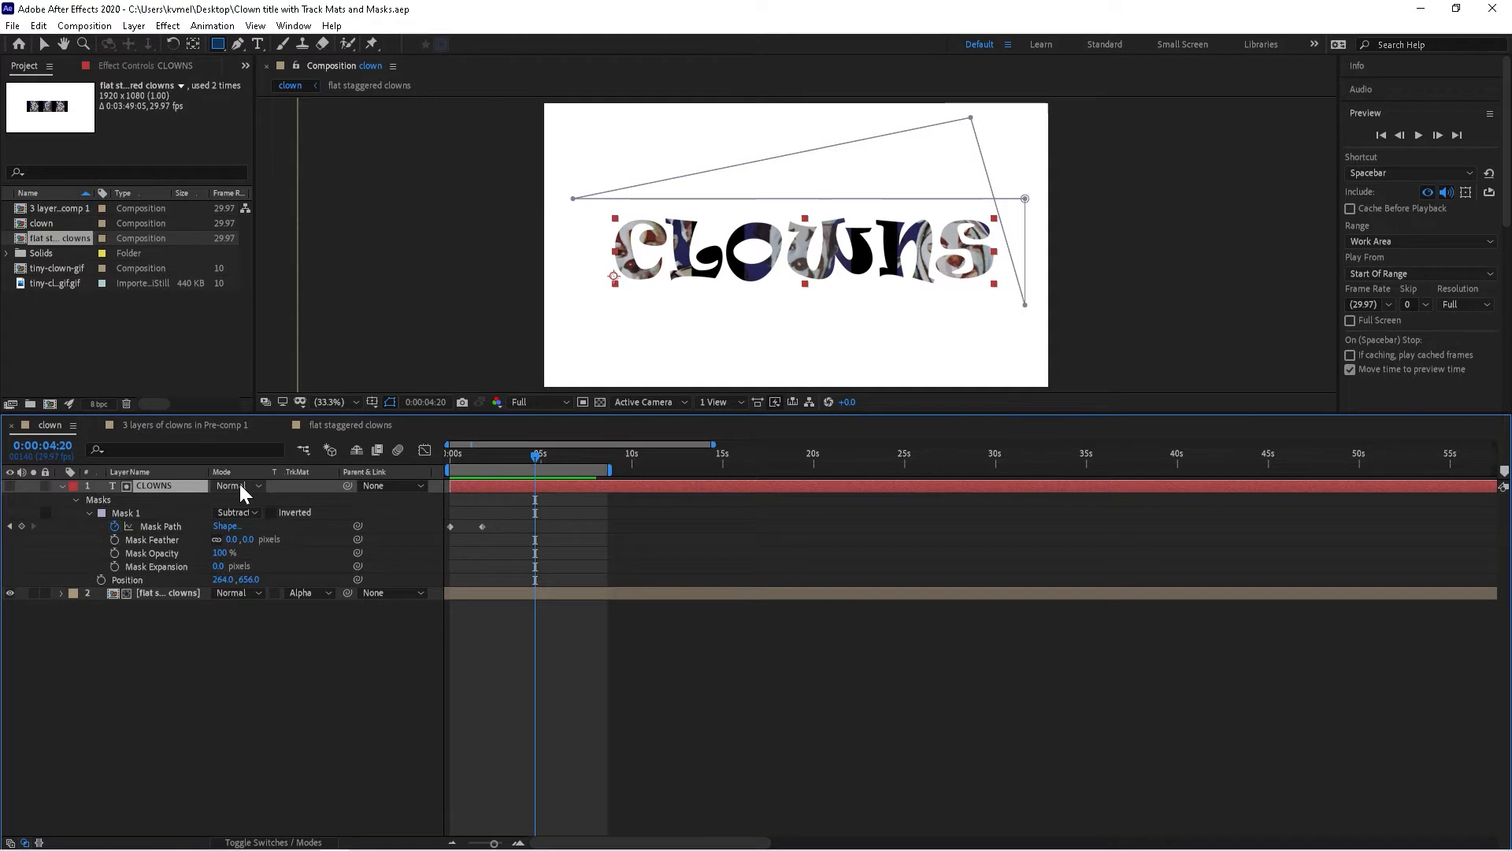
Step: Try lowering the CLOWNS text layer's opacity to 28%, and undo the change
{"action": "key", "text": "t"}
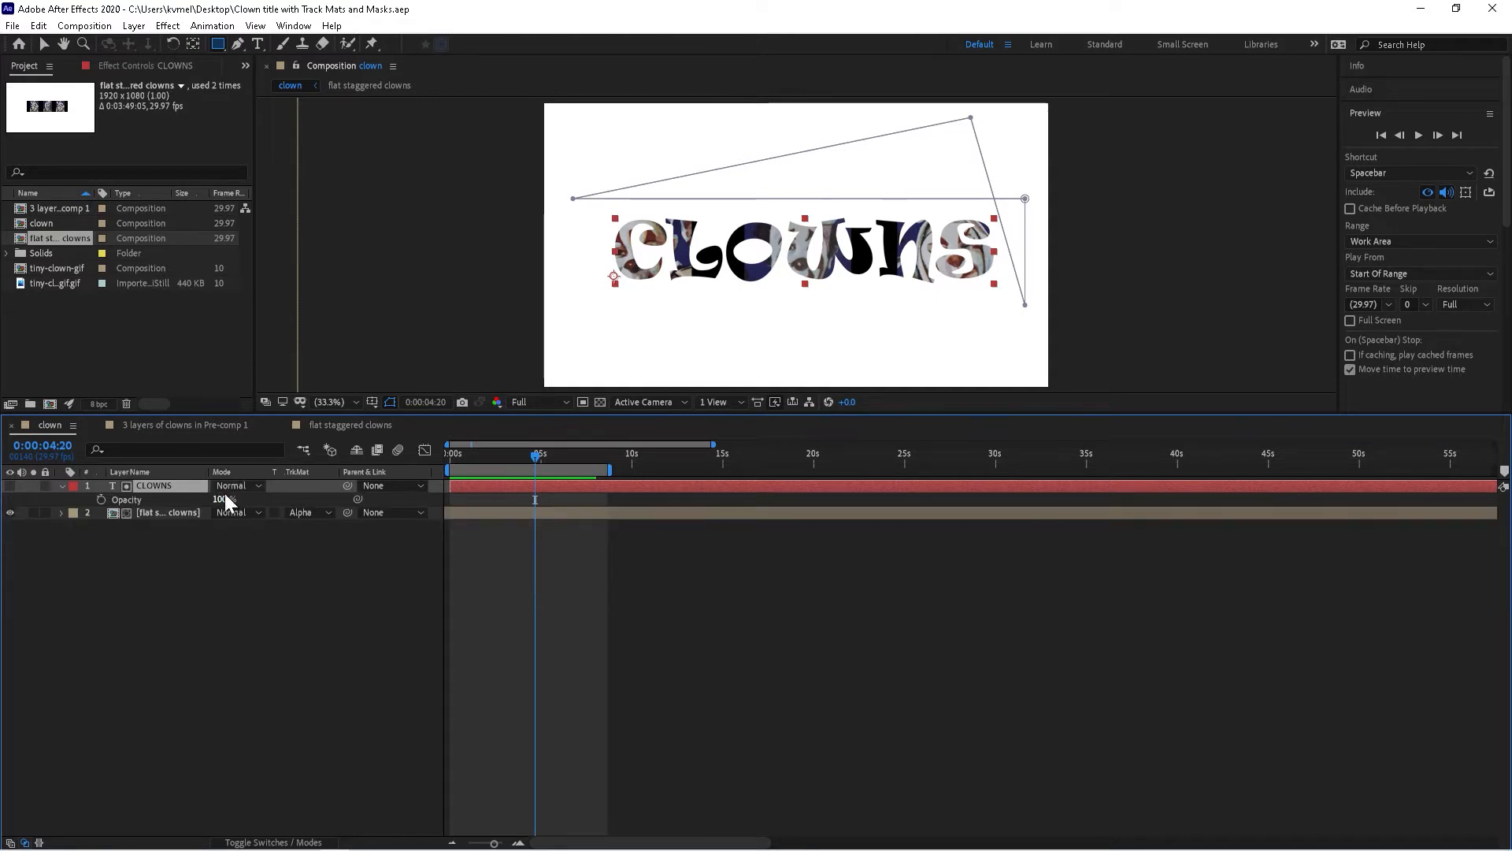
{"action": "left_click_drag", "start_coordinate": [223, 501], "coordinate": [174, 505]}
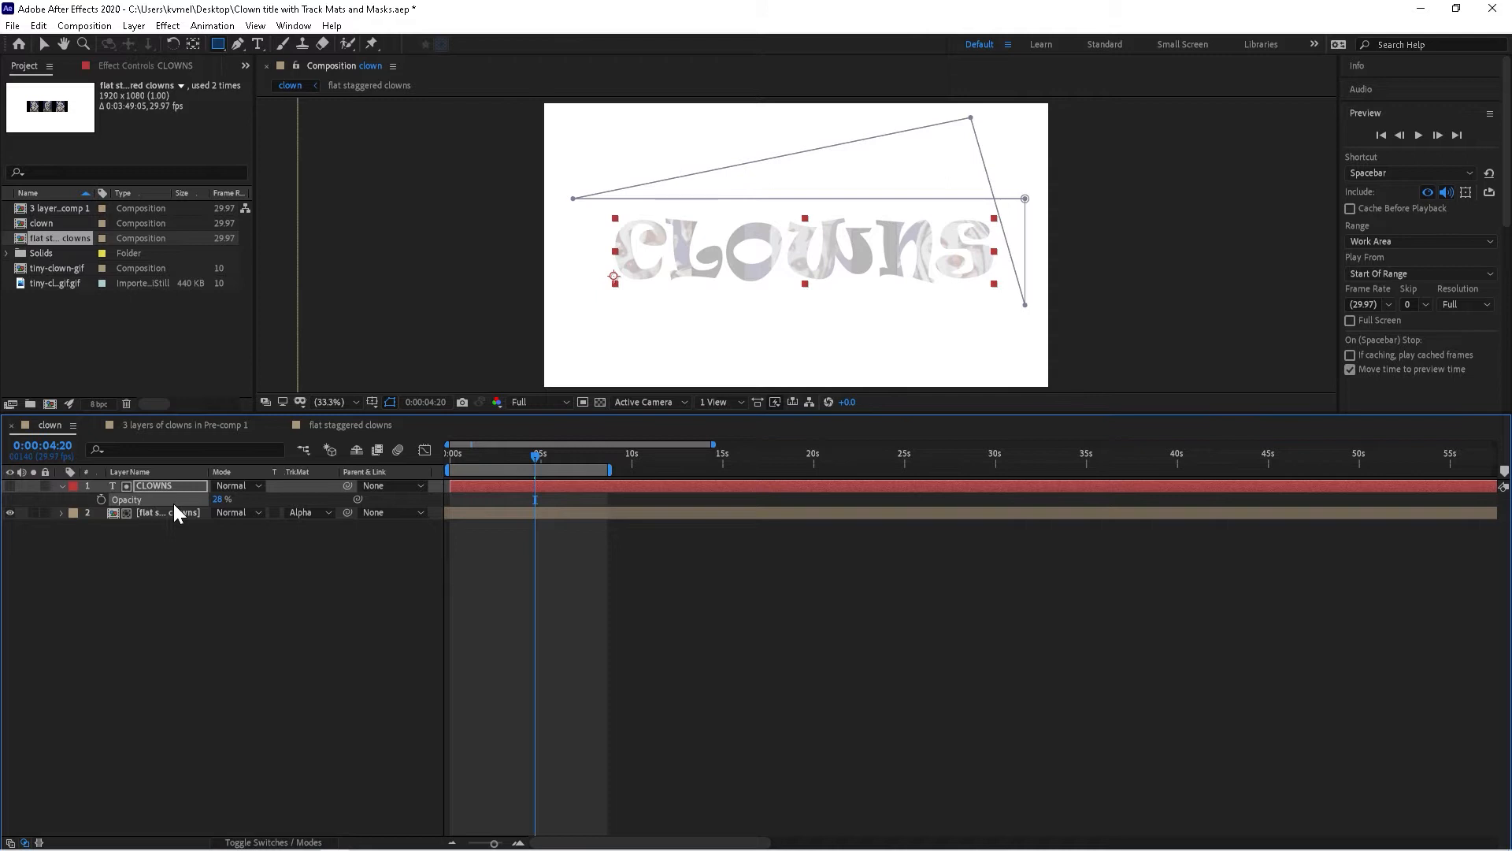
{"action": "key", "text": "ctrl+z"}
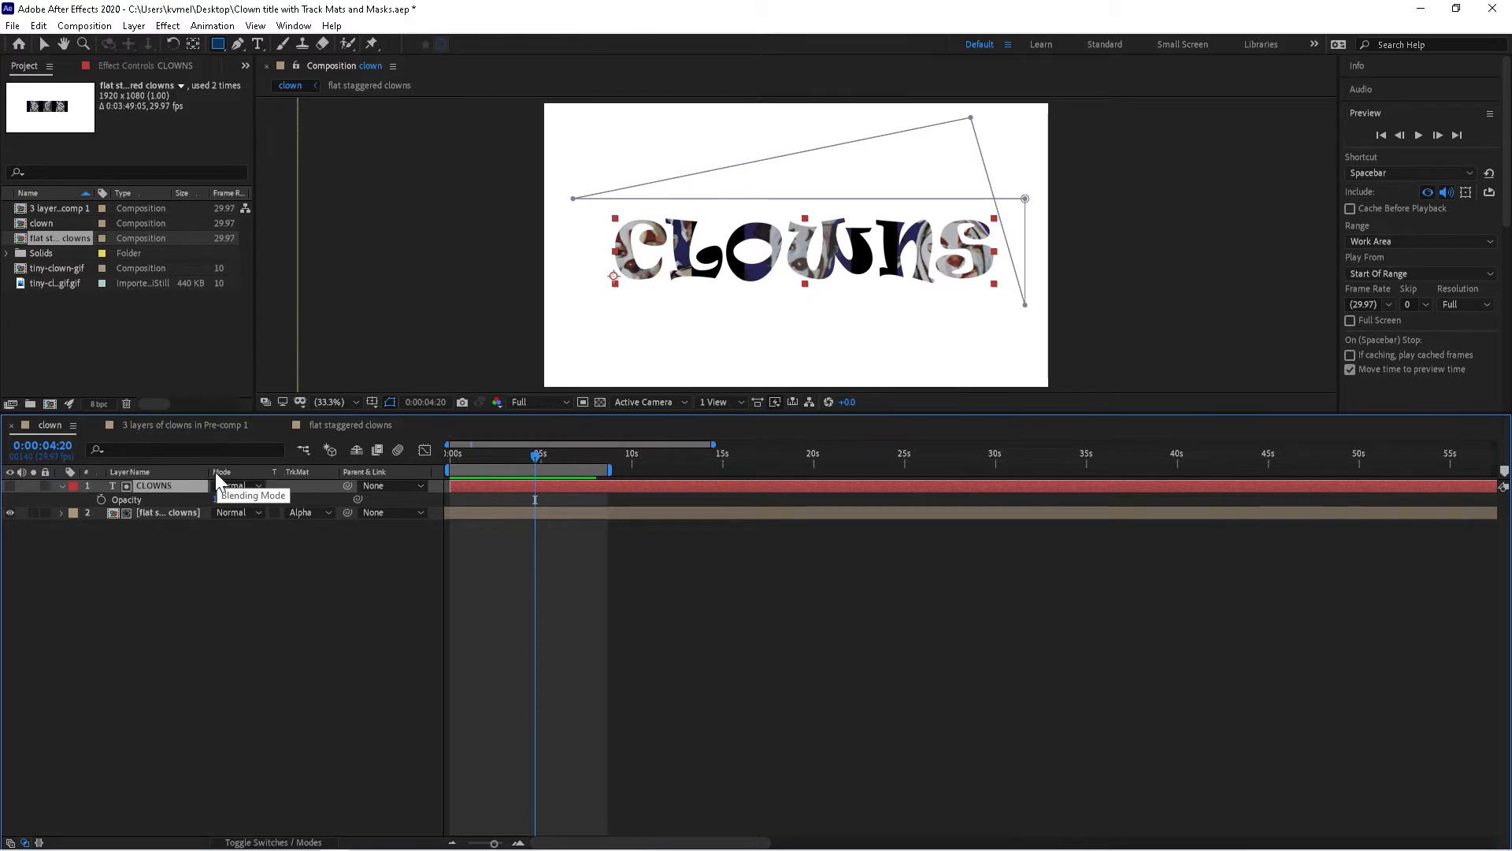
Step: Import the canvass PSD from the Desktop as footage with a composition created for it
{"action": "left_click", "coordinate": [12, 25]}
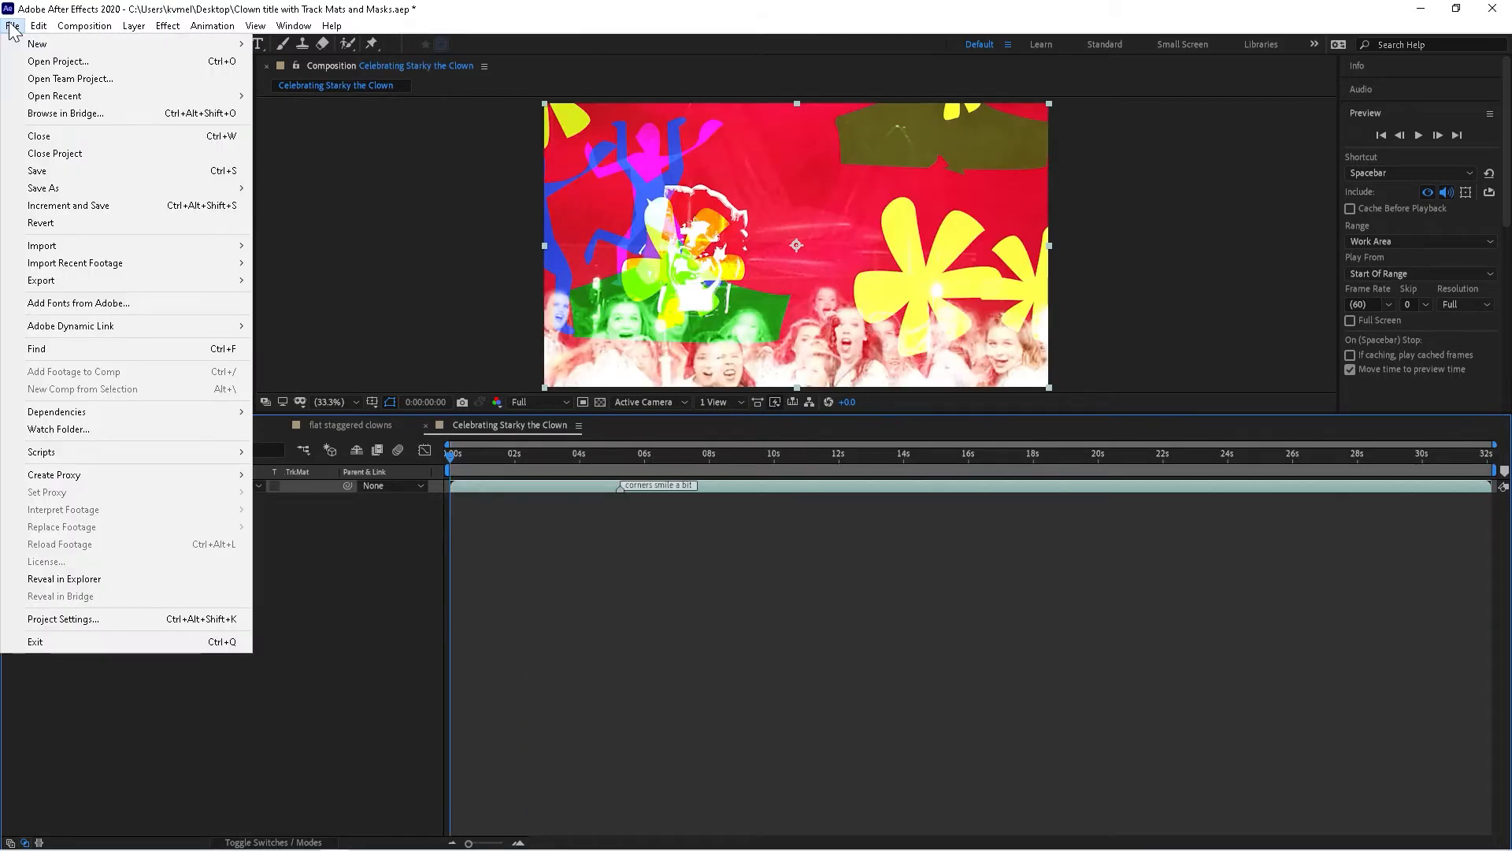
{"action": "mouse_move", "coordinate": [47, 245]}
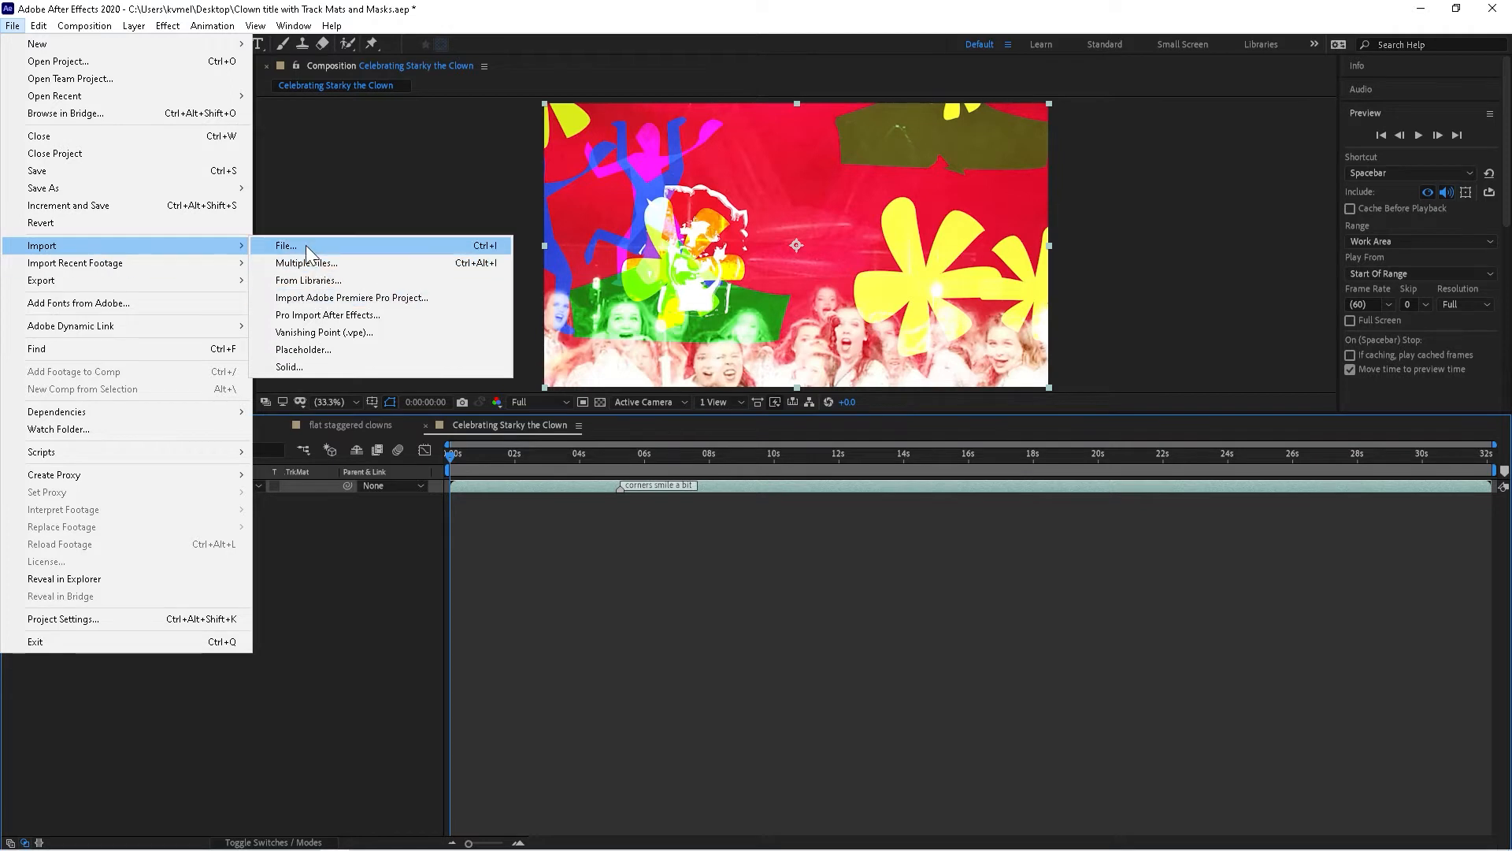
{"action": "left_click", "coordinate": [306, 246]}
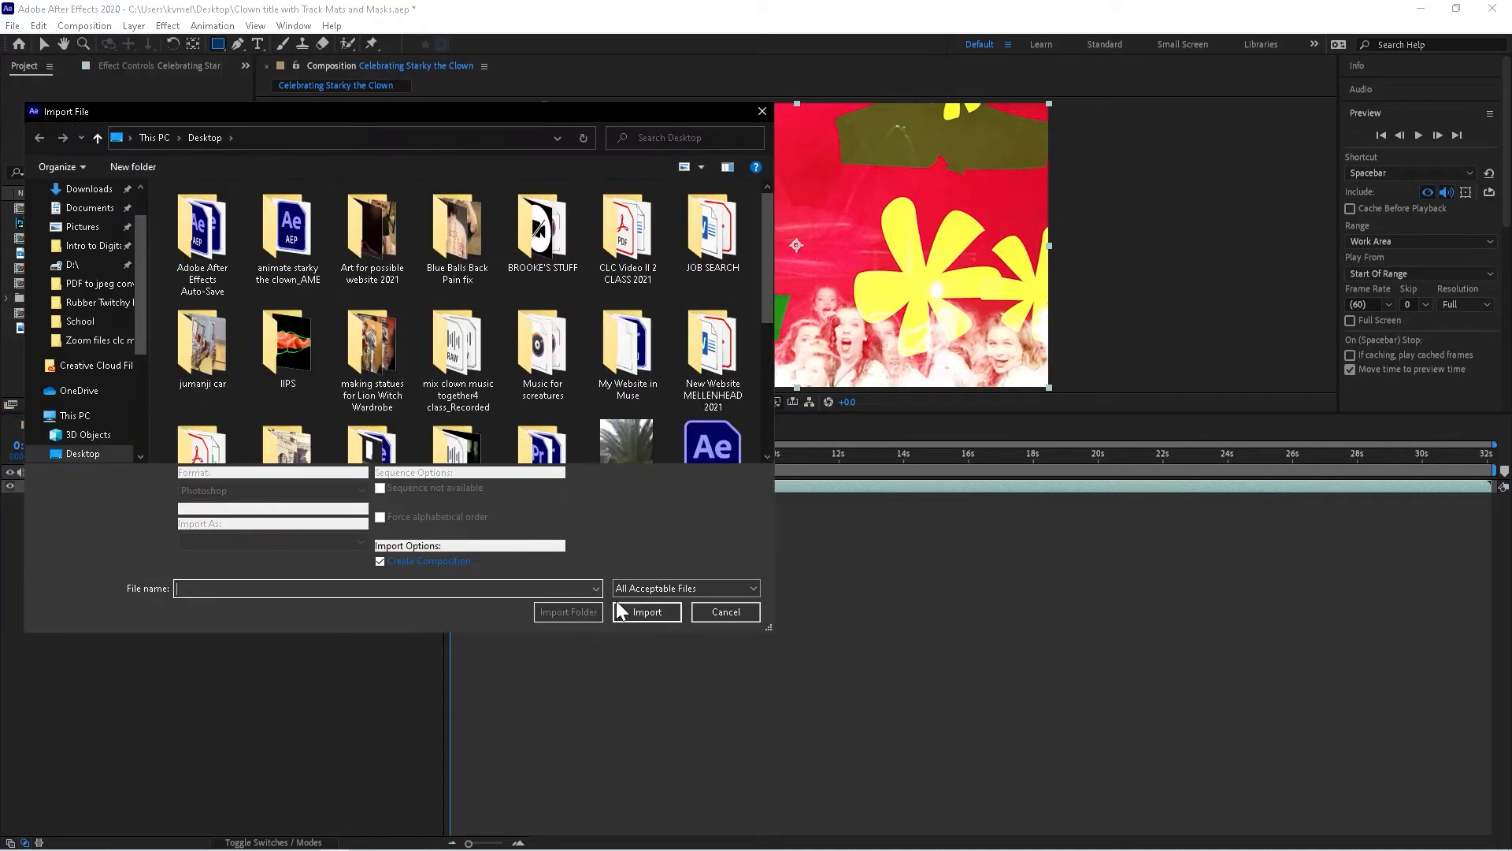
{"action": "left_click_drag", "start_coordinate": [765, 265], "coordinate": [776, 395]}
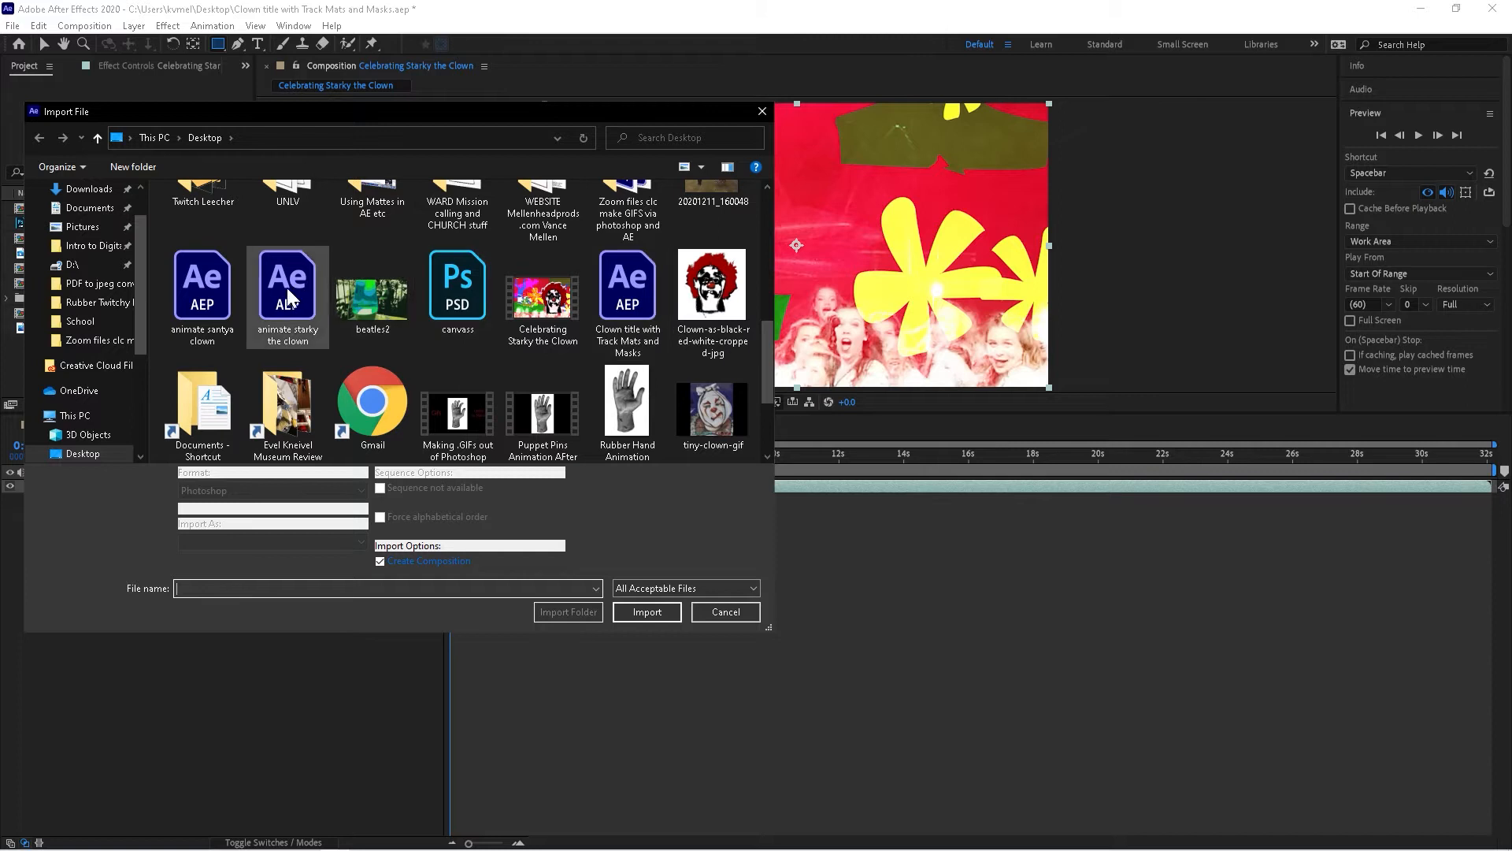
{"action": "scroll", "coordinate": [257, 291], "scroll_direction": "up", "scroll_amount": 1}
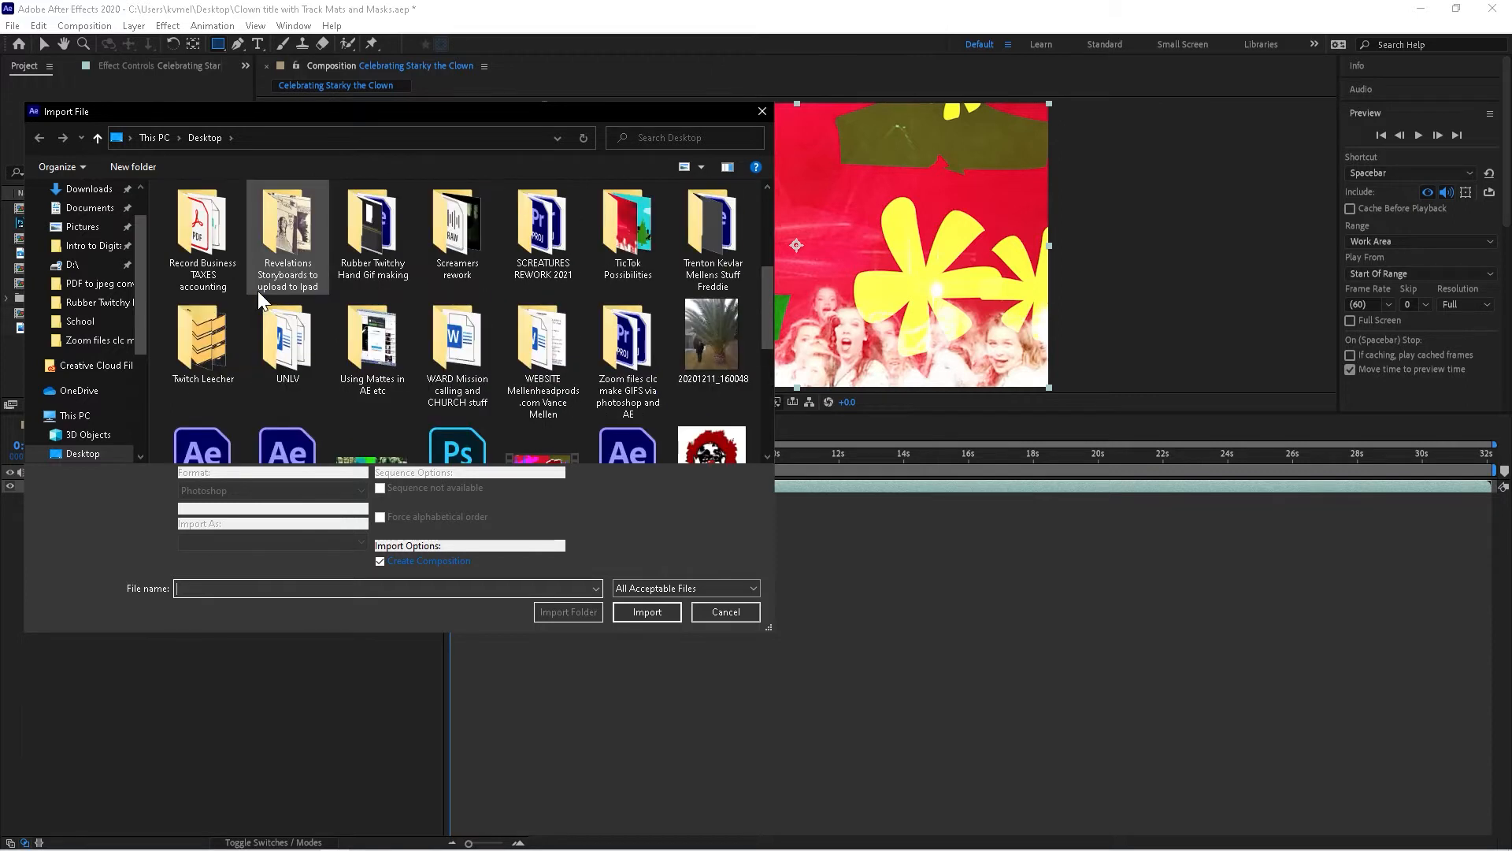
{"action": "scroll", "coordinate": [258, 290], "scroll_direction": "down", "scroll_amount": 2}
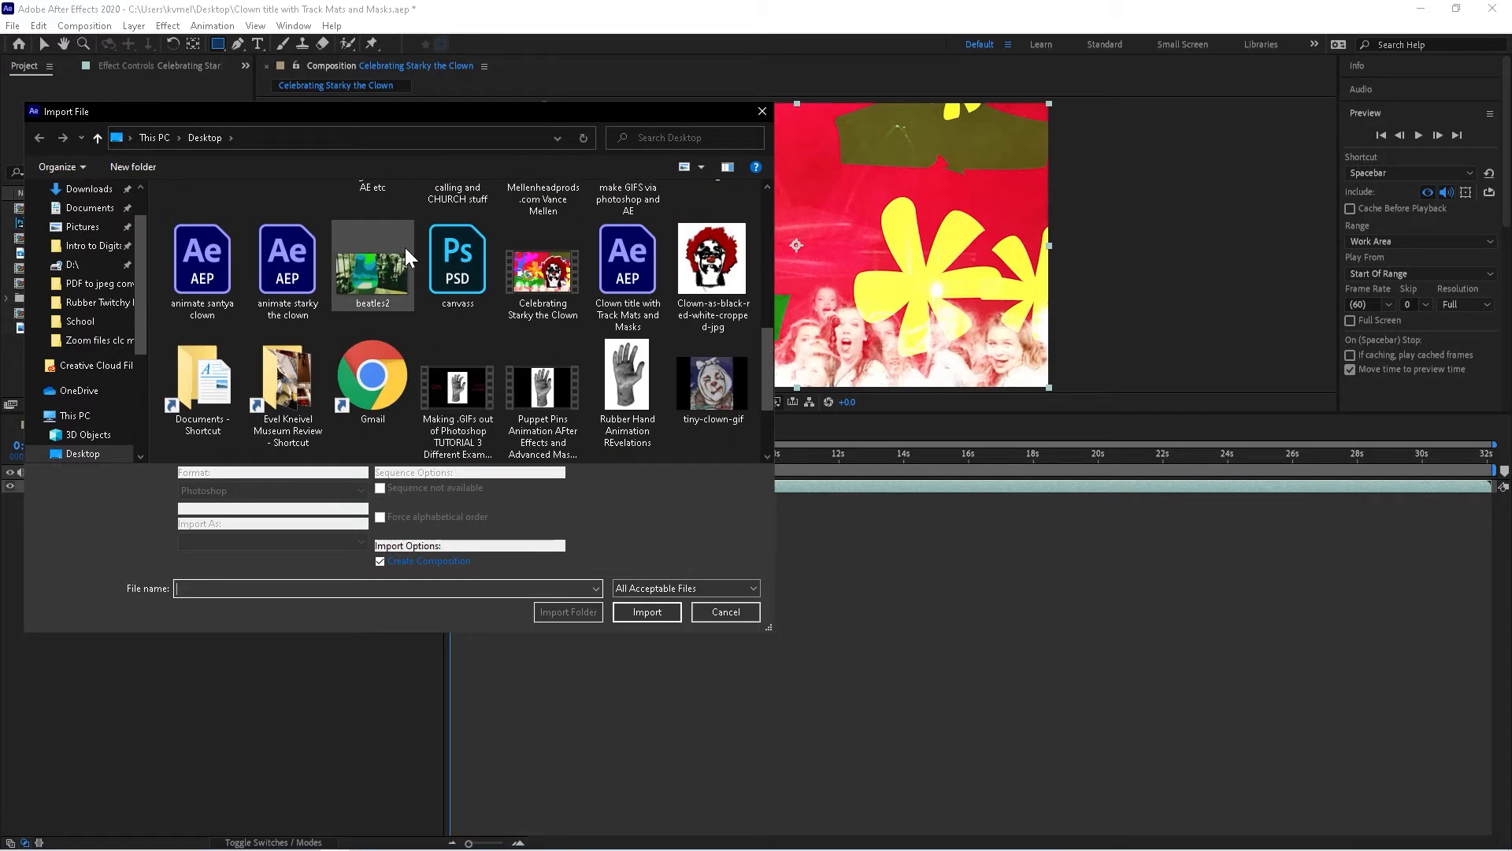
{"action": "left_click", "coordinate": [475, 263]}
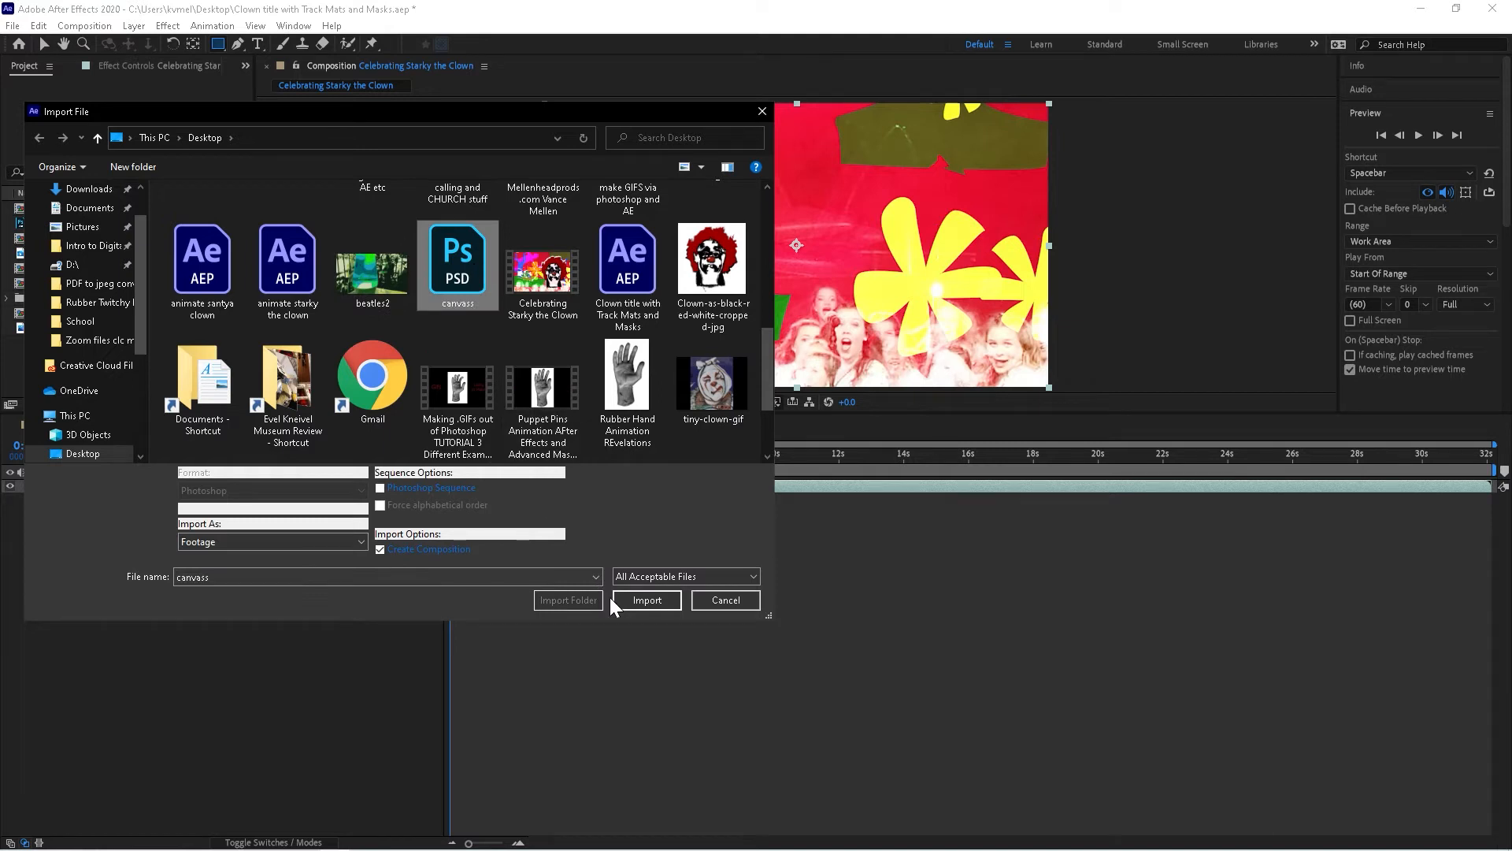
{"action": "left_click", "coordinate": [632, 601]}
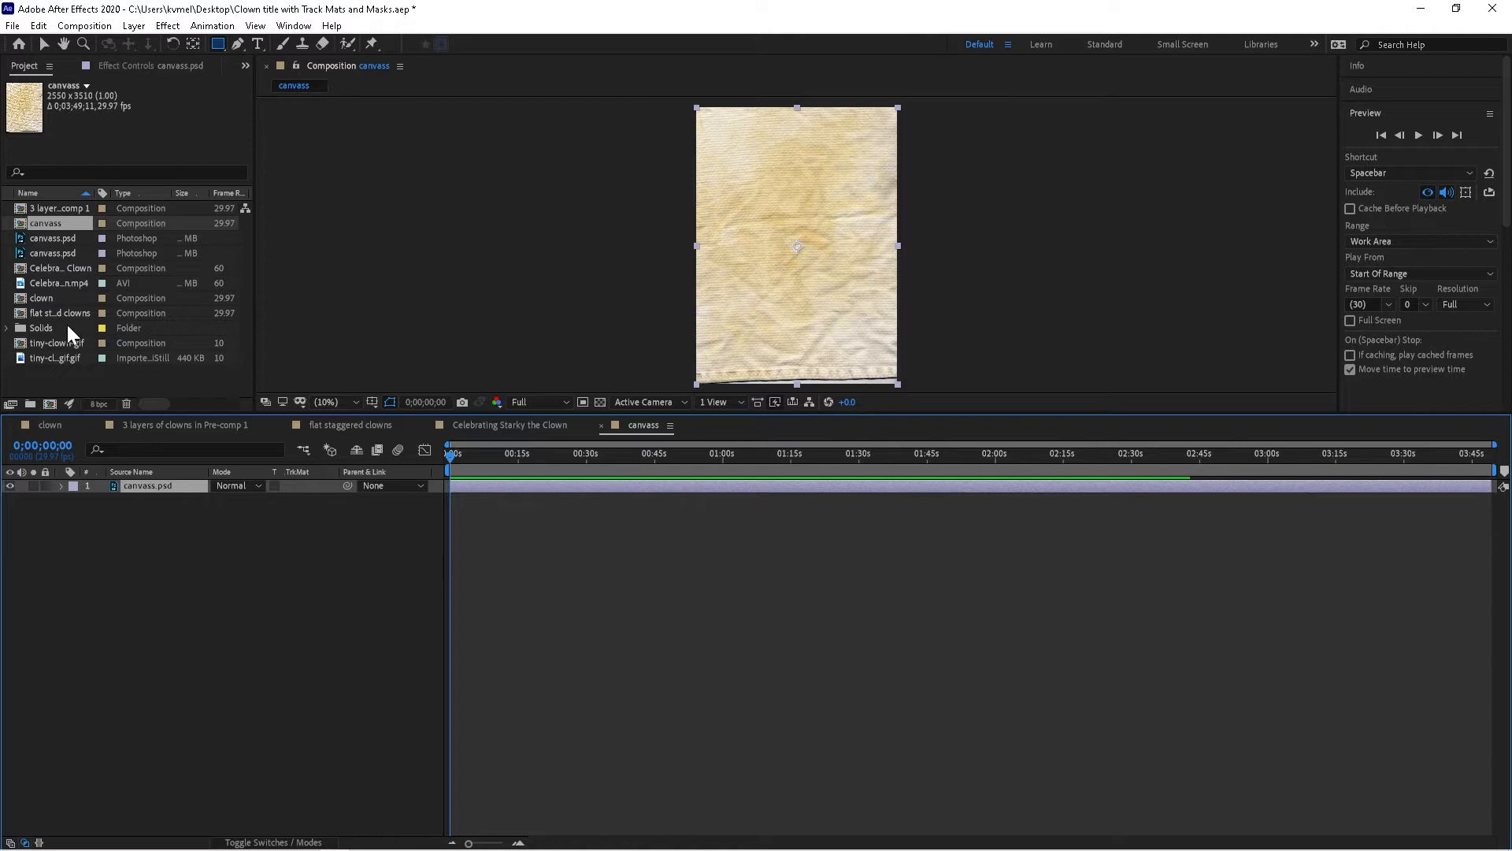
Step: Add canvass.psd to the clown composition as the uppermost layer, above the CLOWNS text
{"action": "left_click", "coordinate": [49, 425]}
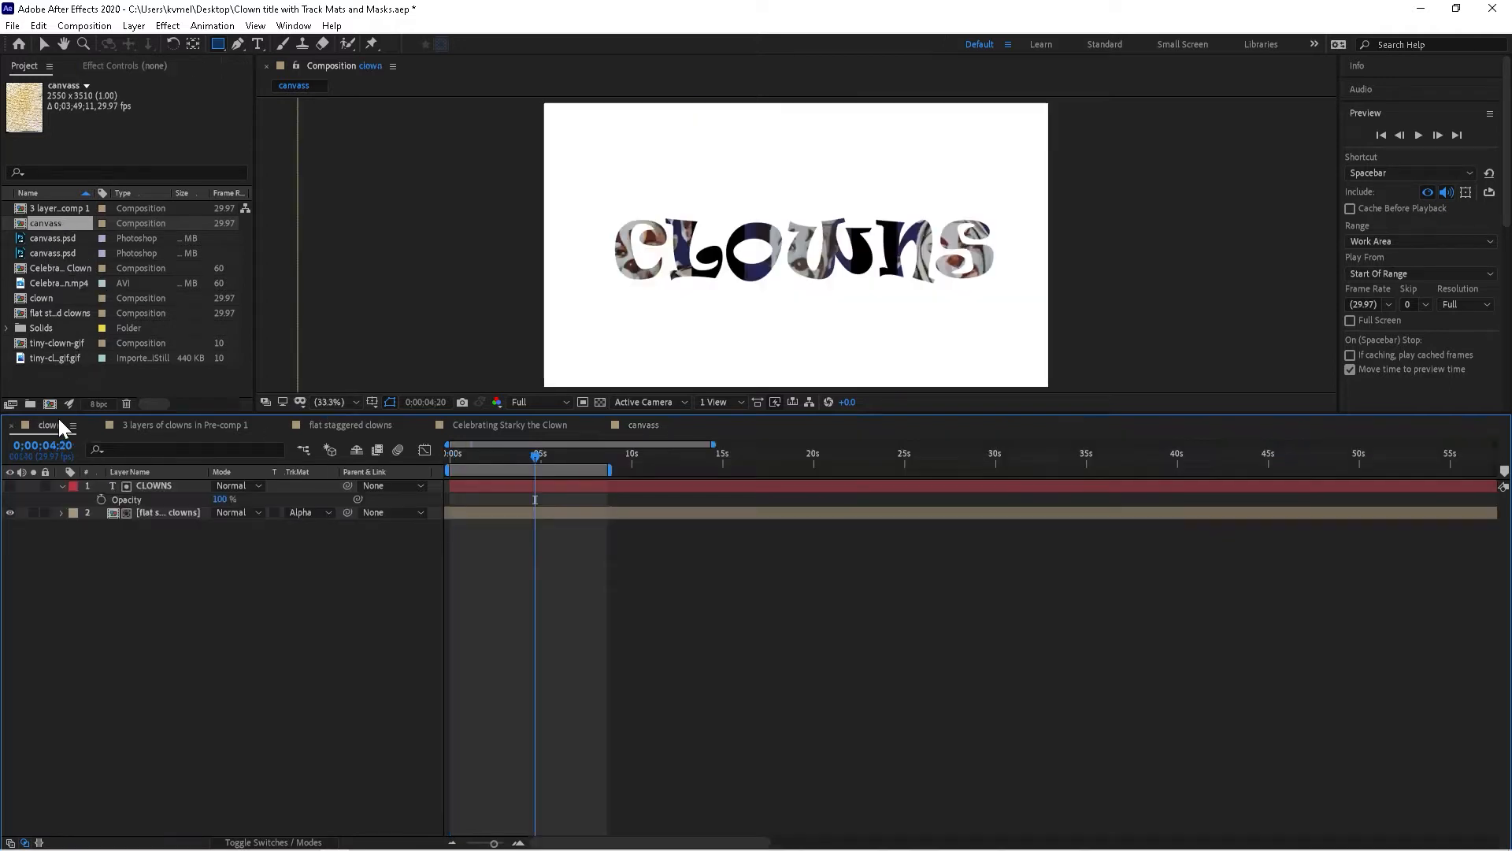
{"action": "left_click", "coordinate": [19, 239]}
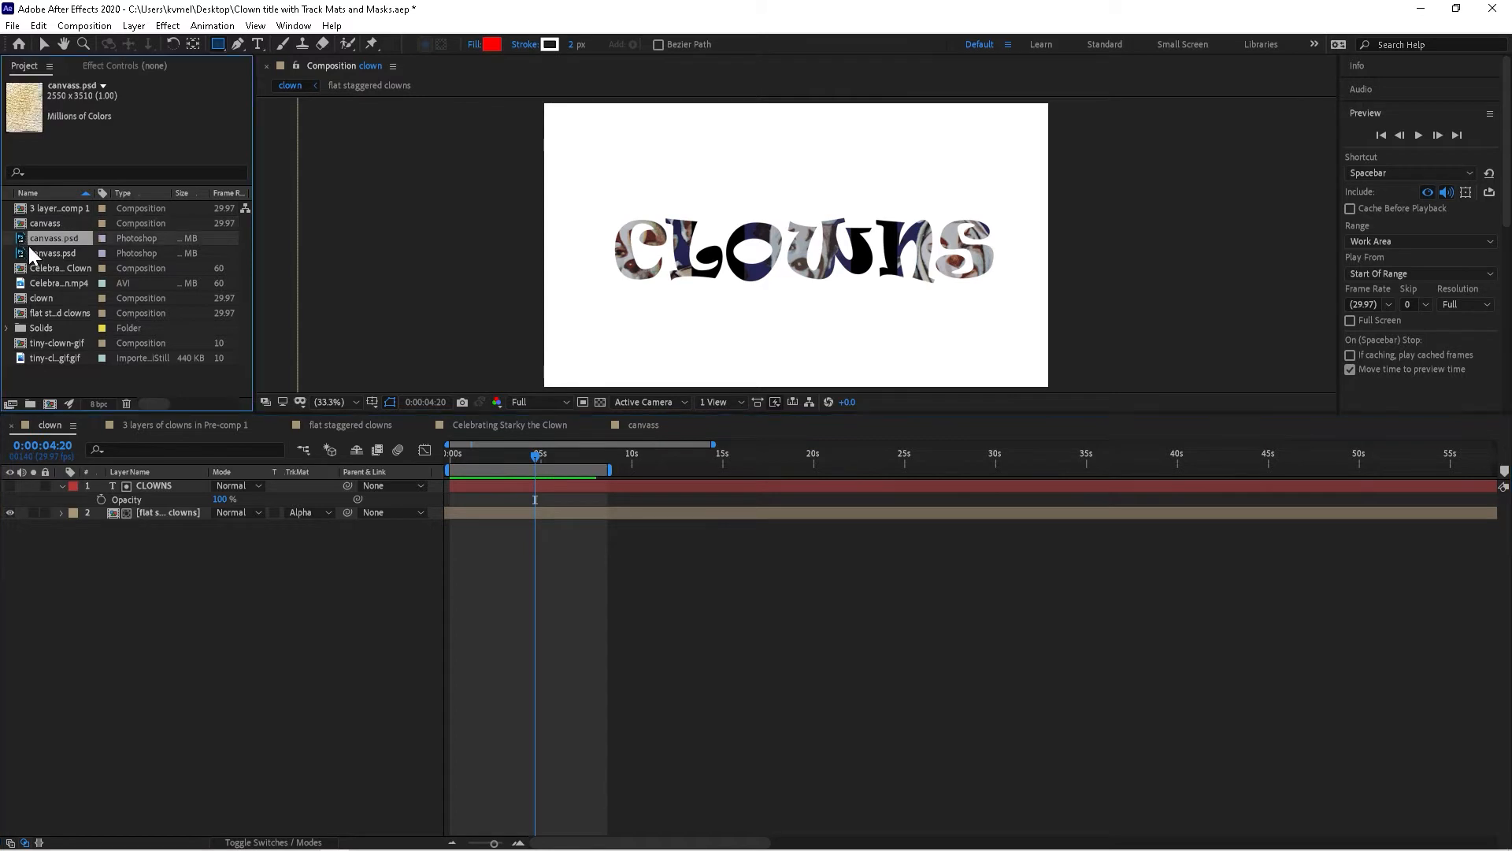
{"action": "left_click_drag", "start_coordinate": [22, 252], "coordinate": [228, 490]}
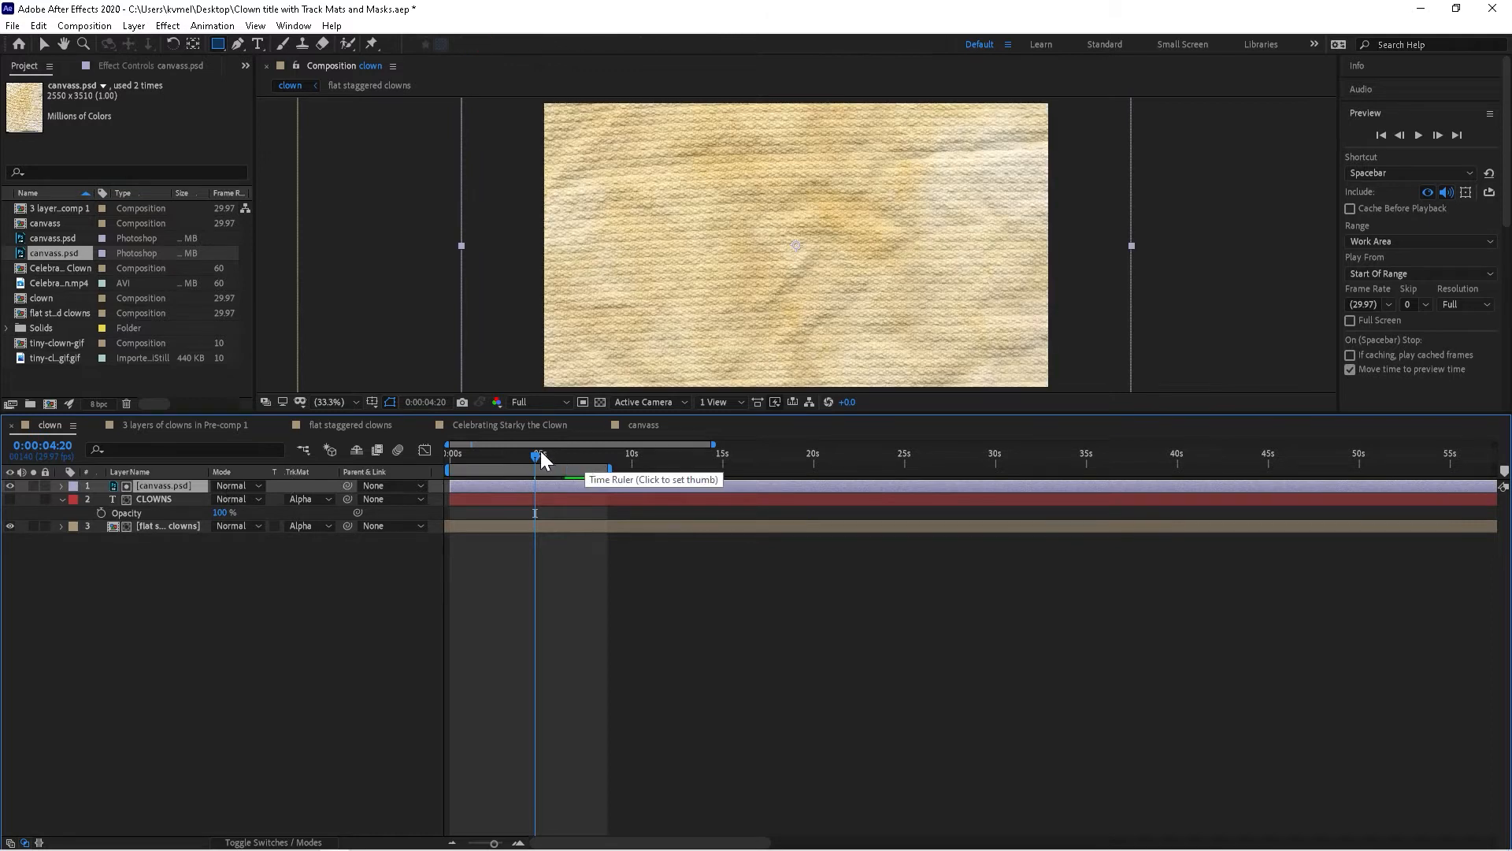
Step: Scale the canvass.psd layer uniformly to 77%
{"action": "key", "text": "s"}
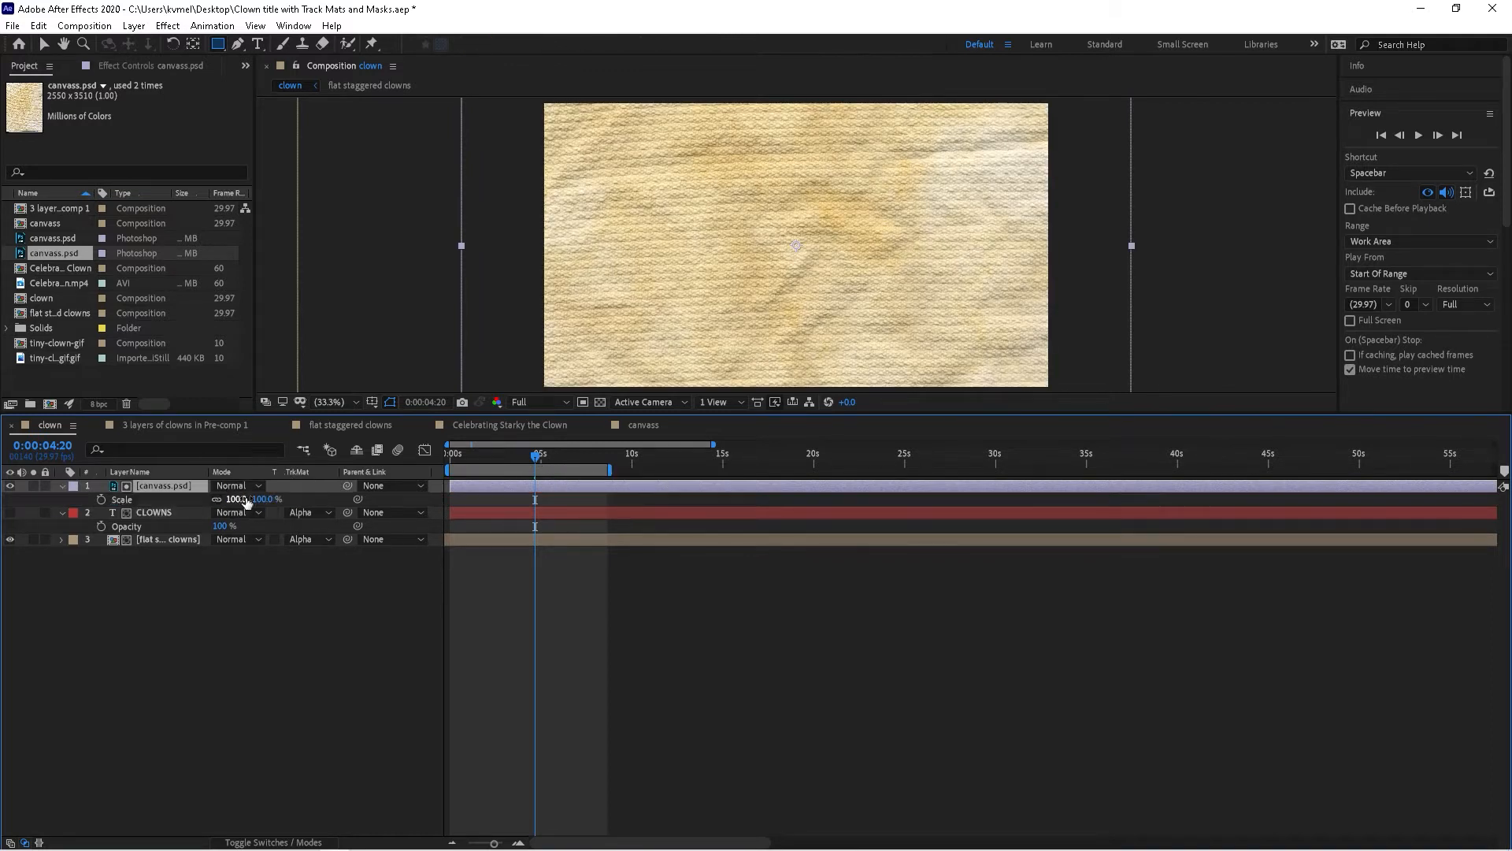
{"action": "left_click_drag", "start_coordinate": [237, 499], "coordinate": [223, 499]}
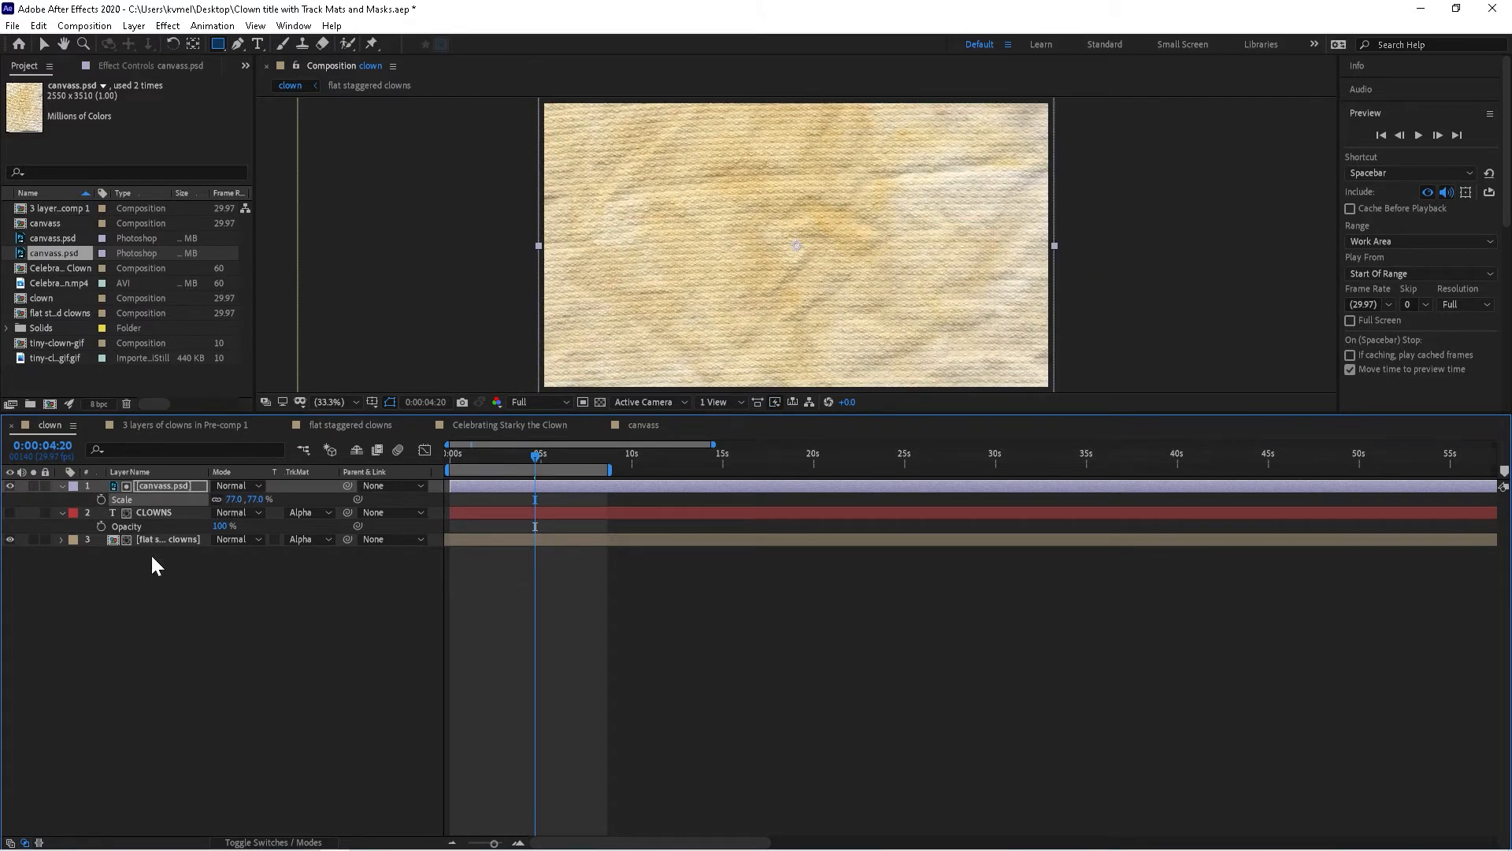
{"action": "left_click", "coordinate": [155, 566]}
Step: Try the Darken, Dissolve and Dancing Dissolve blending modes in turn on the canvass.psd layer
{"action": "left_click", "coordinate": [167, 487]}
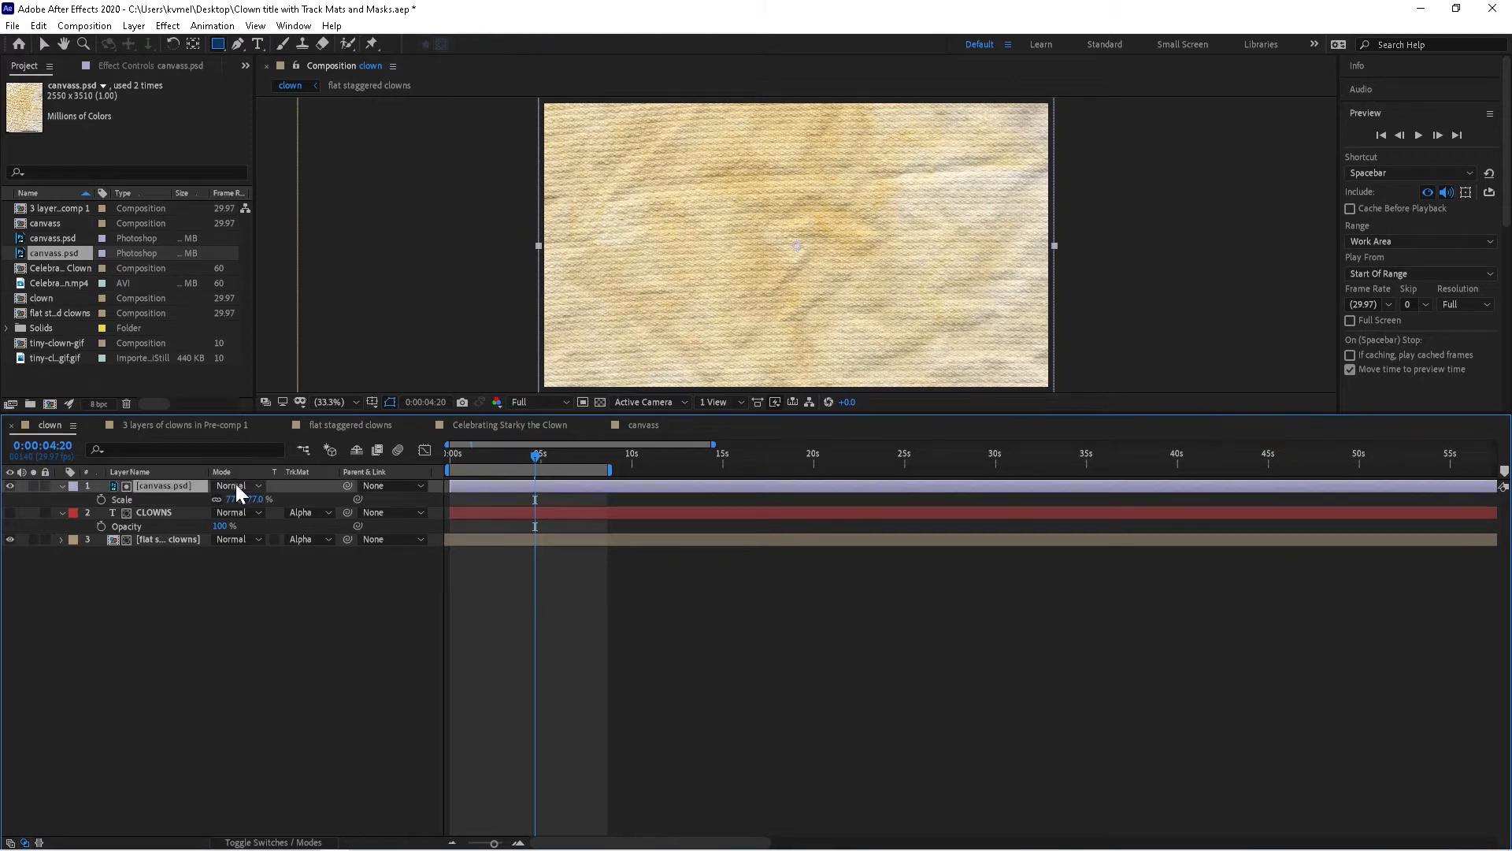
{"action": "left_click", "coordinate": [236, 485]}
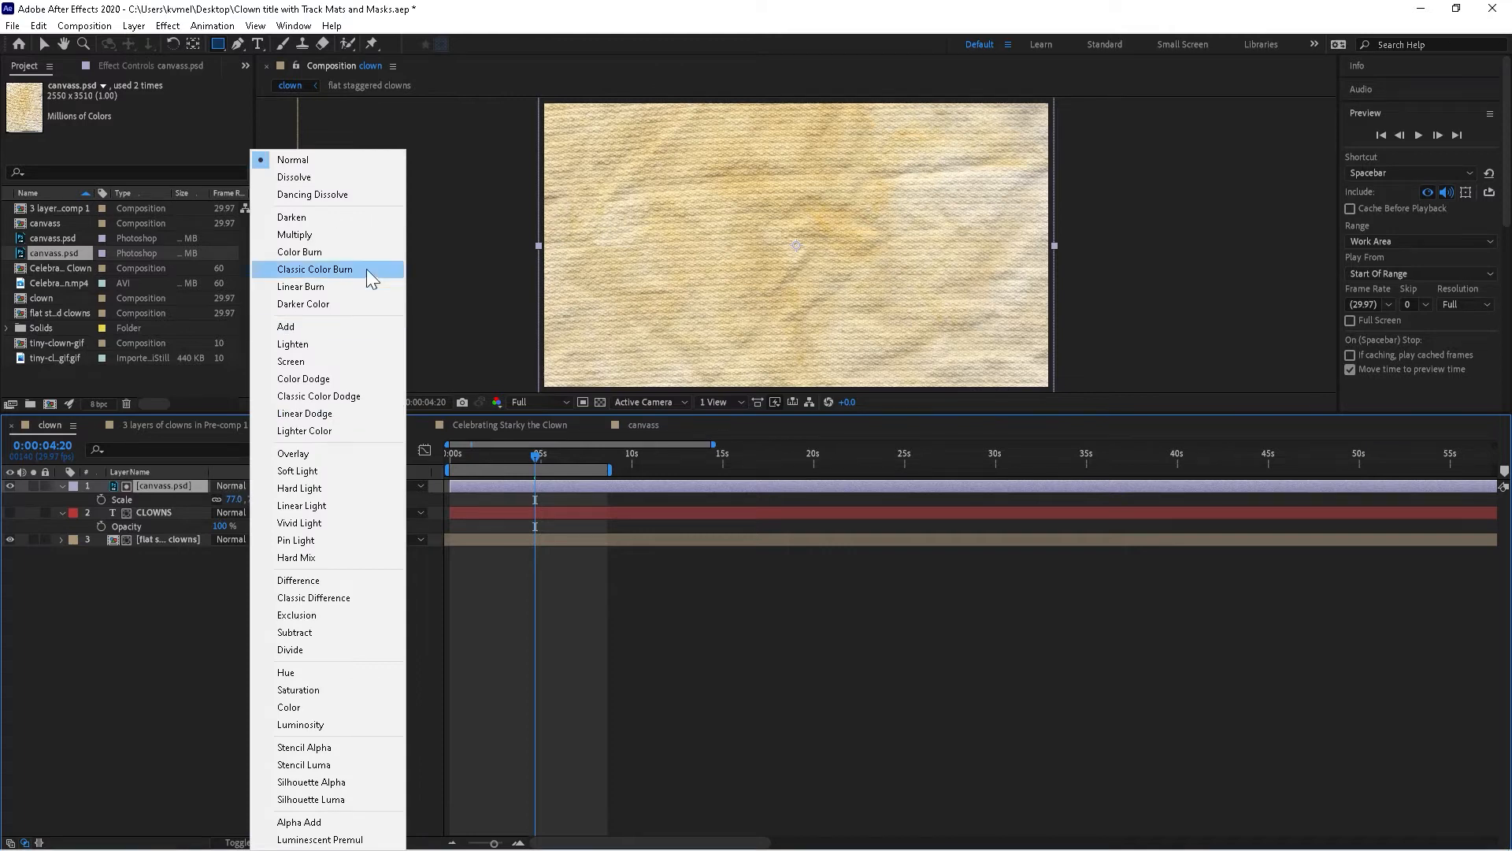
{"action": "left_click", "coordinate": [332, 218]}
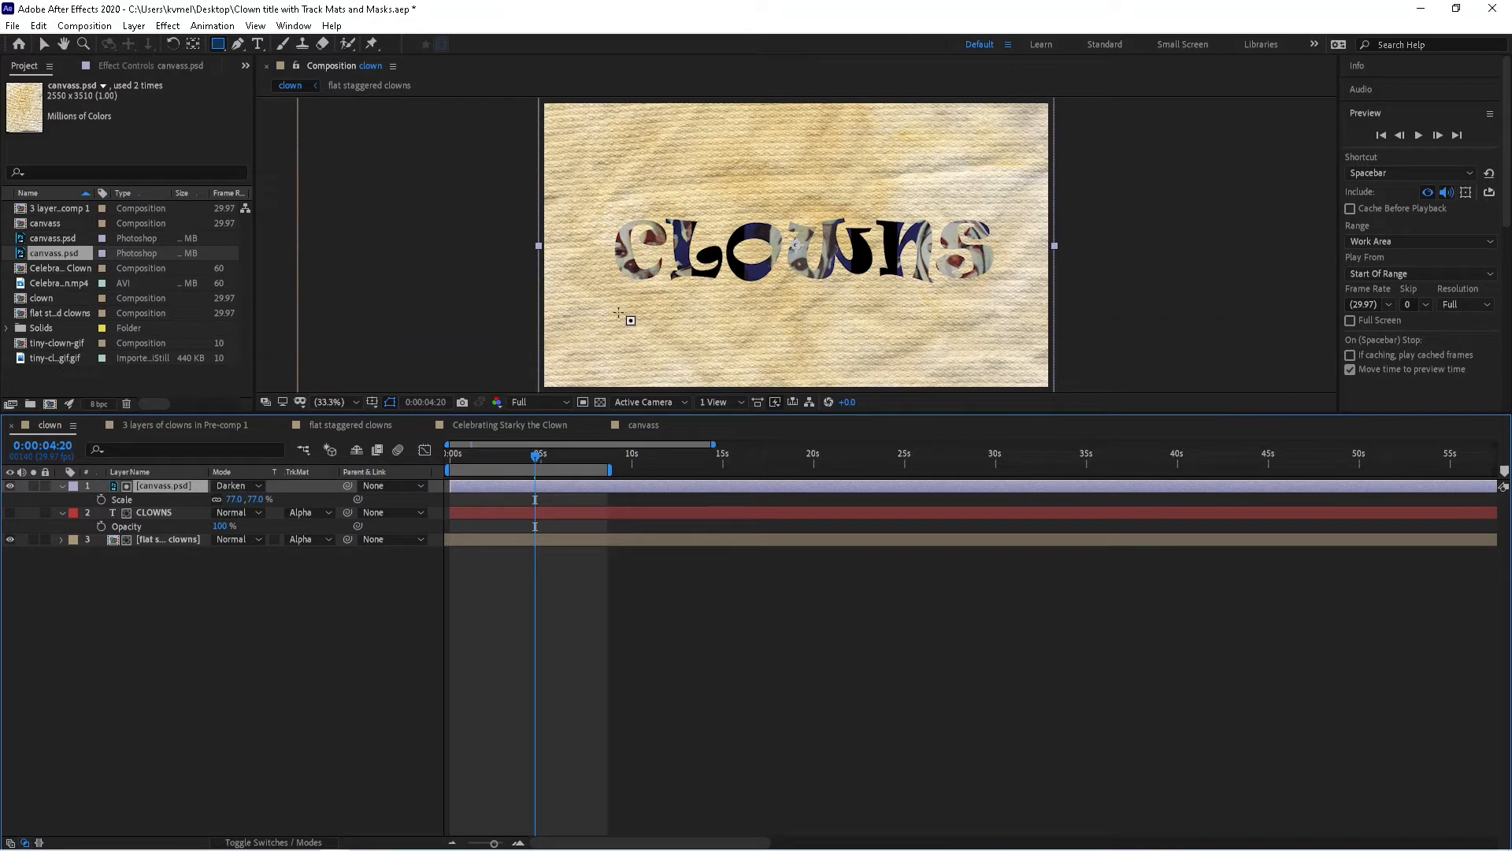
{"action": "left_click", "coordinate": [256, 483]}
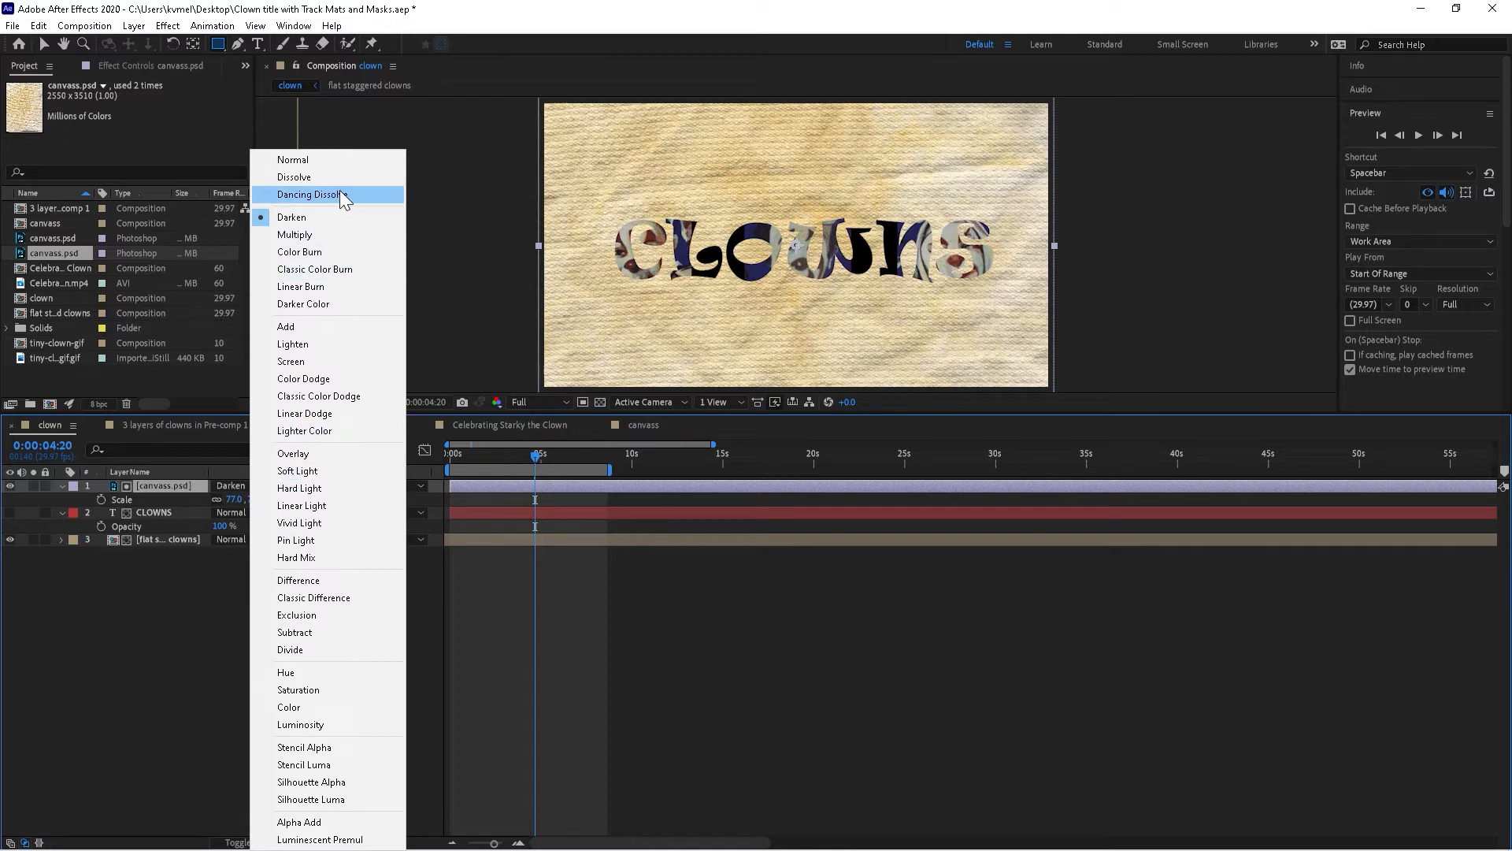
{"action": "left_click", "coordinate": [328, 179]}
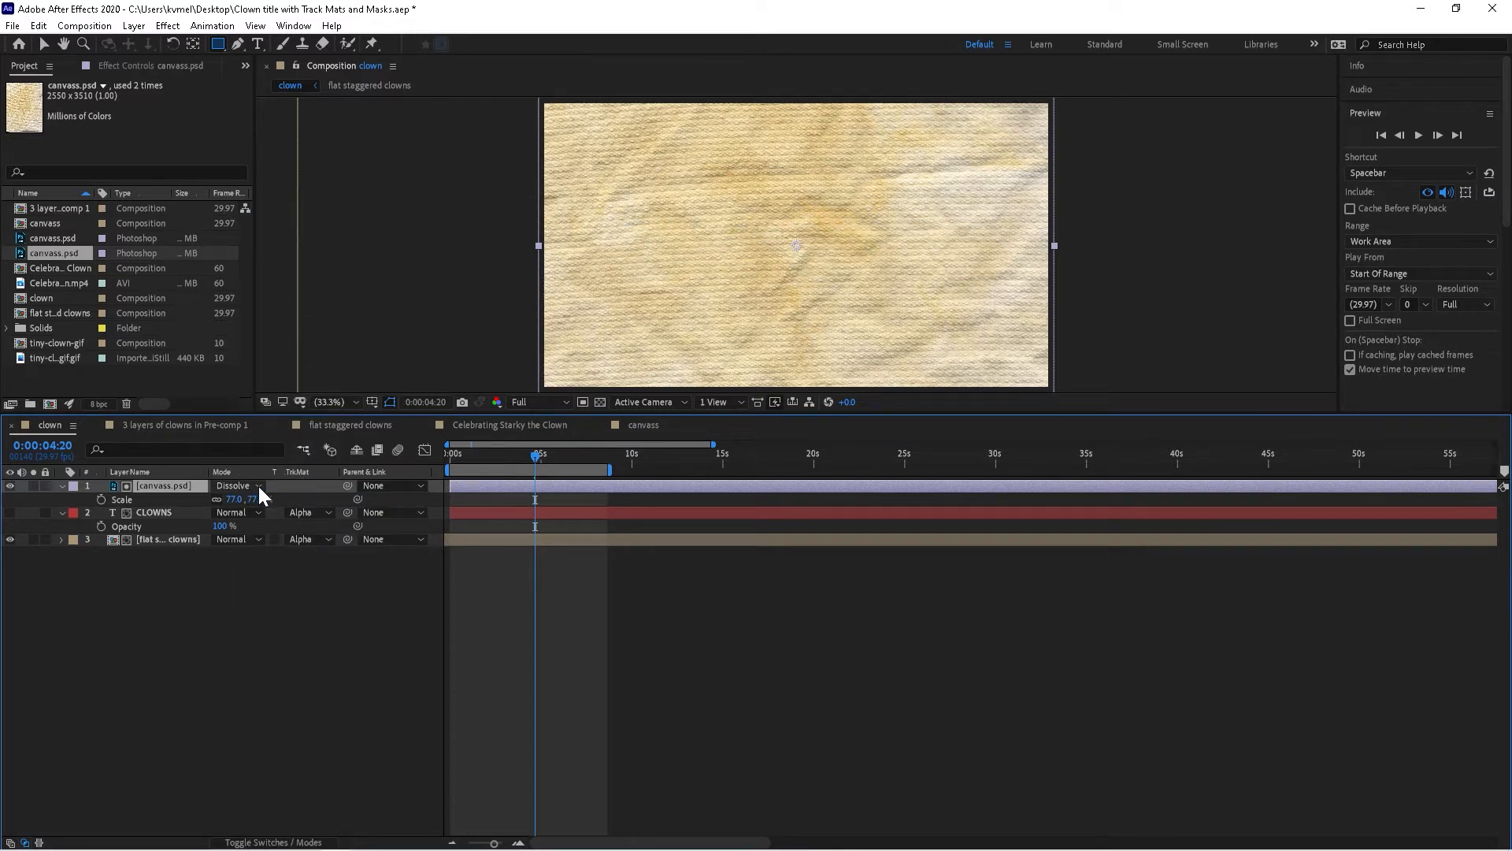
{"action": "left_click", "coordinate": [258, 484]}
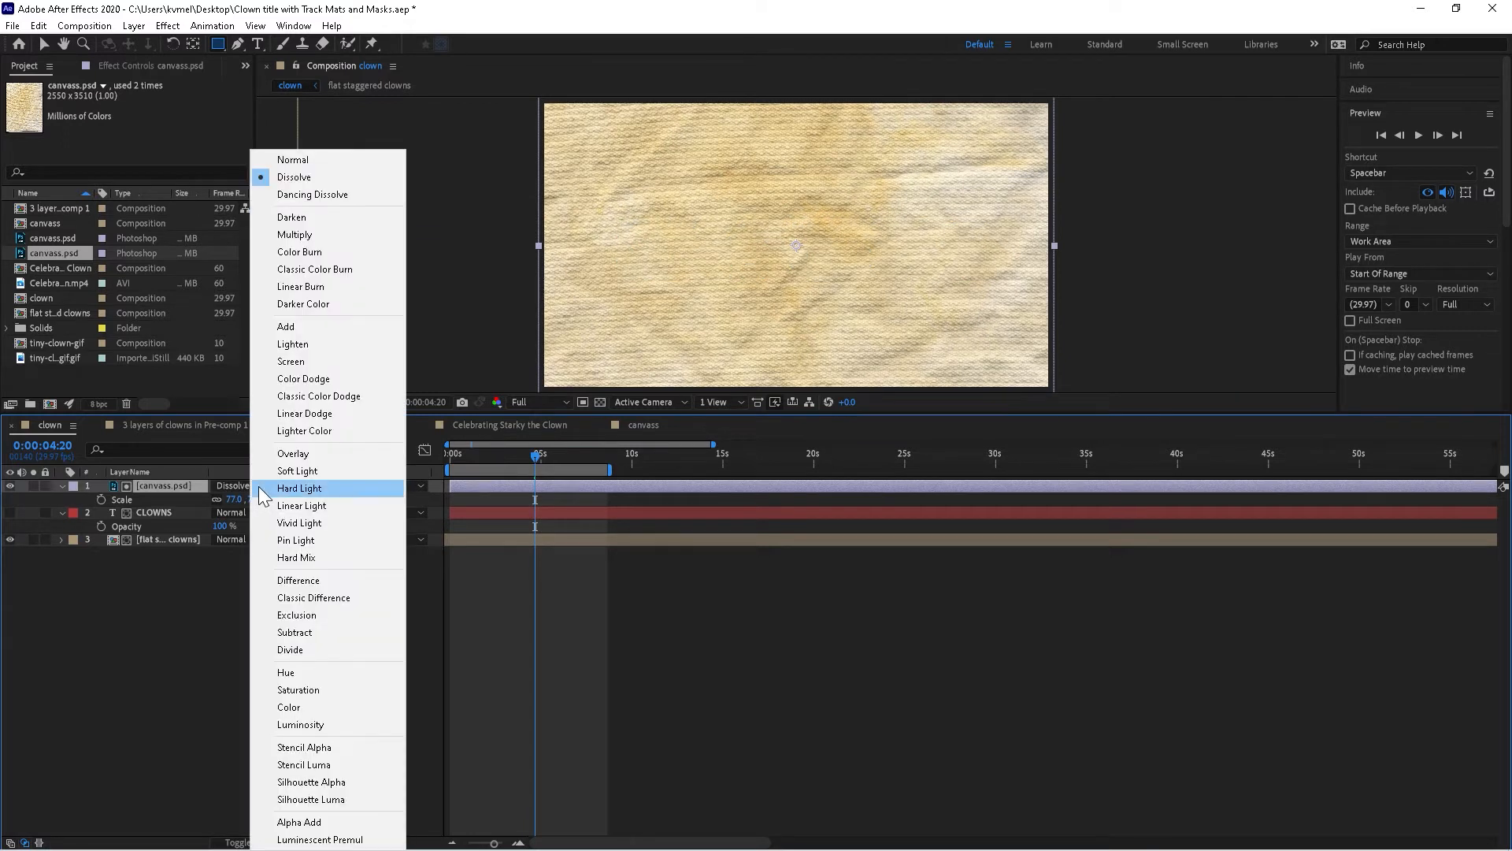
{"action": "left_click", "coordinate": [331, 192]}
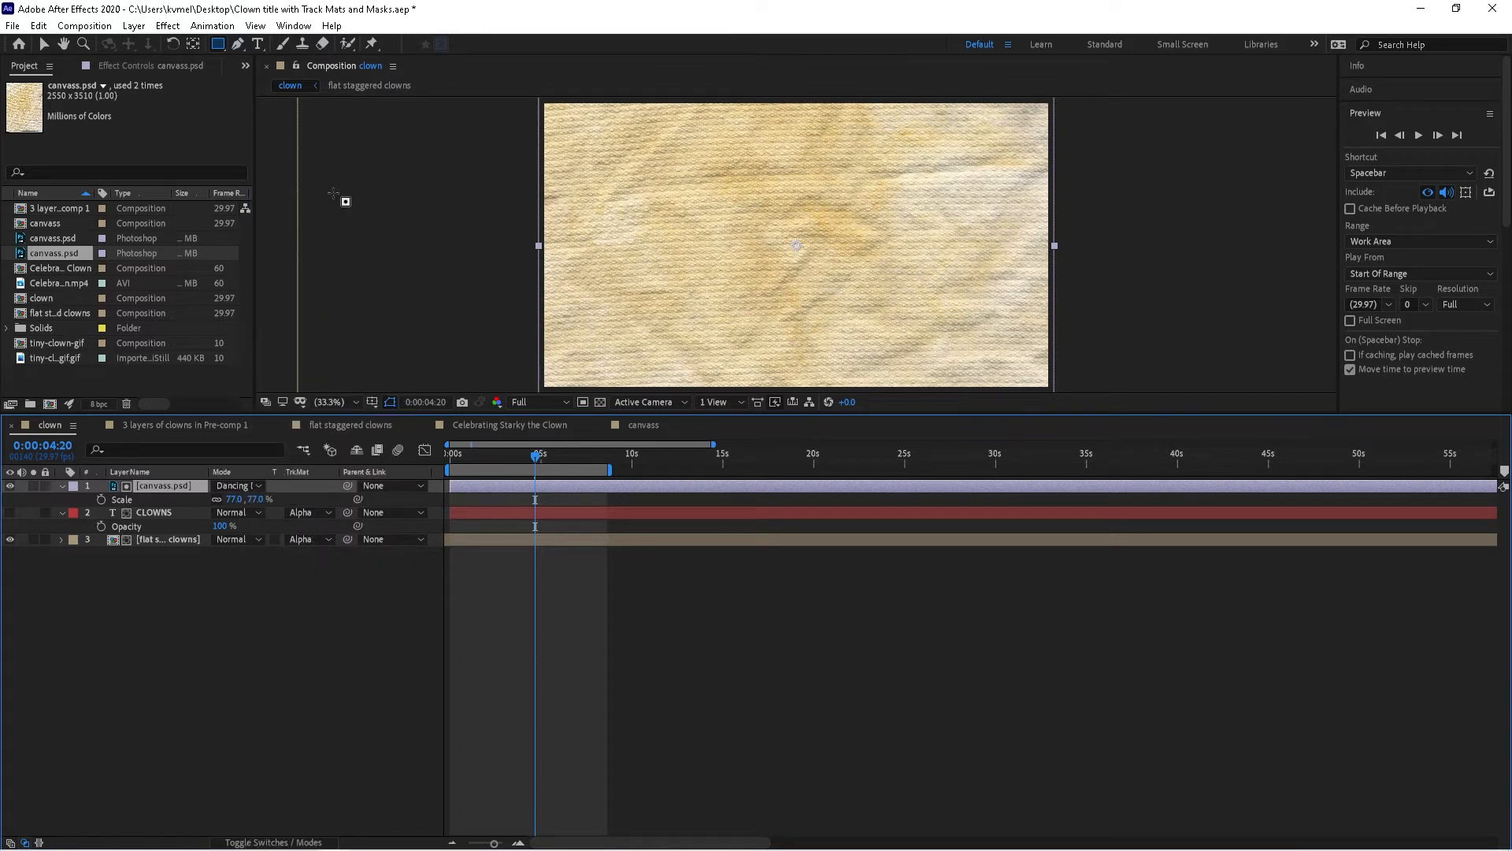
Step: Cycle the canvass.psd layer's blending mode forward through the list, one mode at a time, up to Color
{"action": "key", "text": "shift+equal"}
{"action": "key", "text": "shift+equal"}
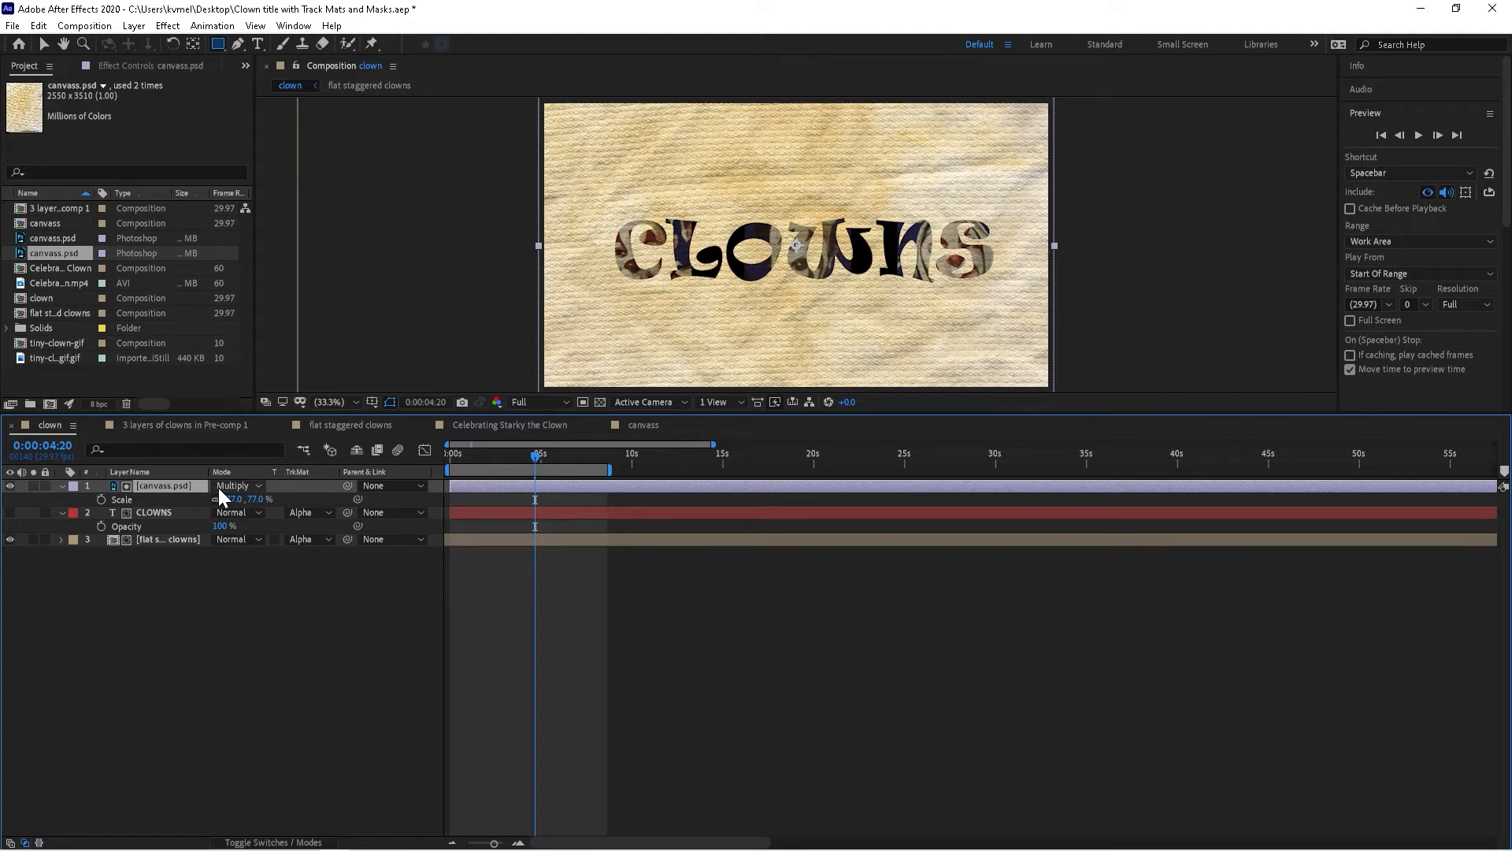
{"action": "key", "text": "shift+="}
{"action": "key", "text": "shift+="}
{"action": "key", "text": "shift+="}
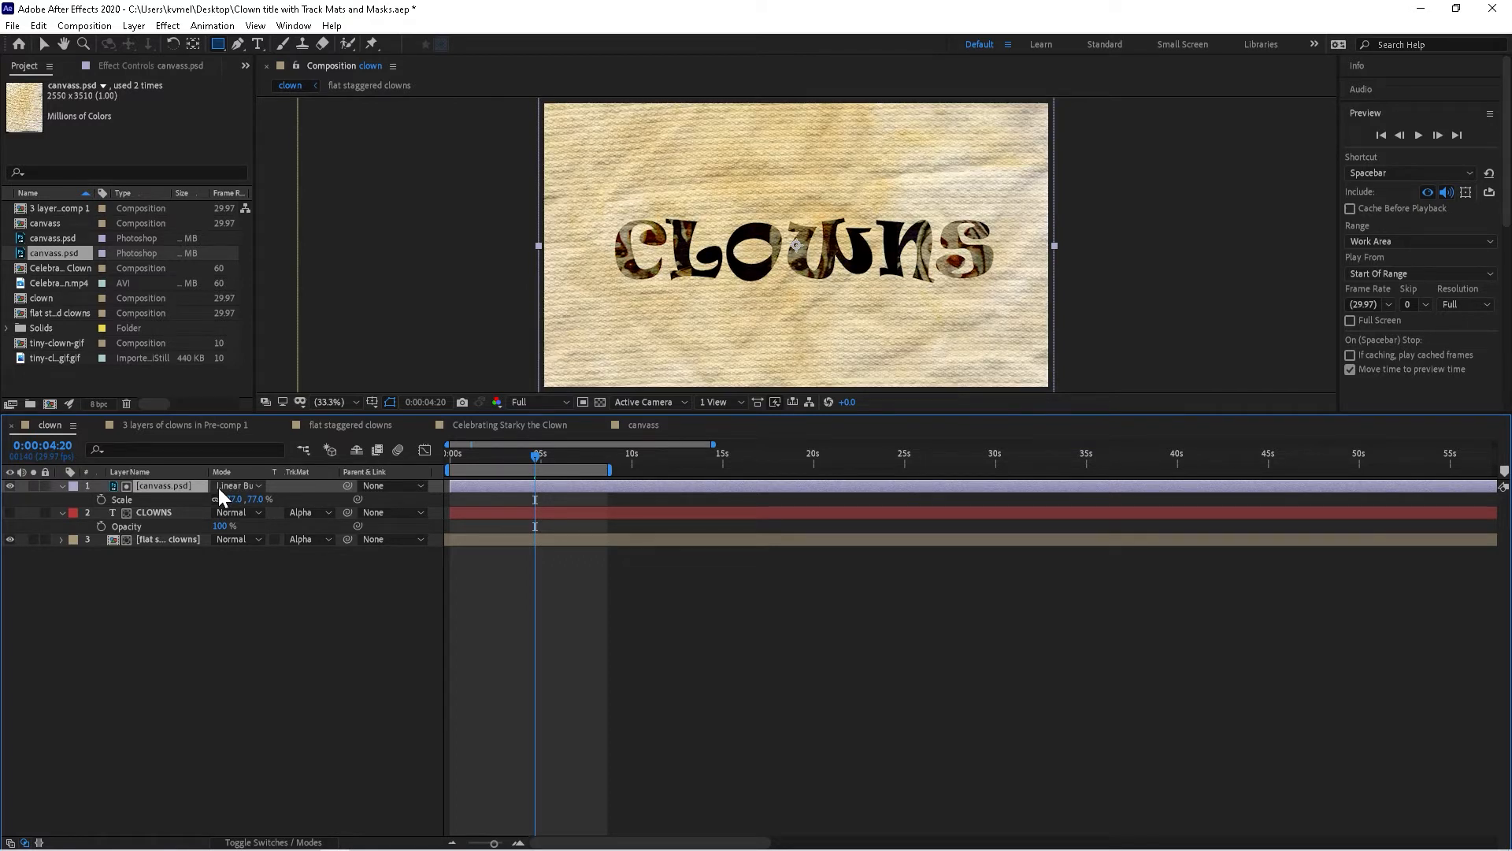
{"action": "key", "text": "shift+="}
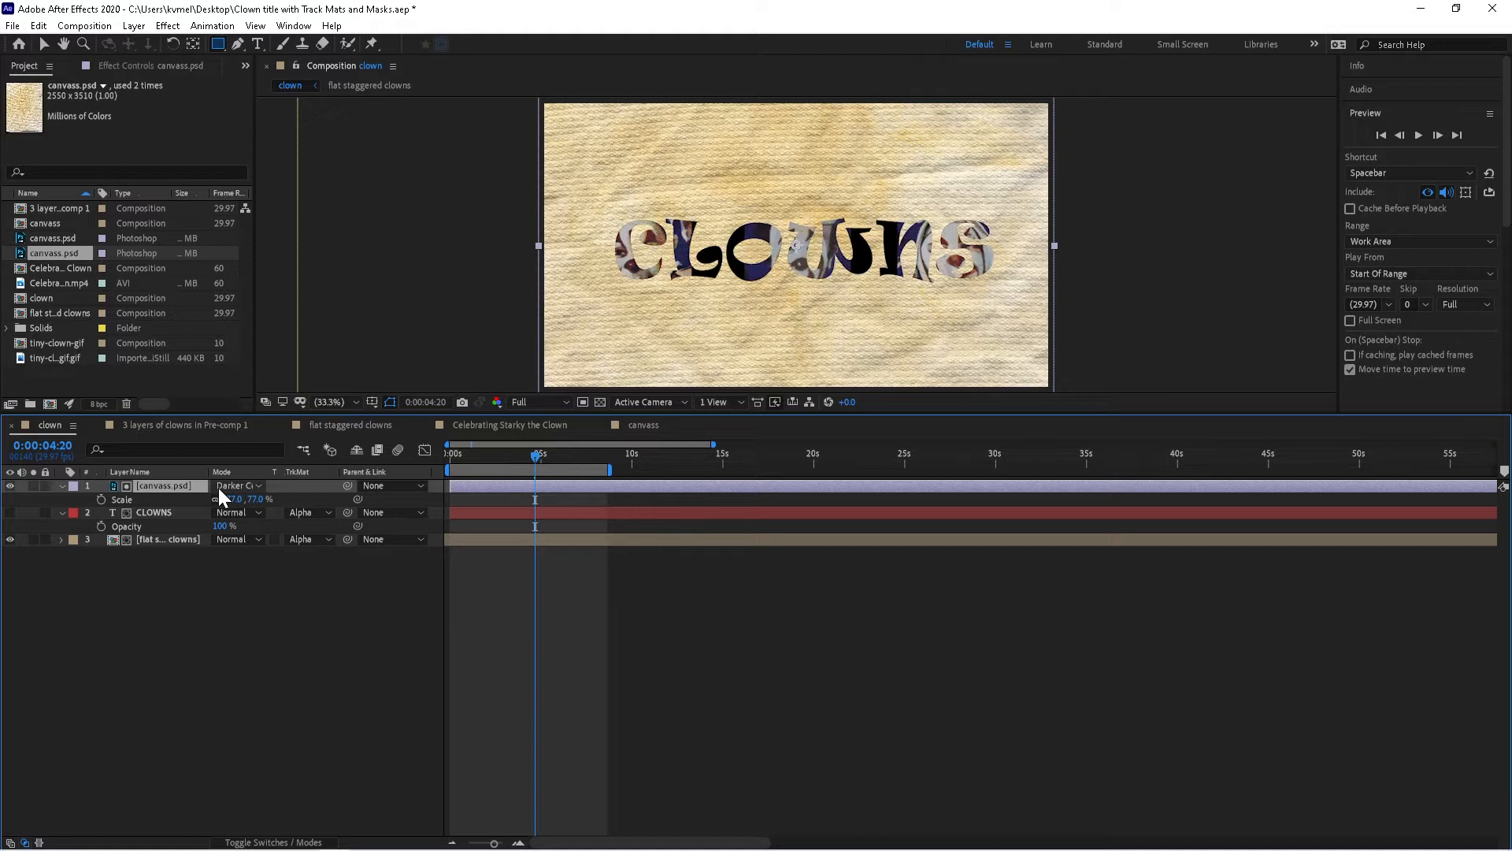
{"action": "key", "text": "shift+="}
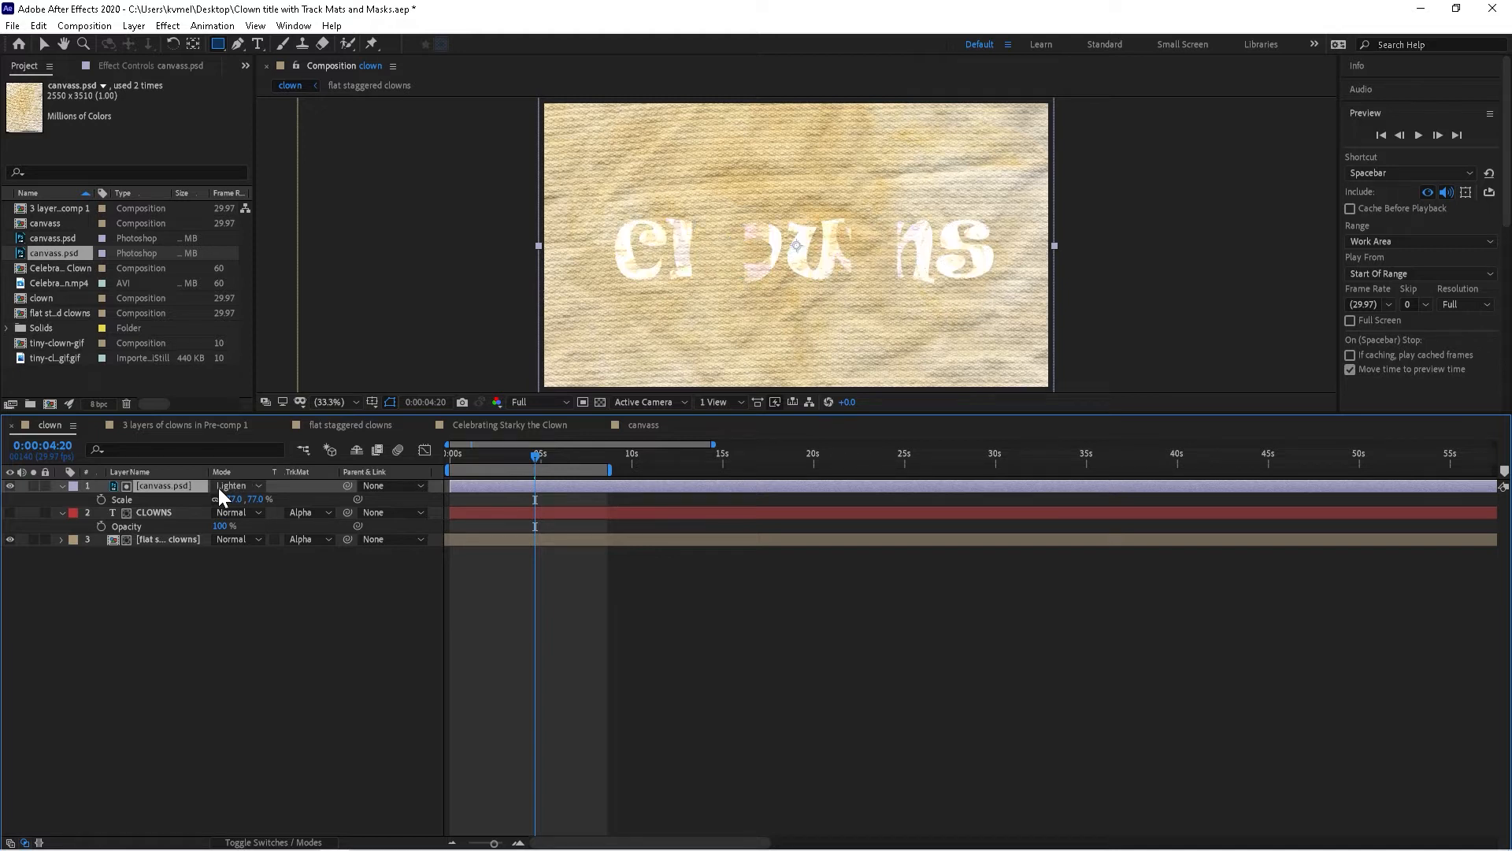
{"action": "key", "text": "shift+="}
{"action": "key", "text": "shift+="}
{"action": "key", "text": "shift+="}
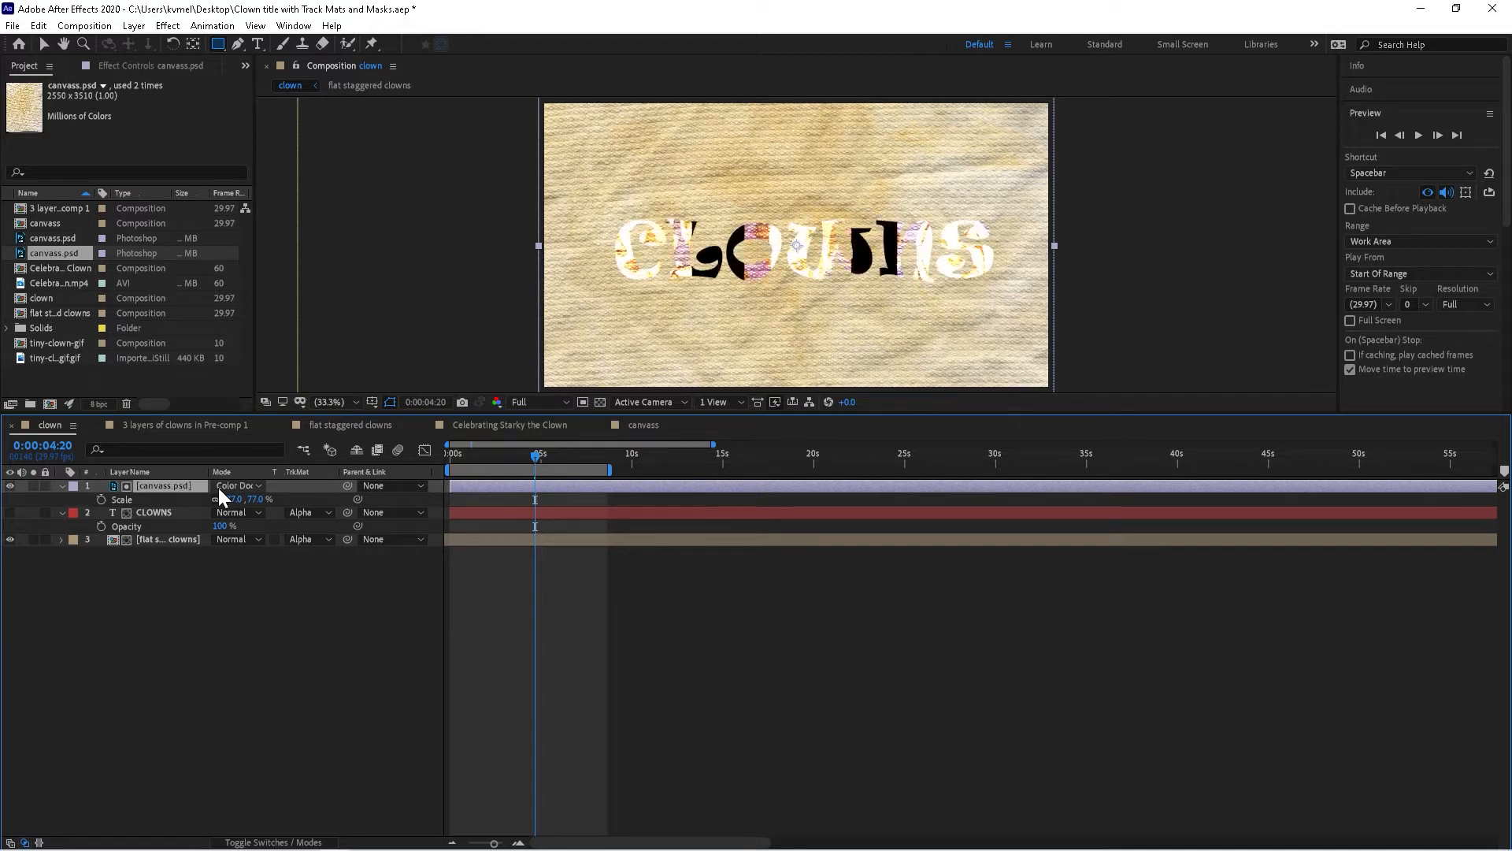
{"action": "key", "text": "shift+="}
{"action": "key", "text": "shift+="}
{"action": "key", "text": "shift+="}
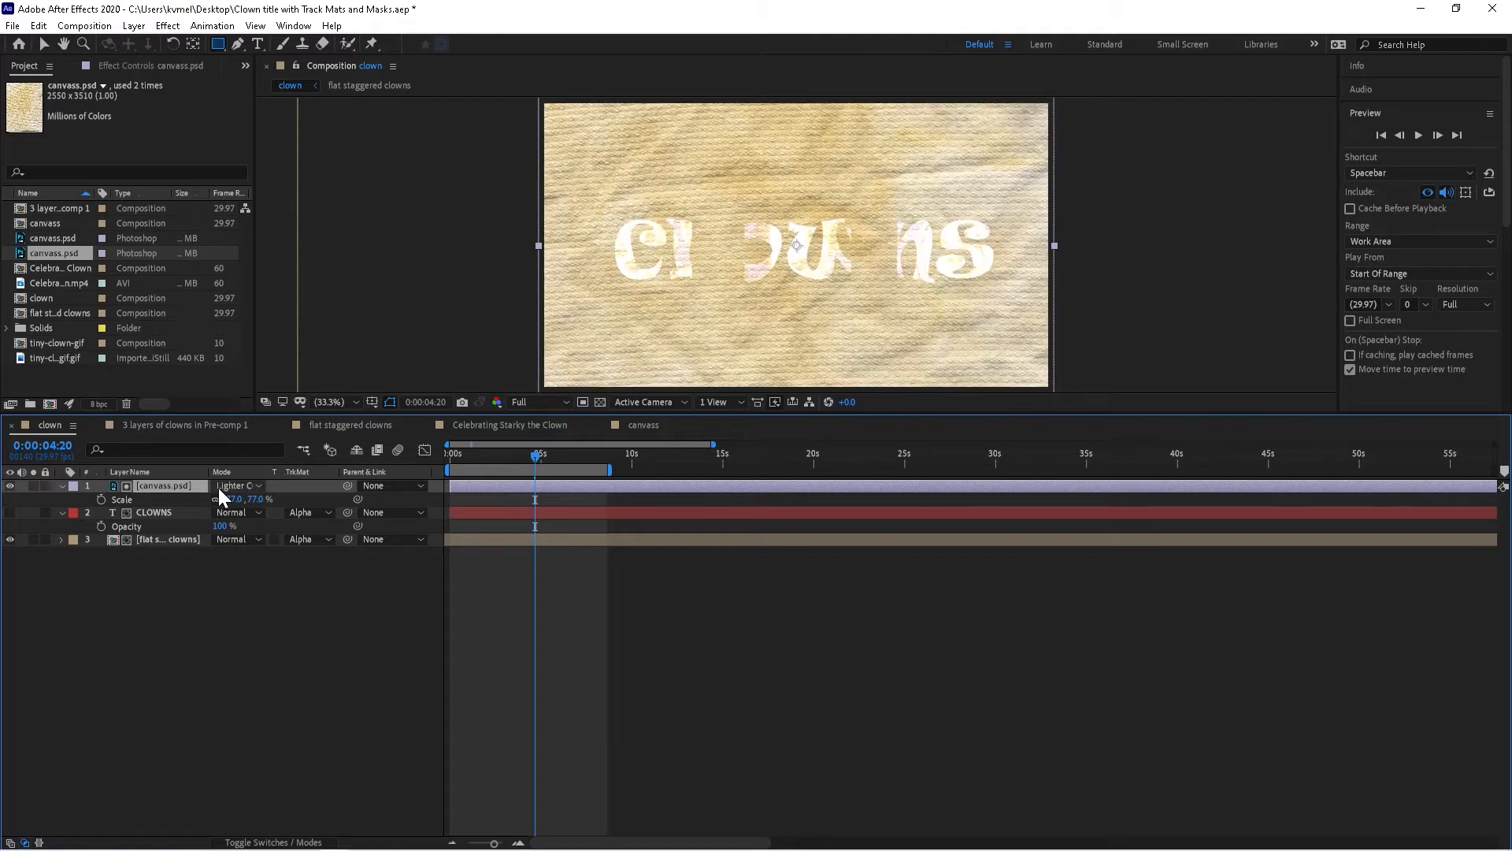
{"action": "key", "text": "shift+="}
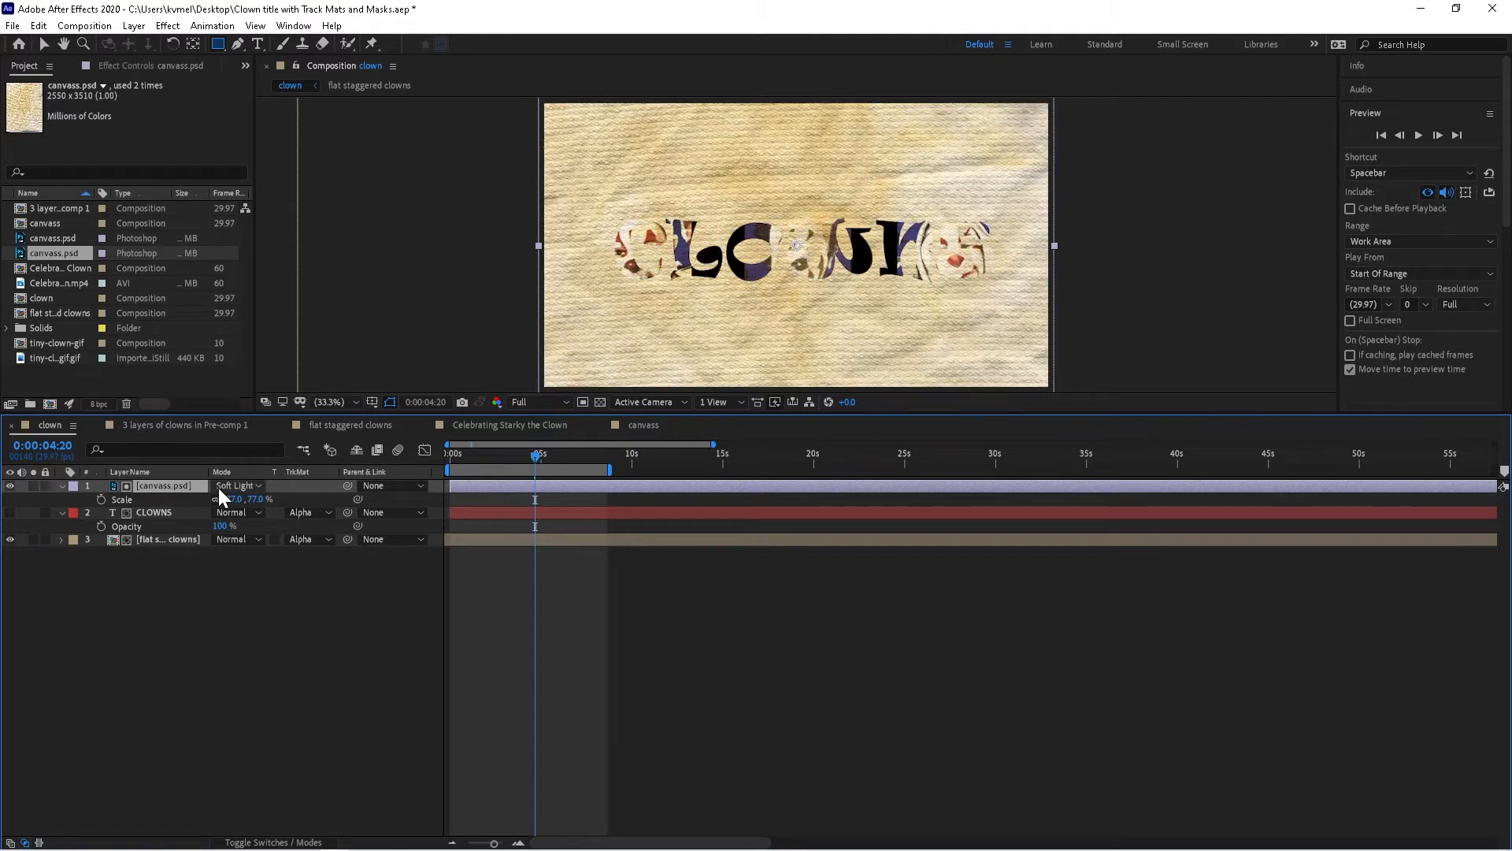
{"action": "key", "text": "shift+="}
{"action": "key", "text": "shift+="}
{"action": "key", "text": "shift+="}
{"action": "key", "text": "shift+="}
{"action": "key", "text": "shift+="}
{"action": "key", "text": "shift+="}
{"action": "key", "text": "shift+="}
{"action": "key", "text": "shift+="}
{"action": "key", "text": "shift+="}
{"action": "key", "text": "shift+="}
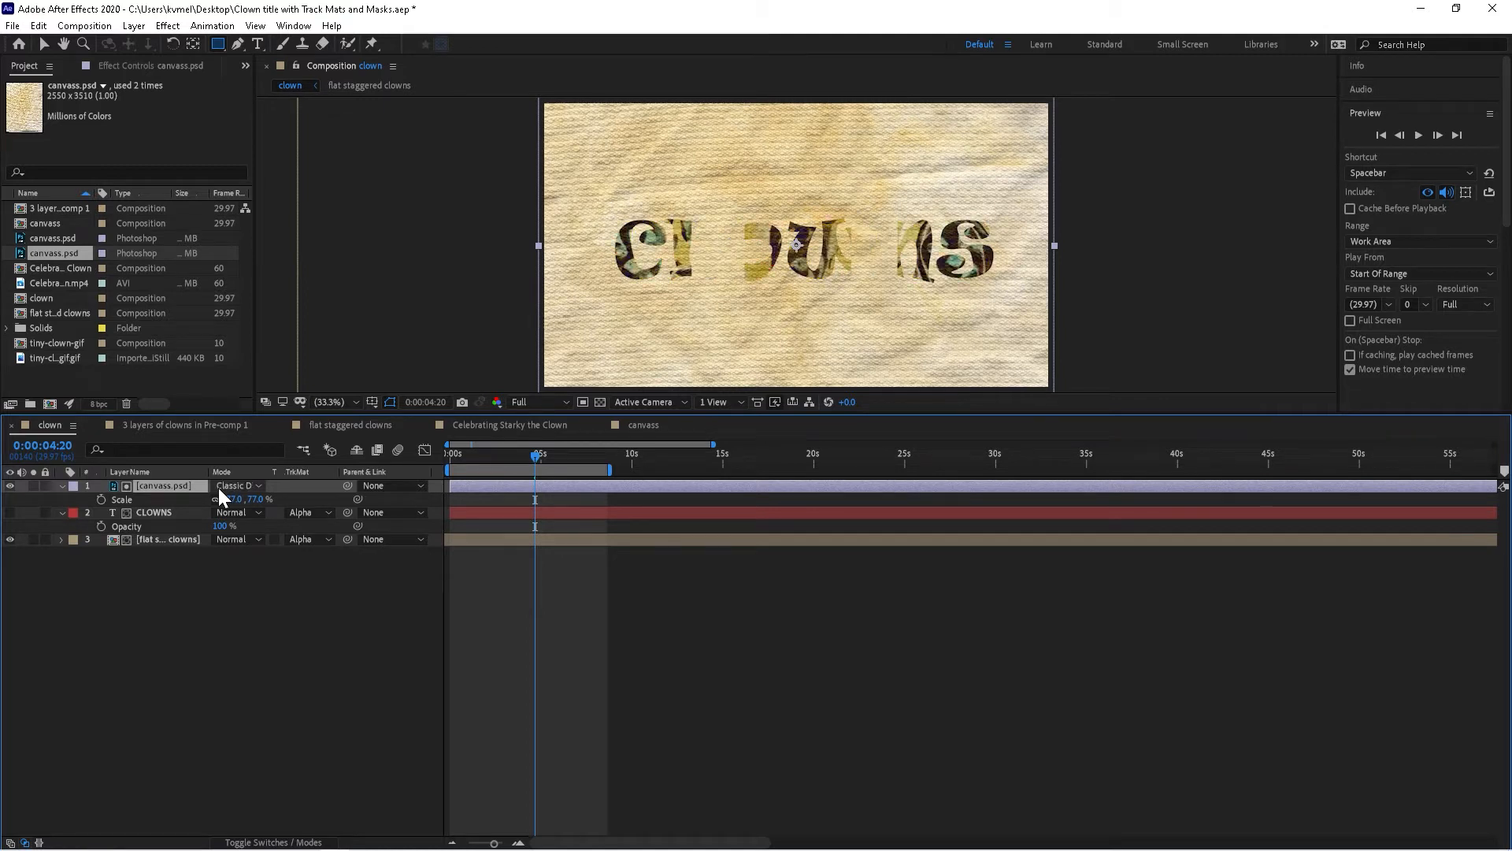
{"action": "key", "text": "shift+="}
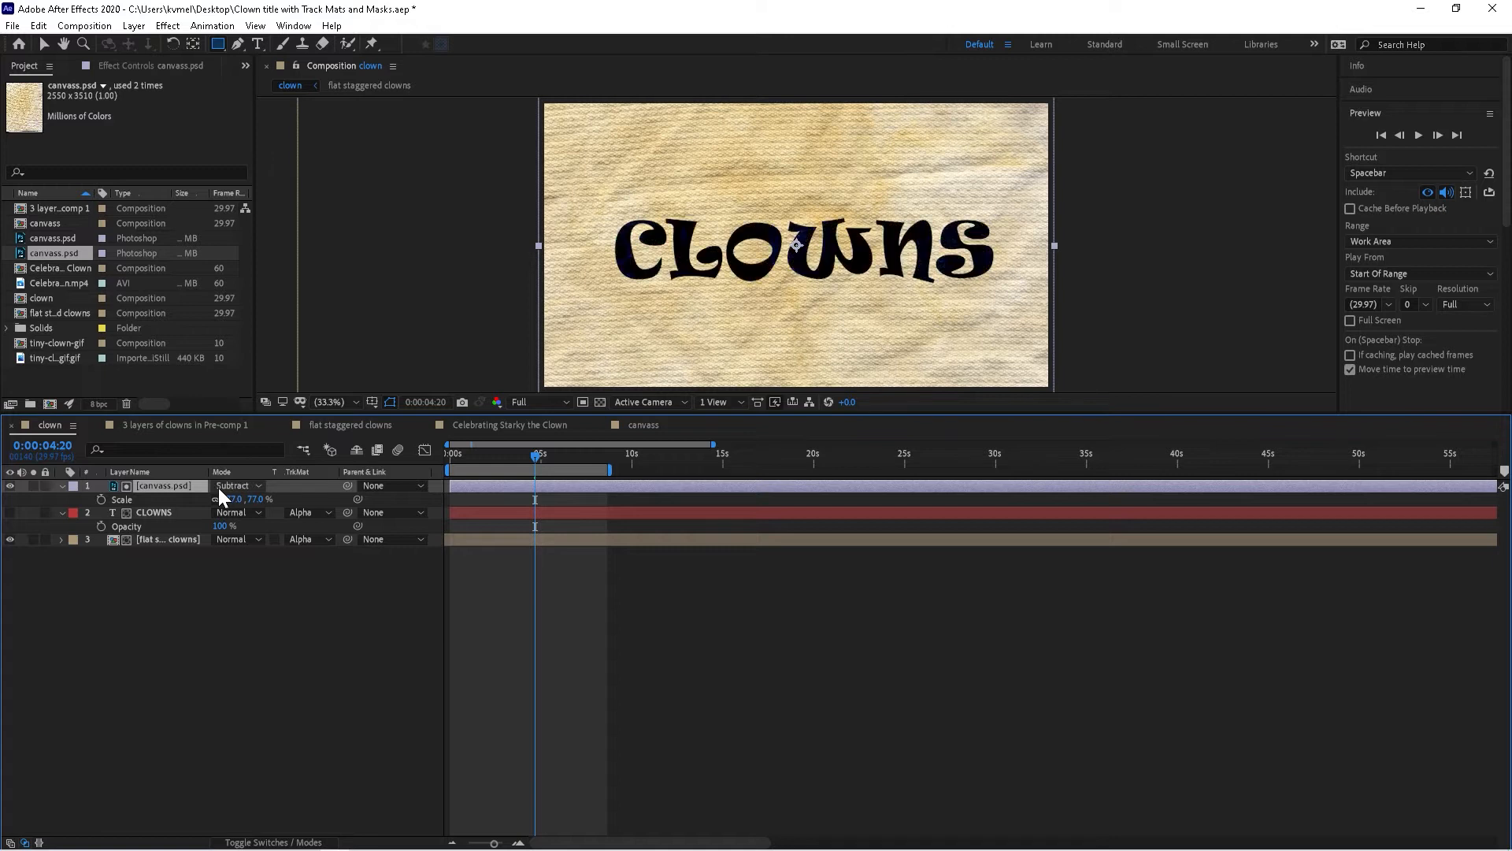
{"action": "key", "text": "shift+="}
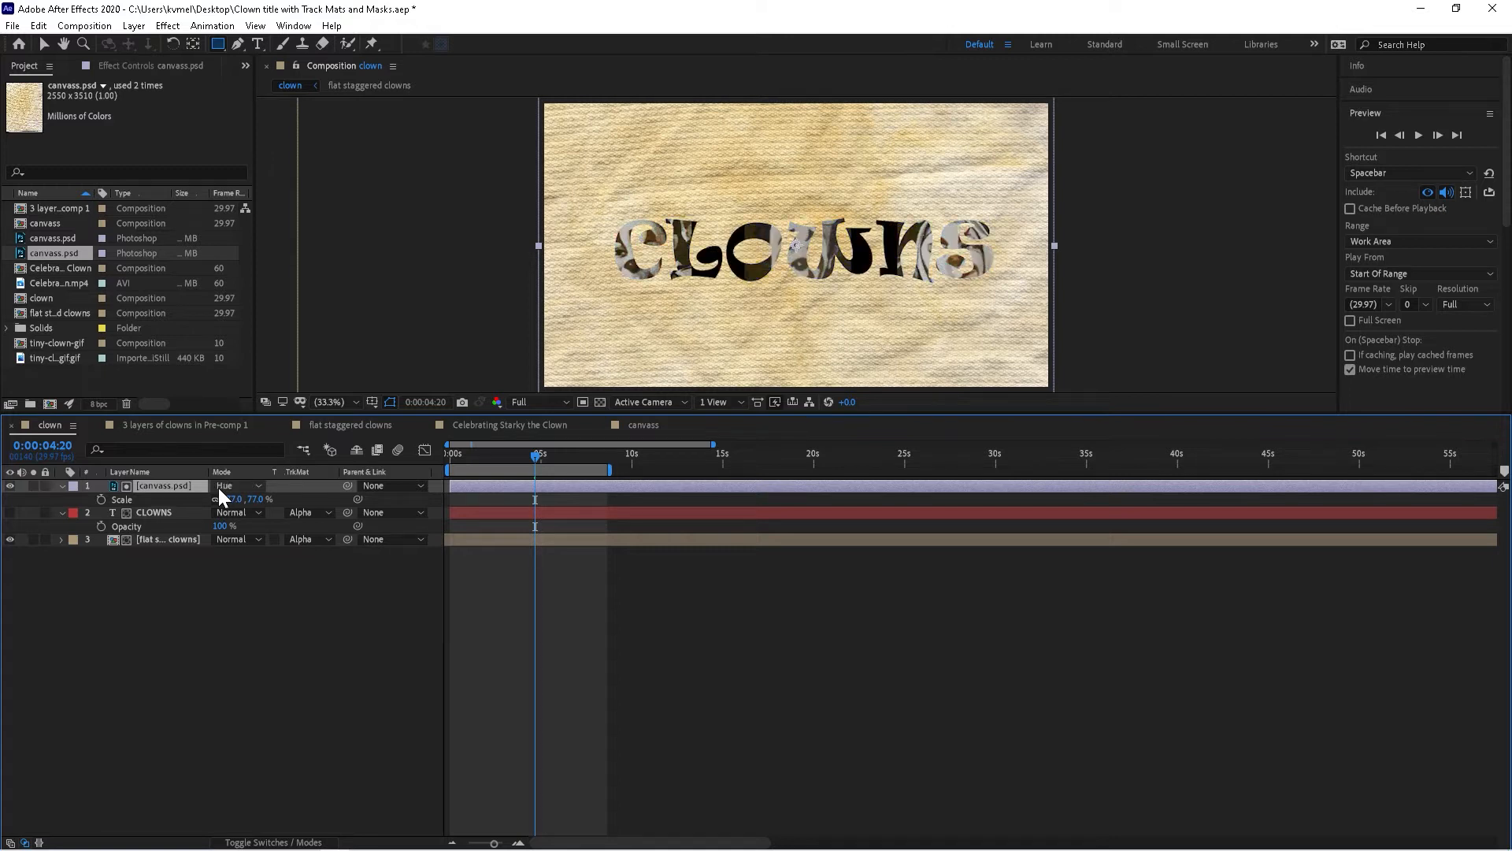
{"action": "key", "text": "shift+="}
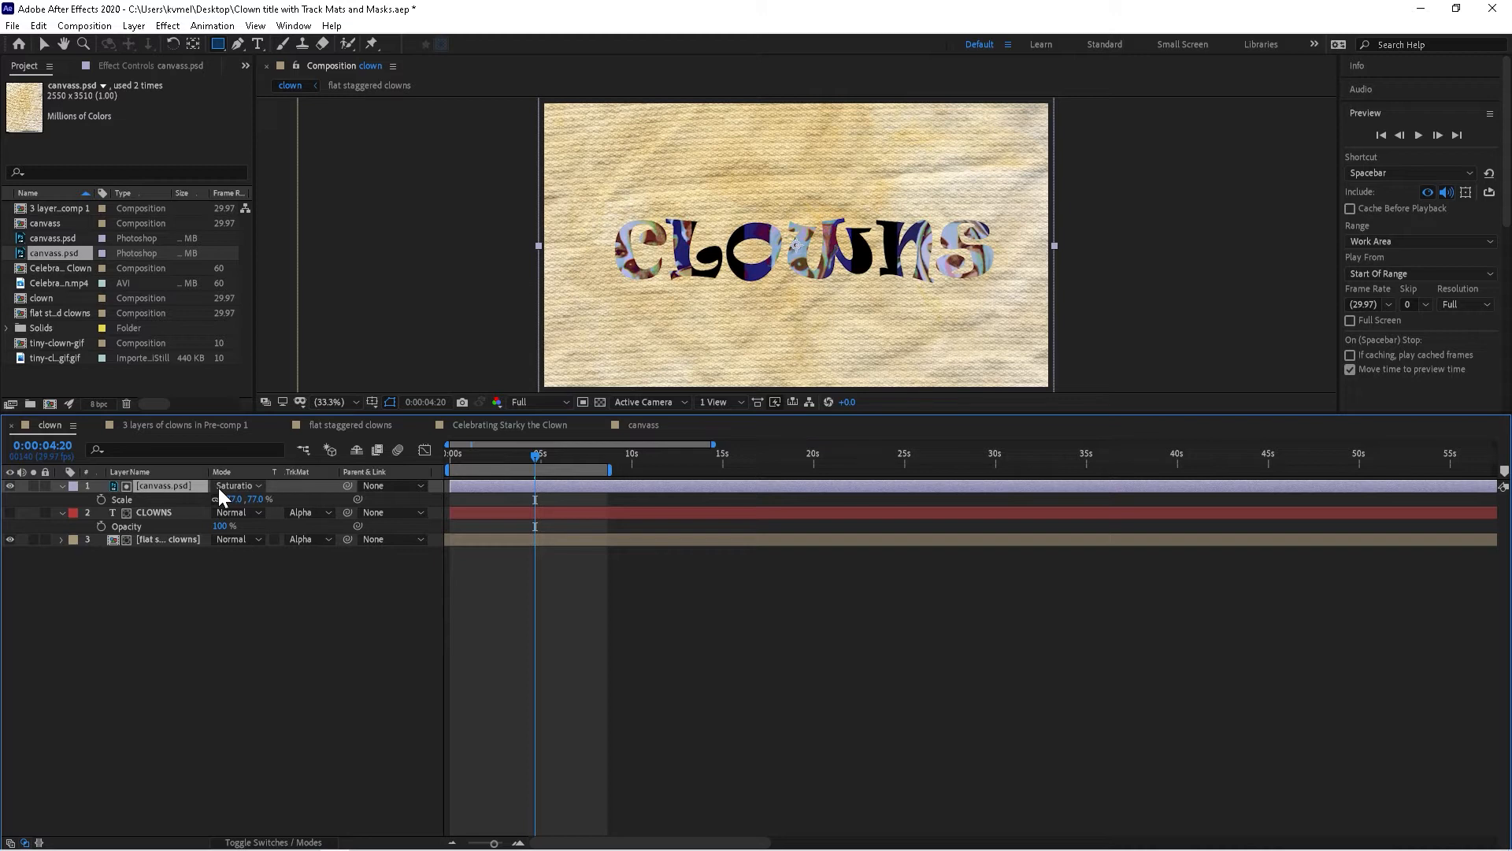
{"action": "key", "text": "shift+="}
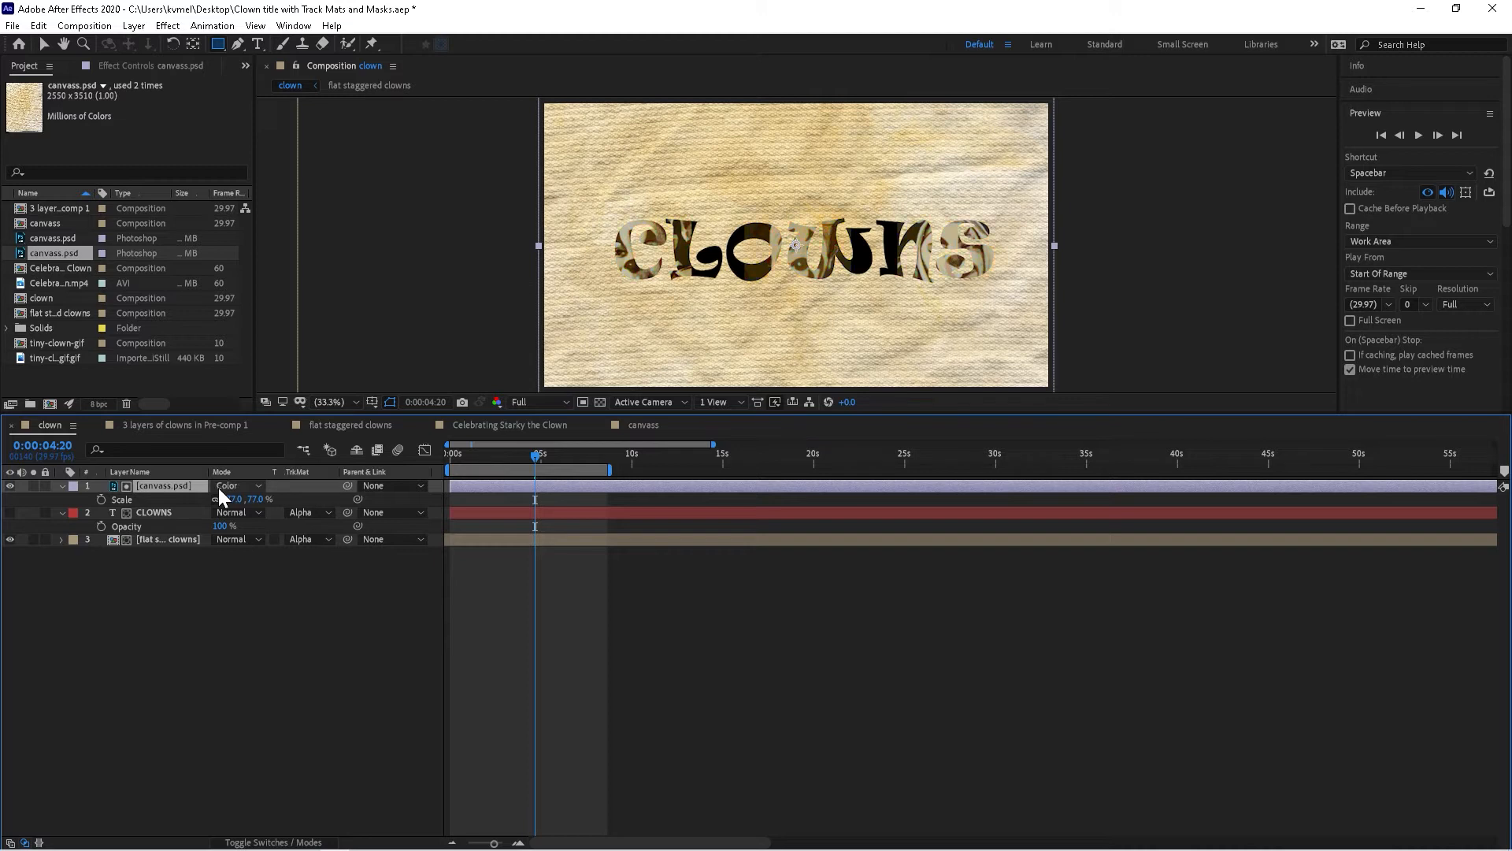
Step: Continue cycling the canvass.psd layer's blending mode through the list, wrapping past Normal, and settle on Multiply
{"action": "key", "text": "shift+="}
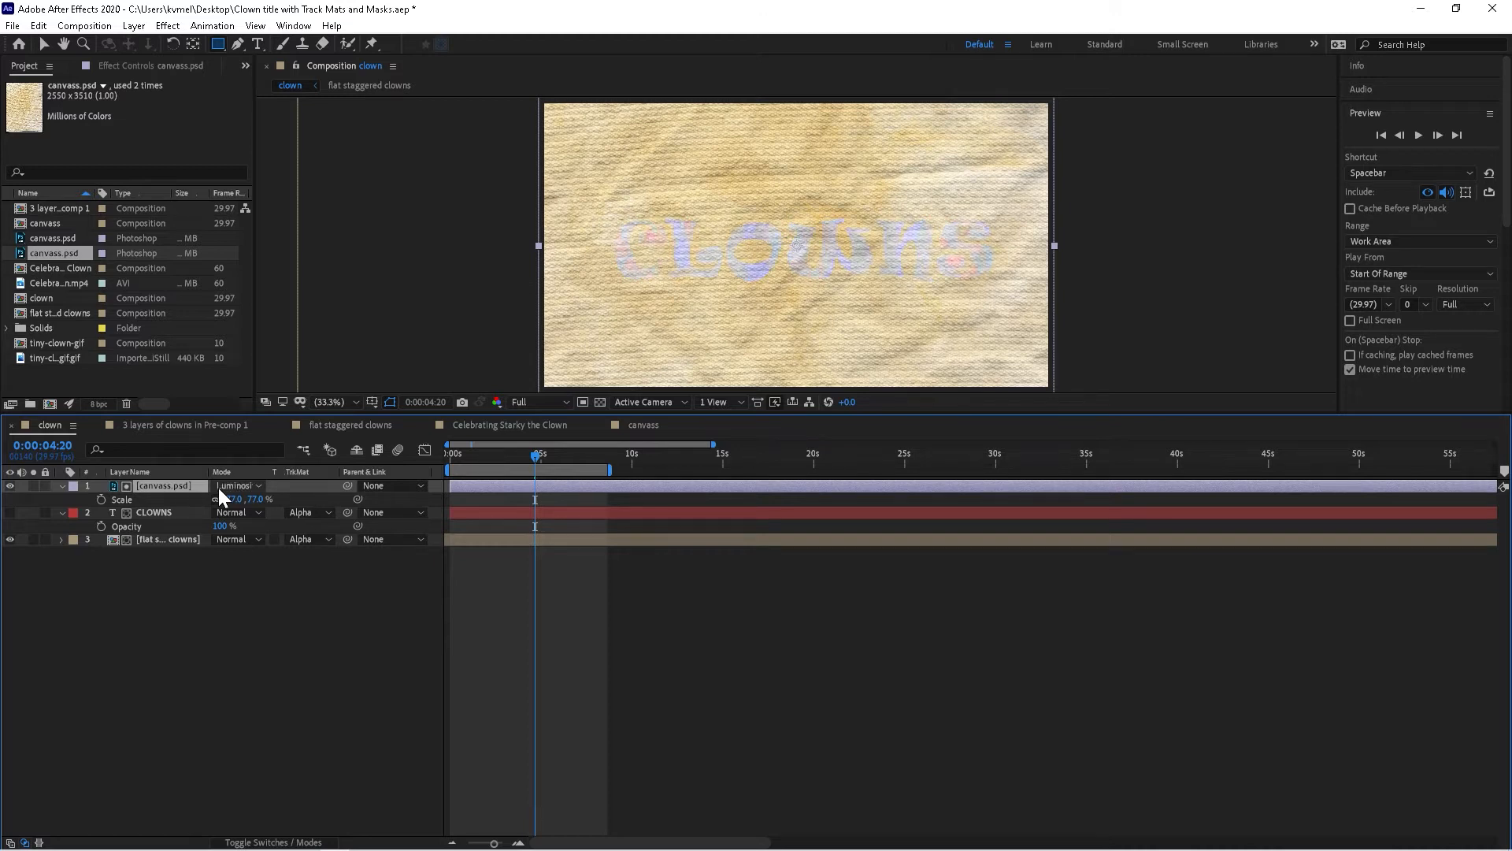
{"action": "key", "text": "shift+="}
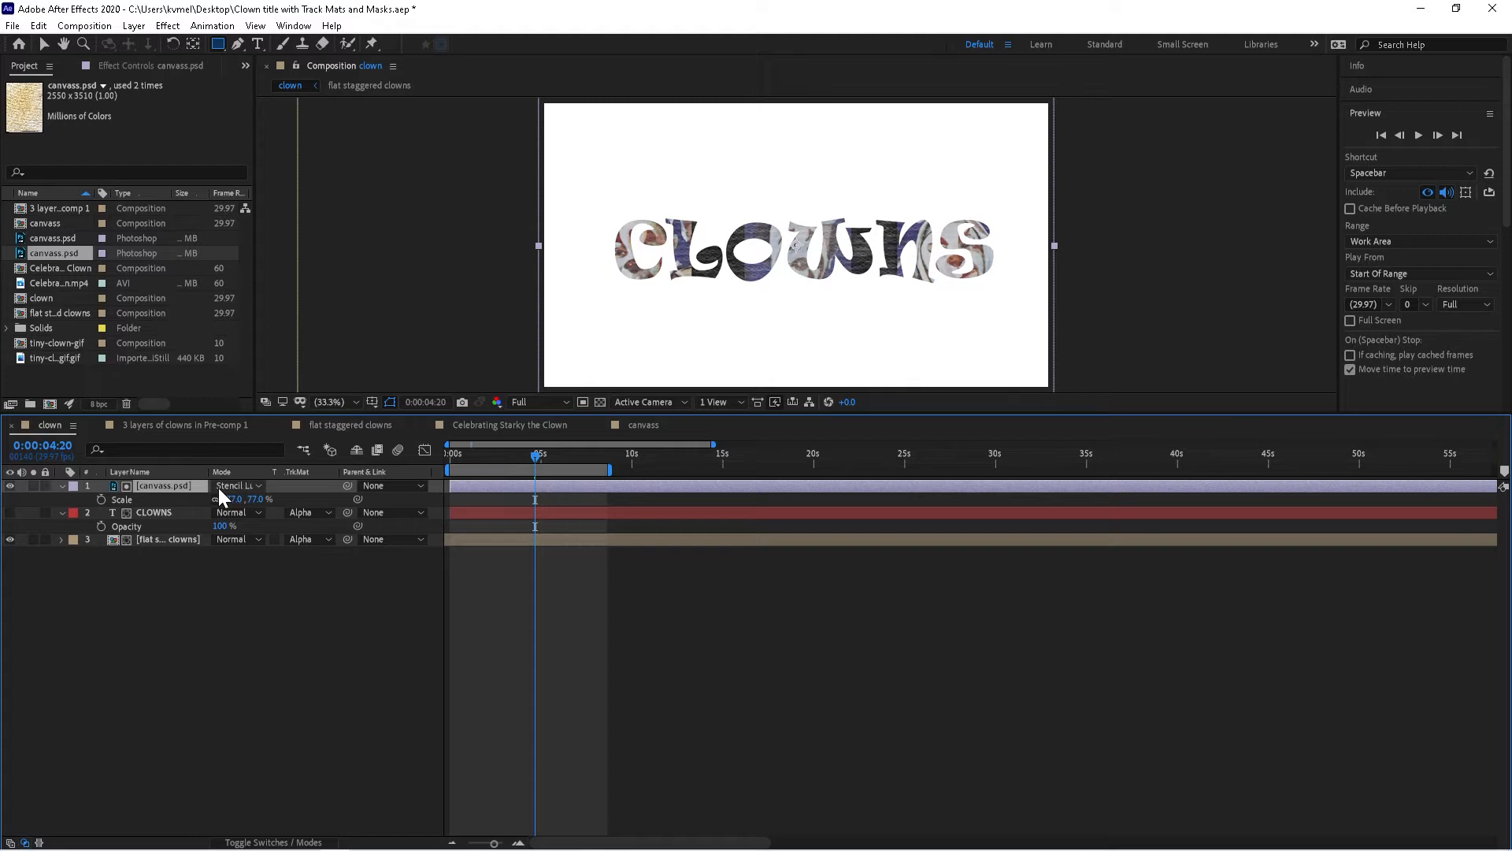
{"action": "key", "text": "shift+="}
{"action": "key", "text": "shift+="}
{"action": "key", "text": "shift+="}
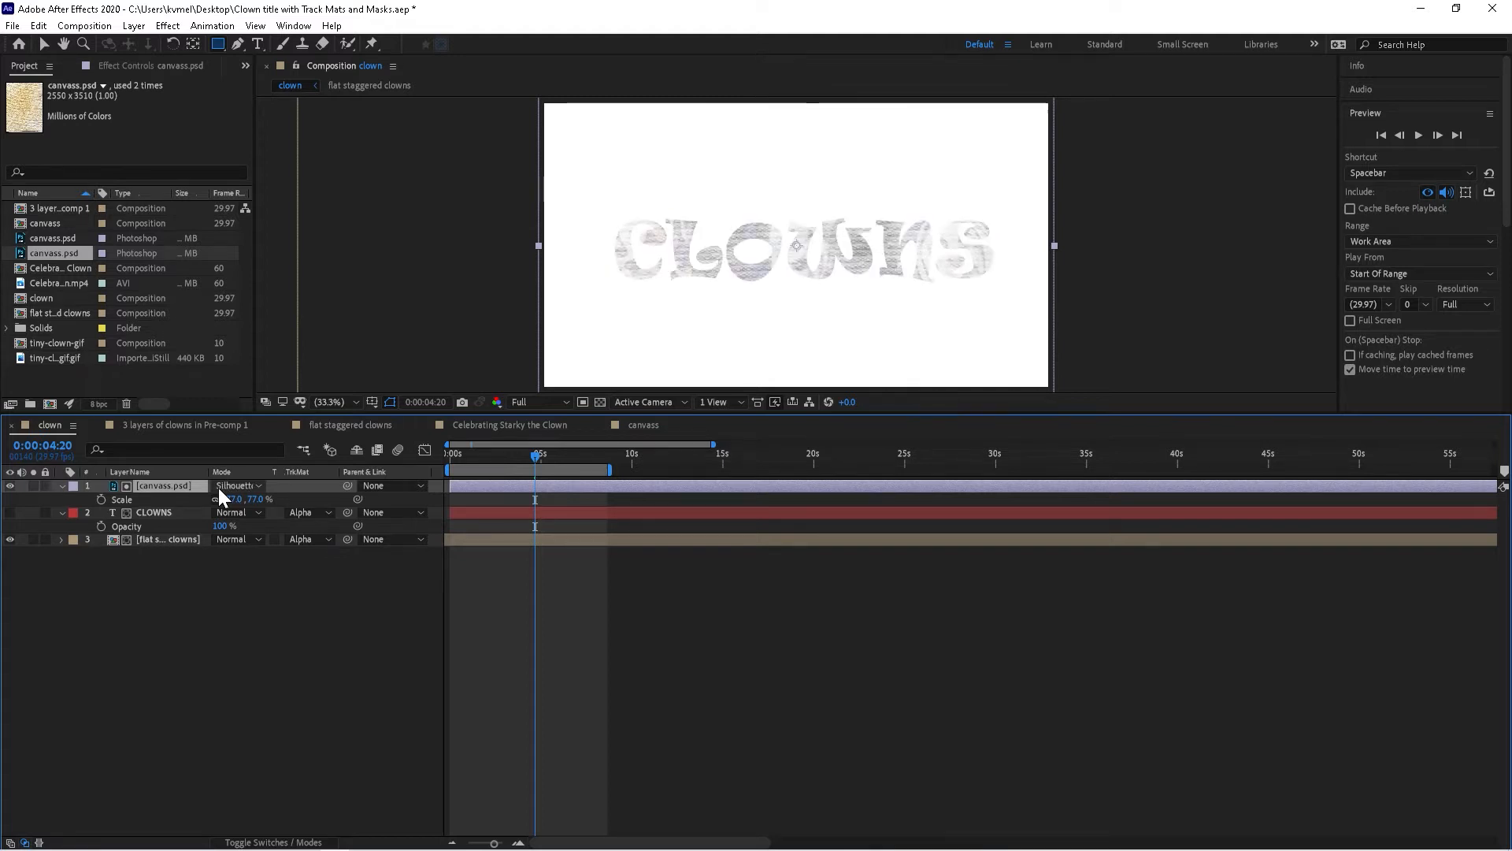
{"action": "key", "text": "shift+="}
{"action": "key", "text": "shift+="}
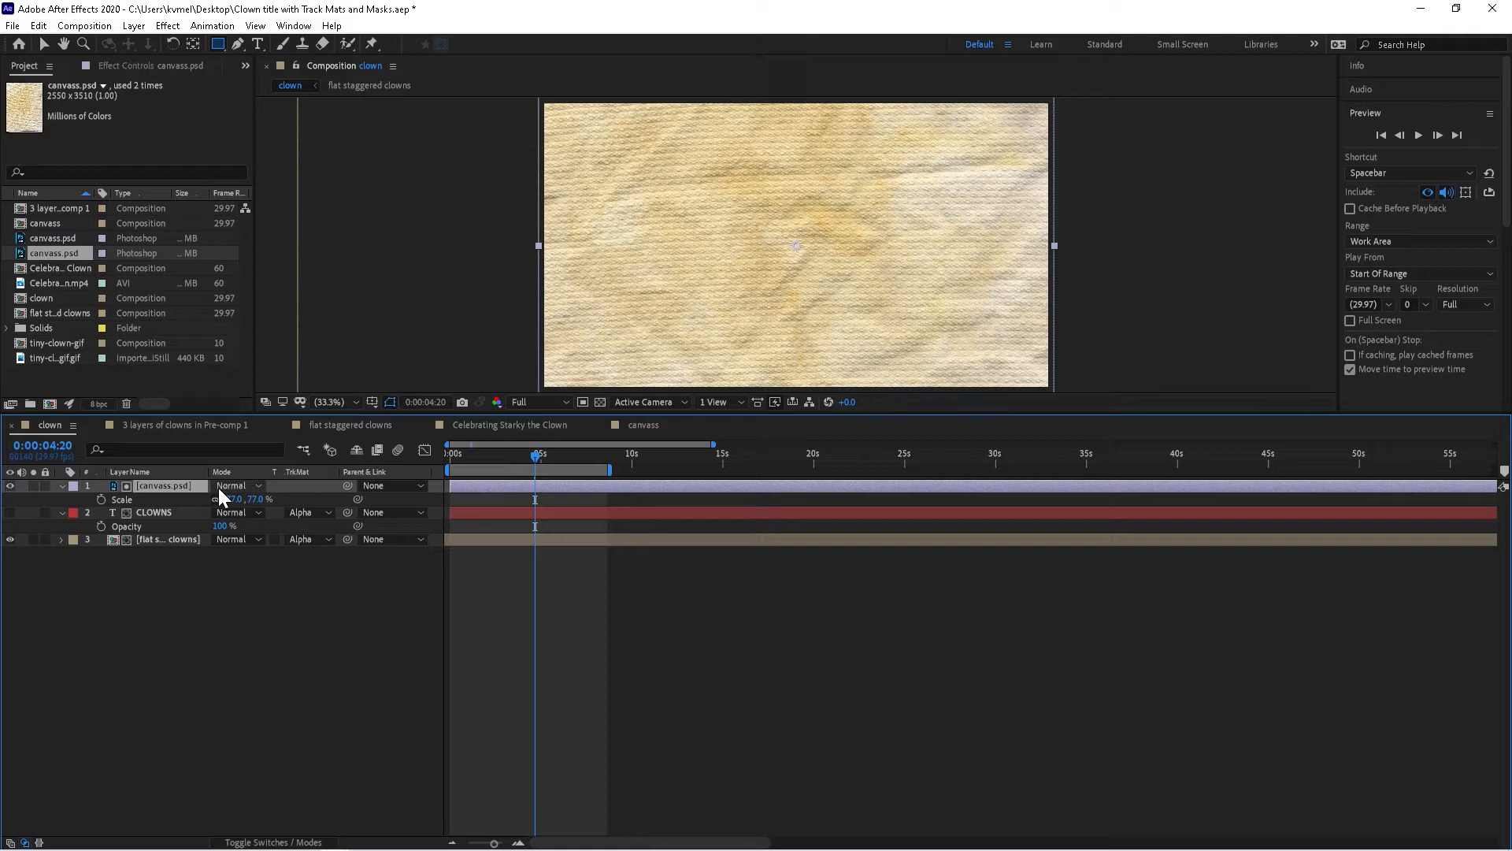
{"action": "key", "text": "shift+="}
{"action": "key", "text": "shift+="}
{"action": "key", "text": "shift+="}
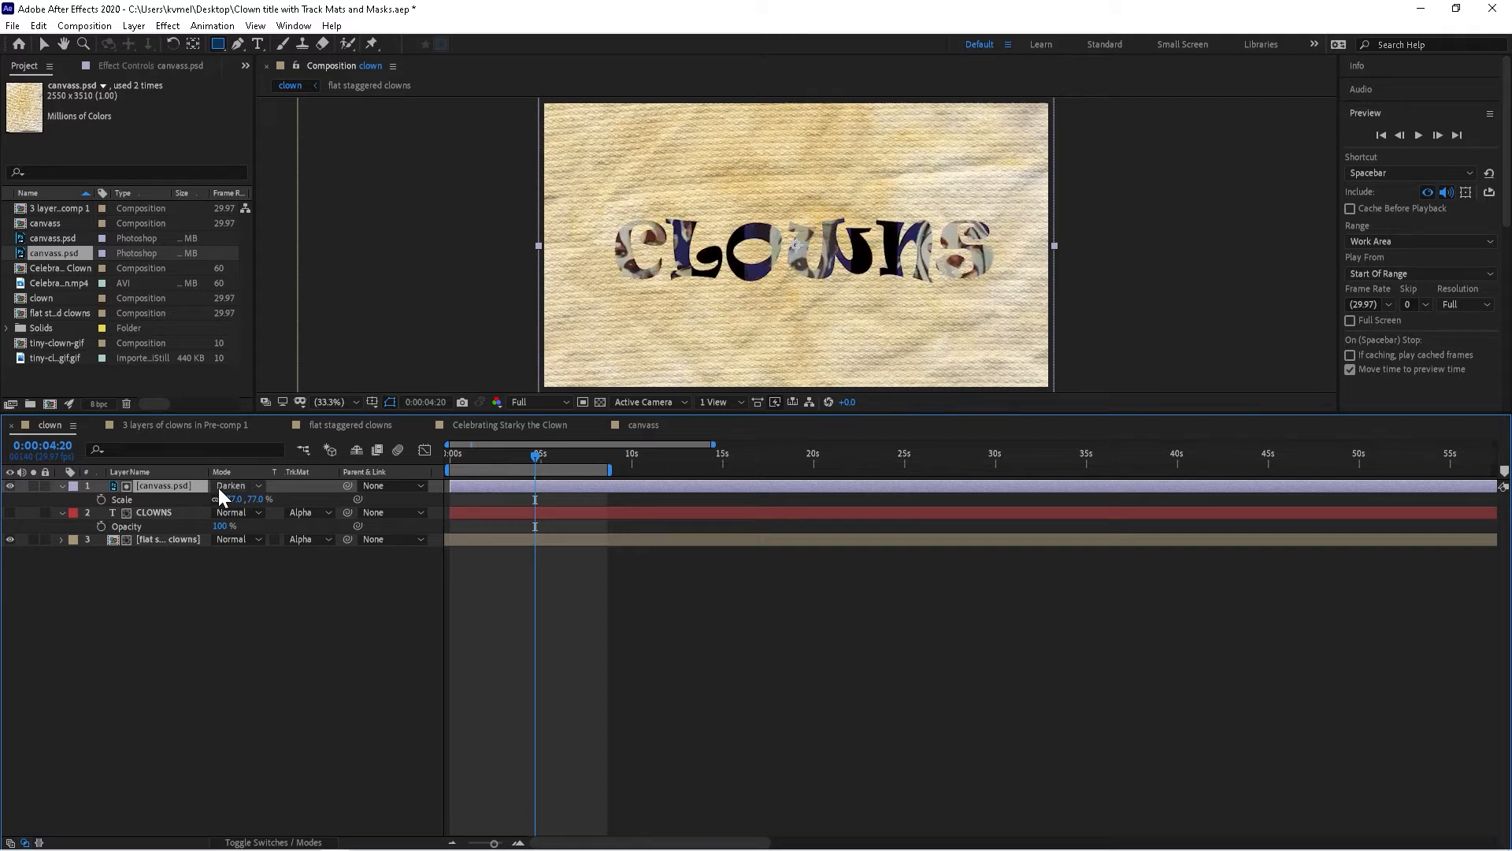
{"action": "key", "text": "shift+="}
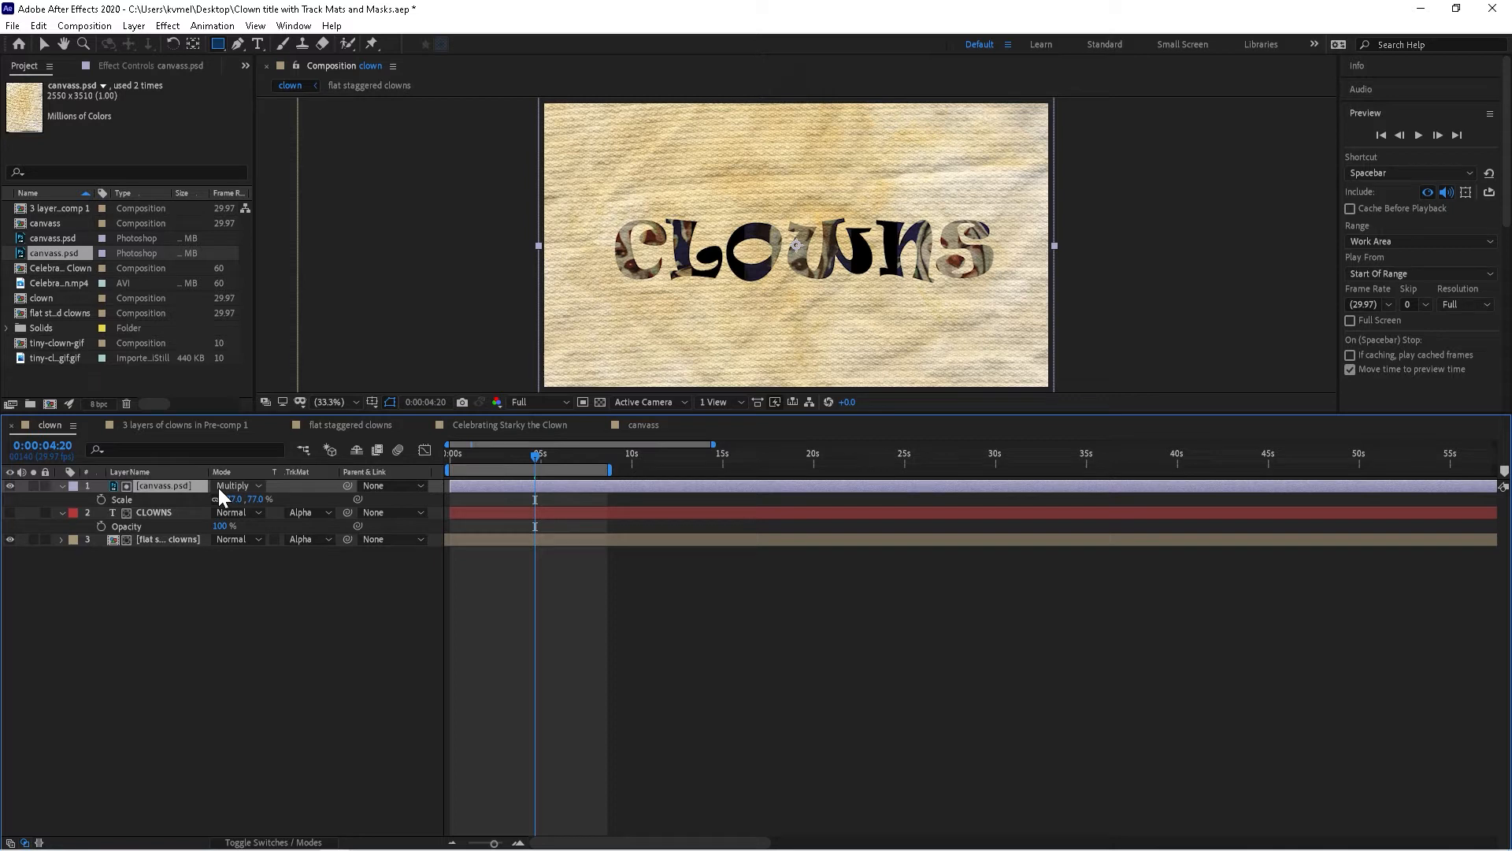
{"action": "left_click", "coordinate": [143, 561]}
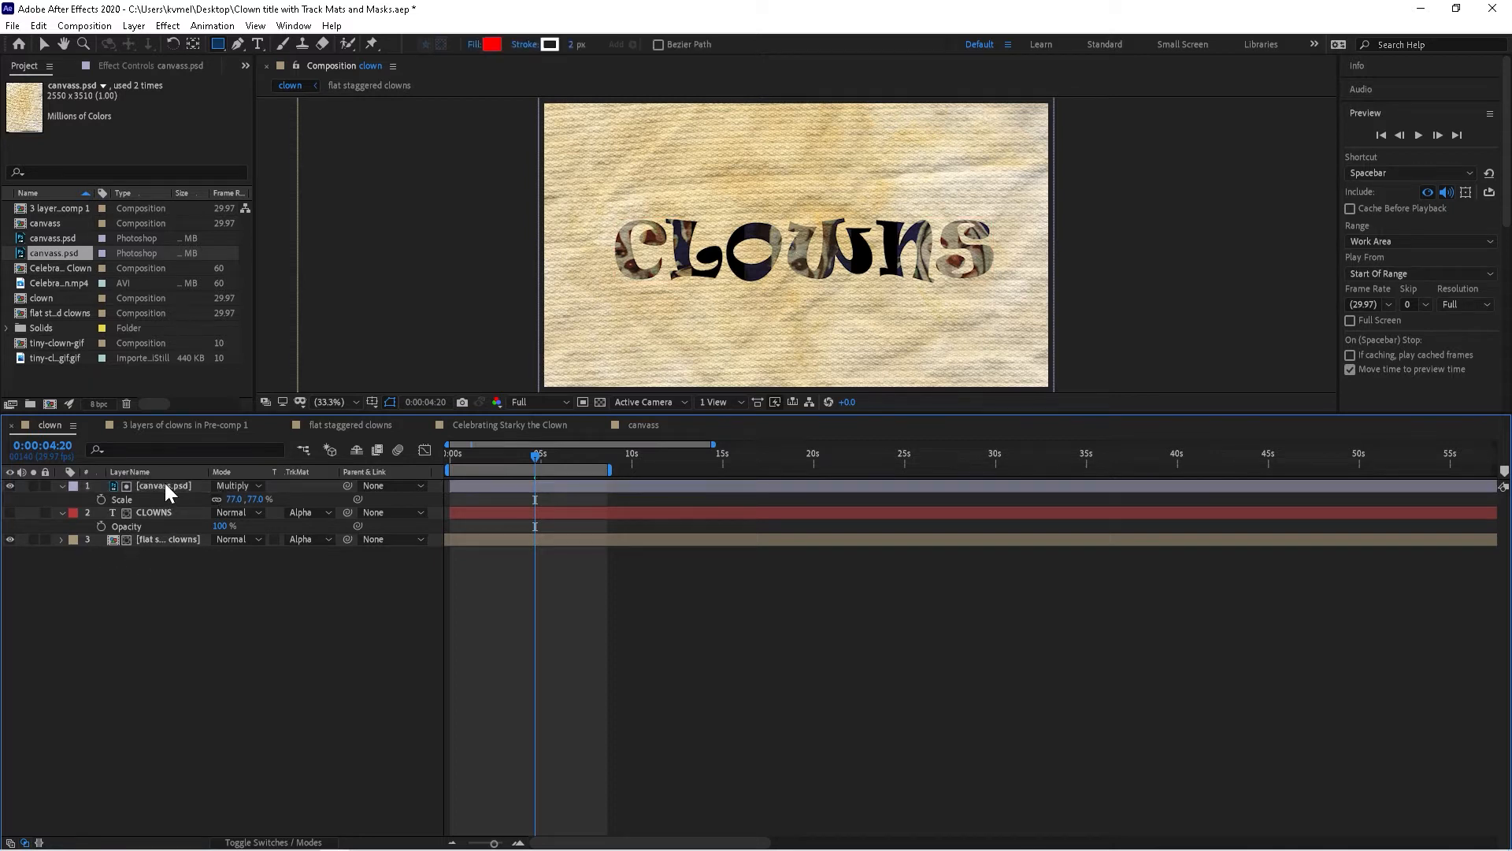
Step: Lower the canvass.psd layer's opacity to 68% and move the layer beneath the flat staggered clowns layer
{"action": "left_click", "coordinate": [164, 484]}
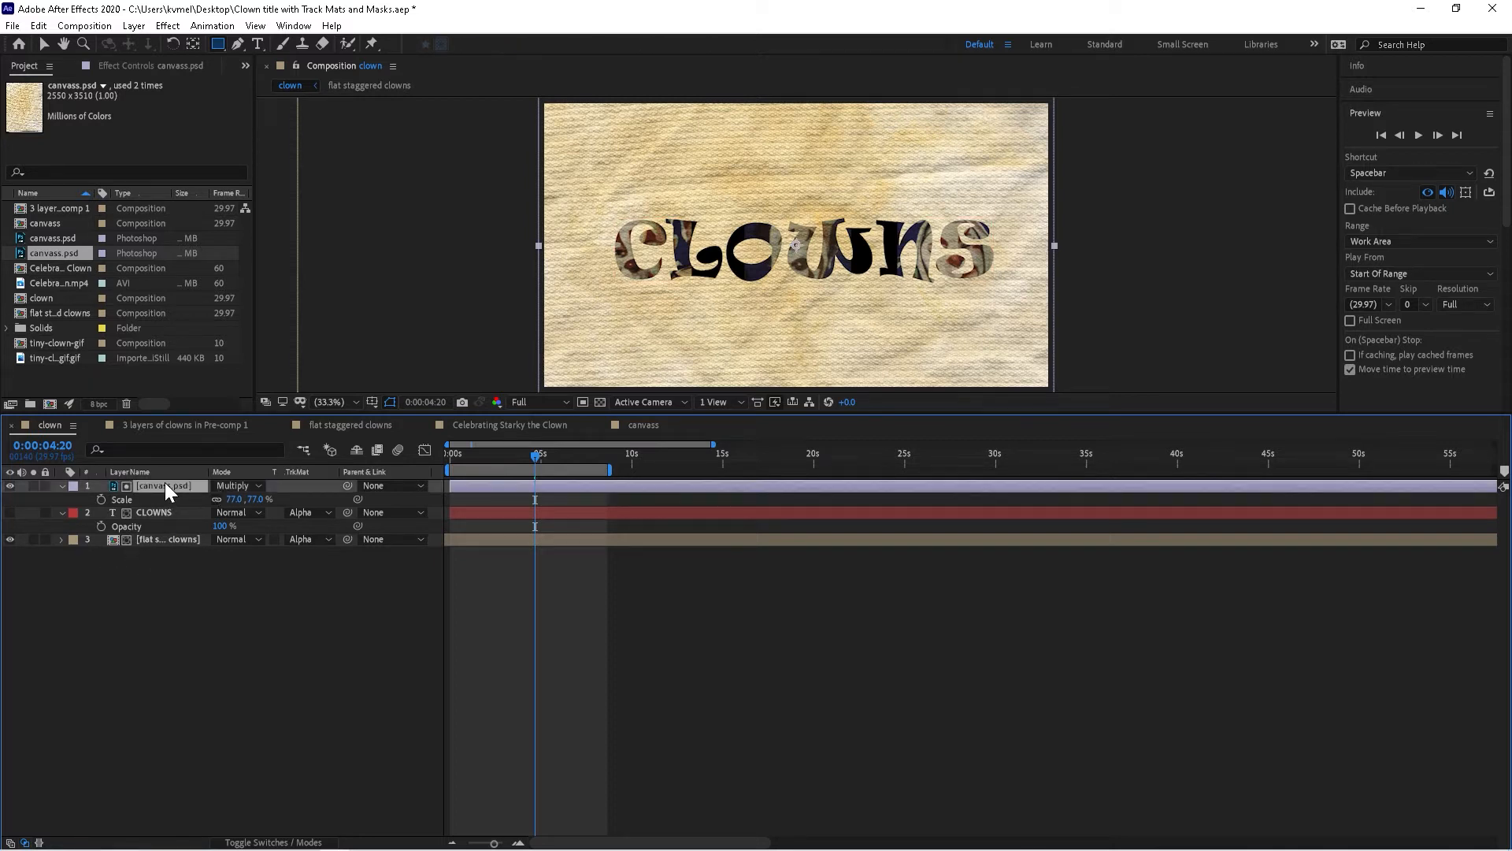
{"action": "mouse_move", "coordinate": [223, 501]}
{"action": "left_mouse_down"}
{"action": "mouse_move", "coordinate": [191, 501]}
{"action": "mouse_move", "coordinate": [207, 505]}
{"action": "left_mouse_up"}
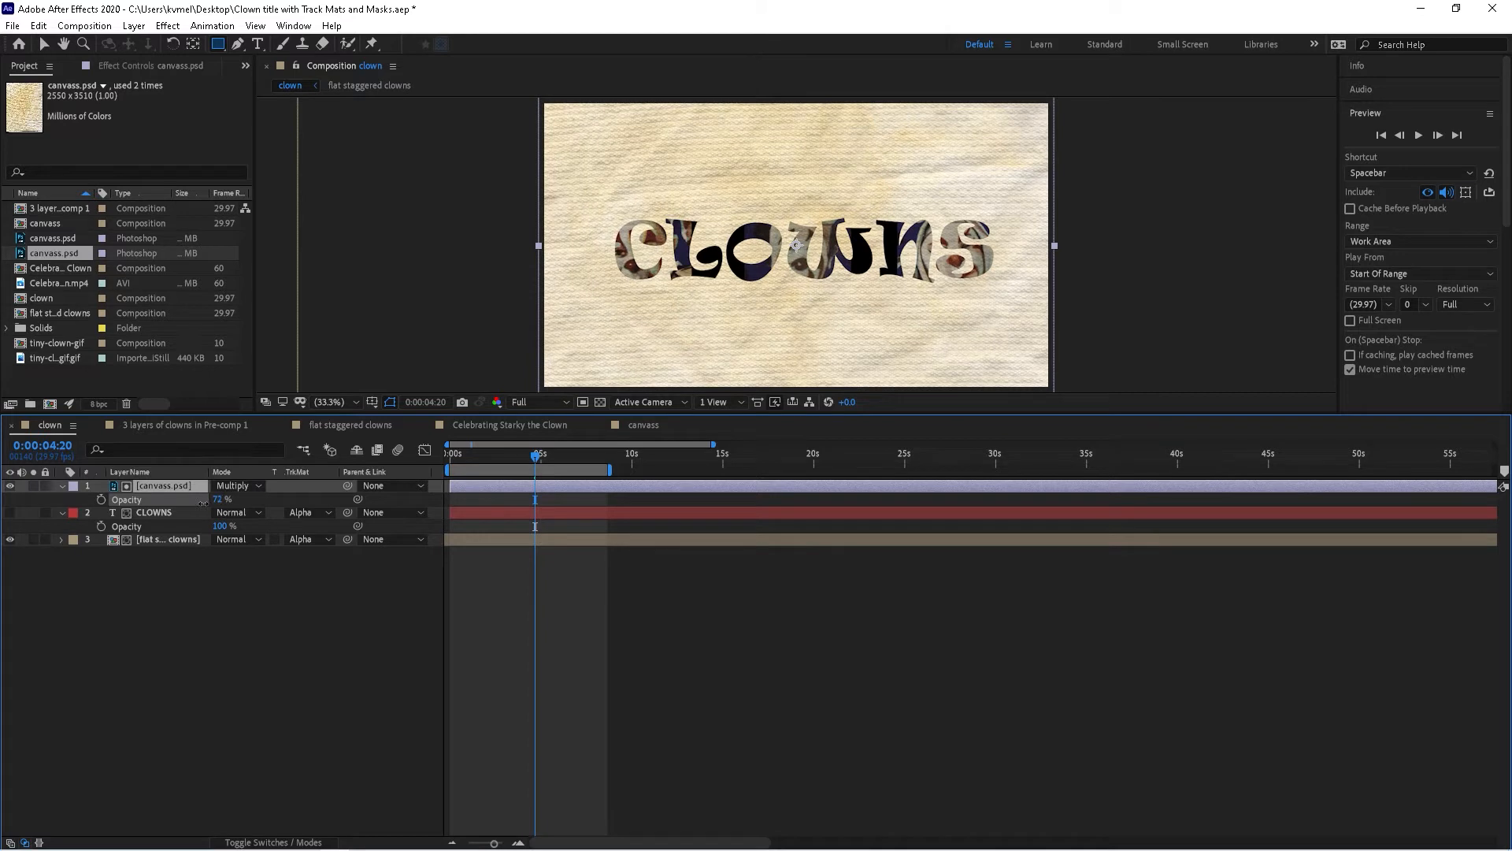
{"action": "left_click", "coordinate": [207, 560]}
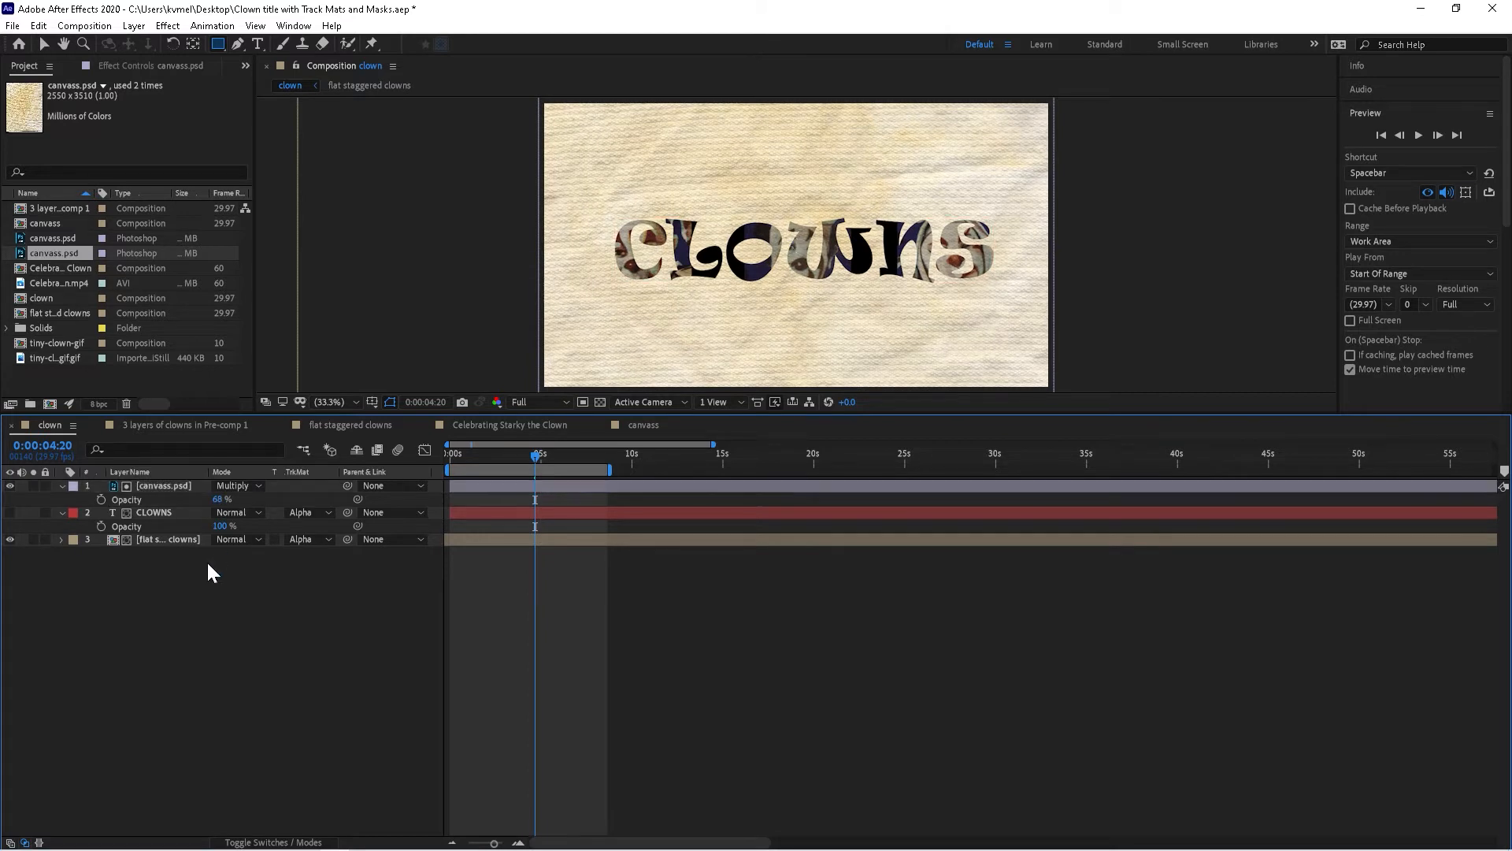
{"action": "left_click", "coordinate": [177, 482]}
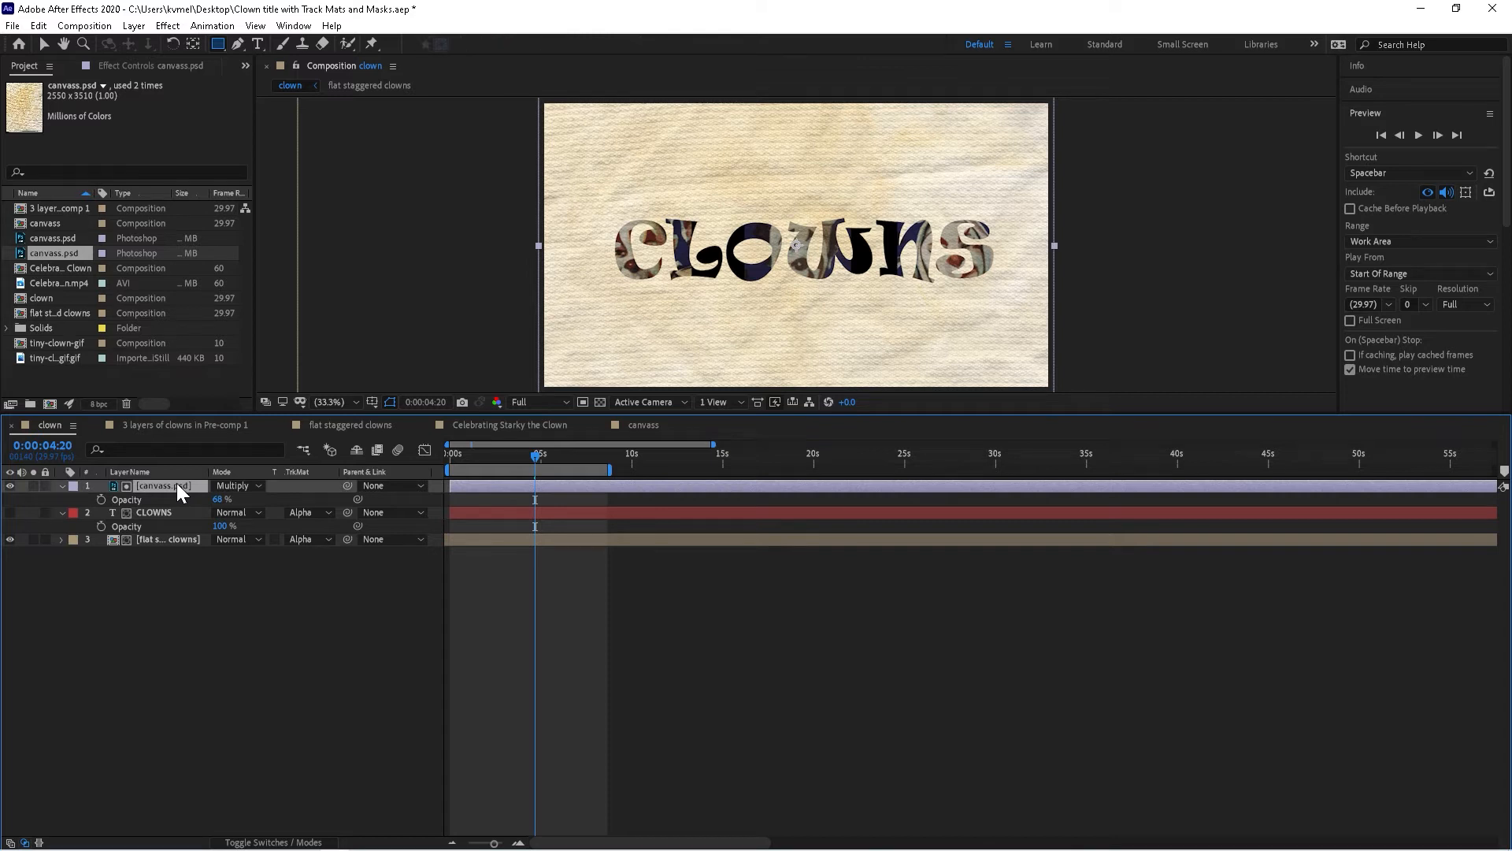
{"action": "left_click_drag", "start_coordinate": [177, 484], "coordinate": [175, 546]}
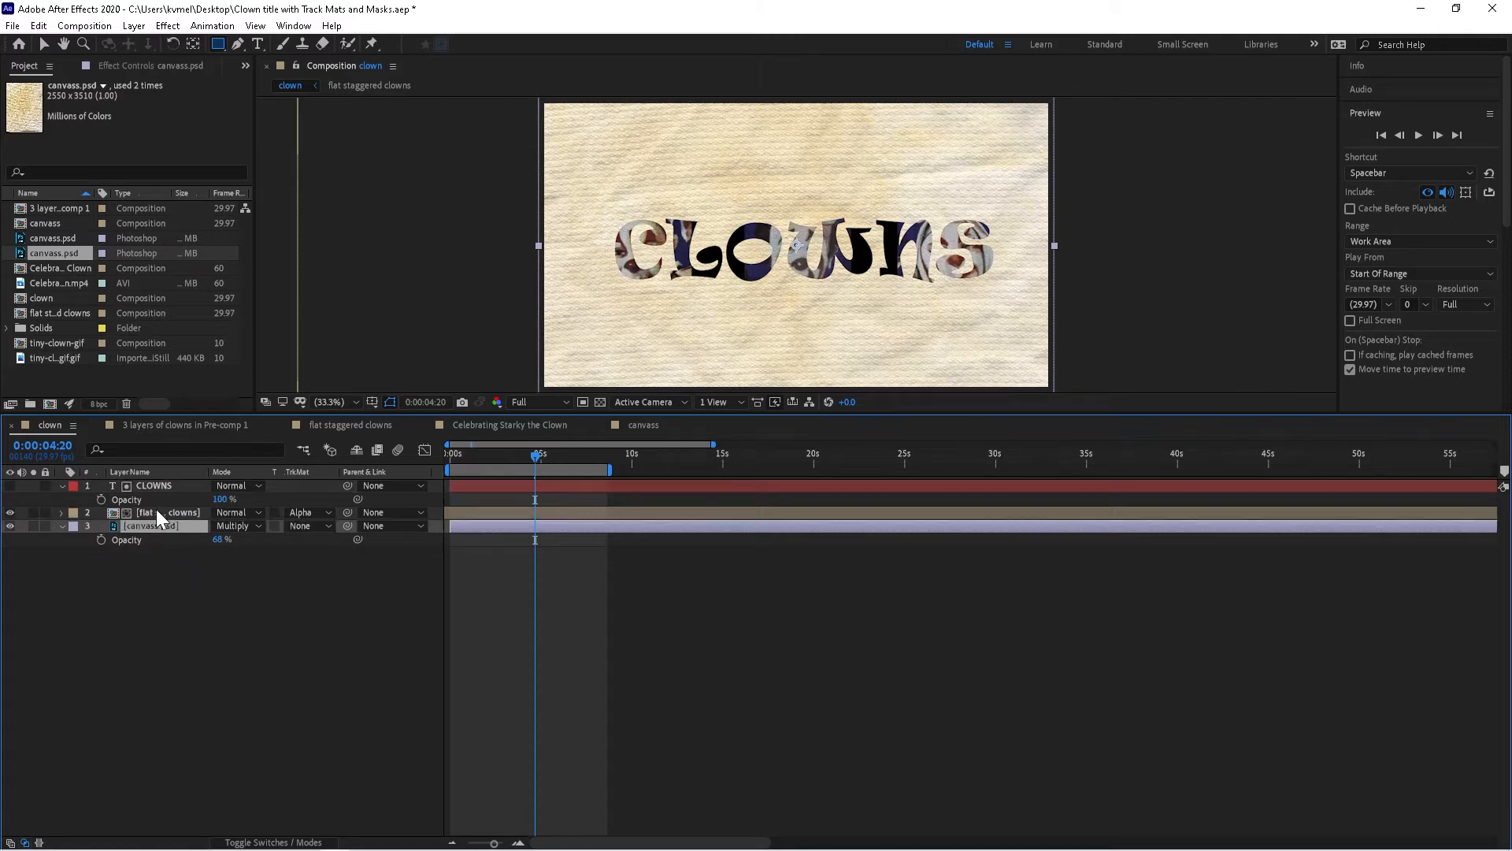
Step: Set the blending mode of both the CLOWNS text layer and the flat staggered clowns layer to Overlay
{"action": "left_click", "coordinate": [152, 488]}
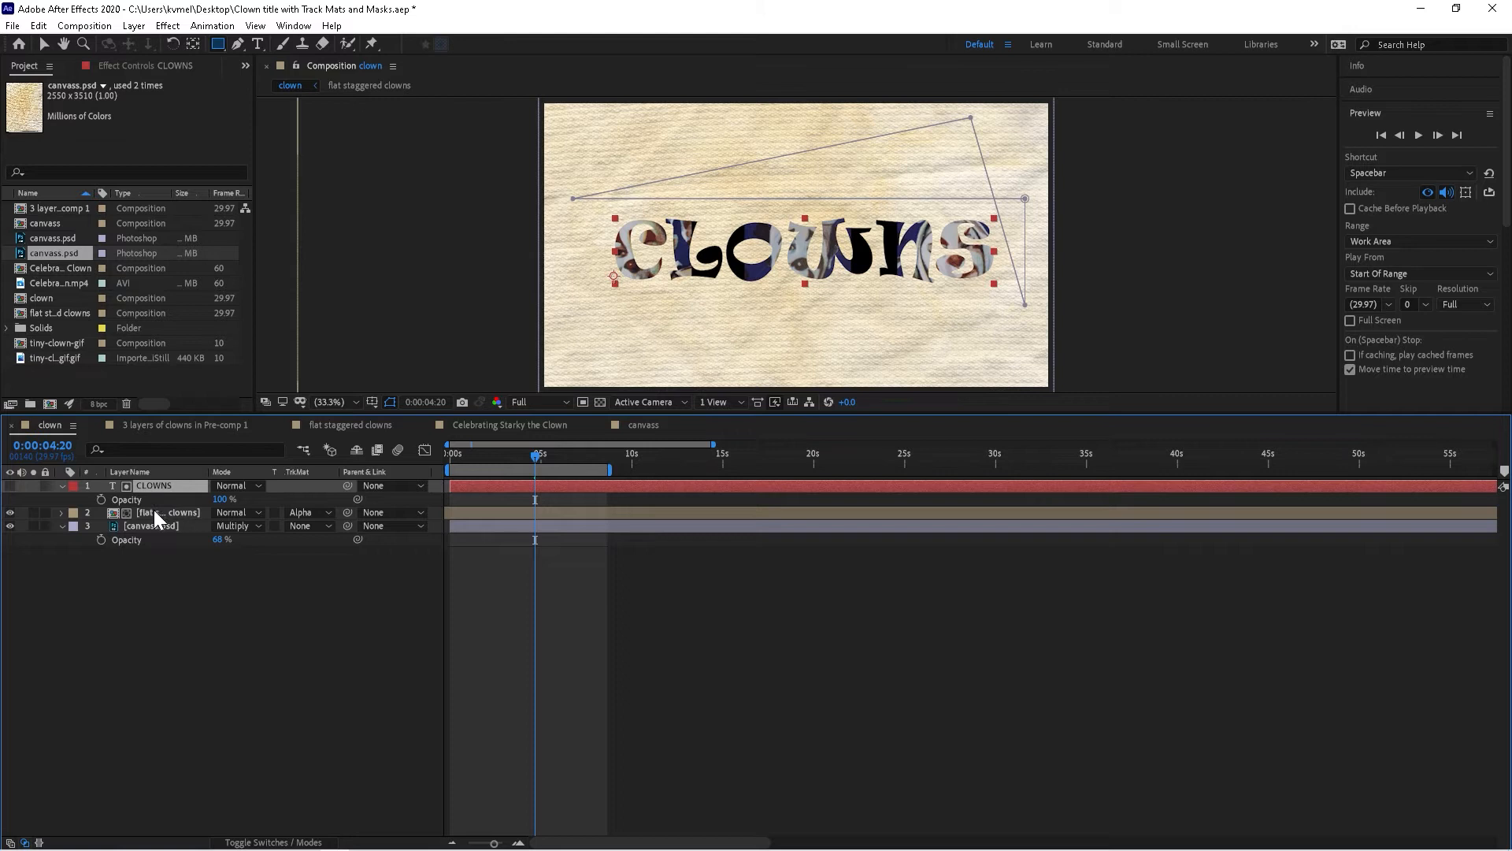
{"action": "left_click", "coordinate": [238, 487]}
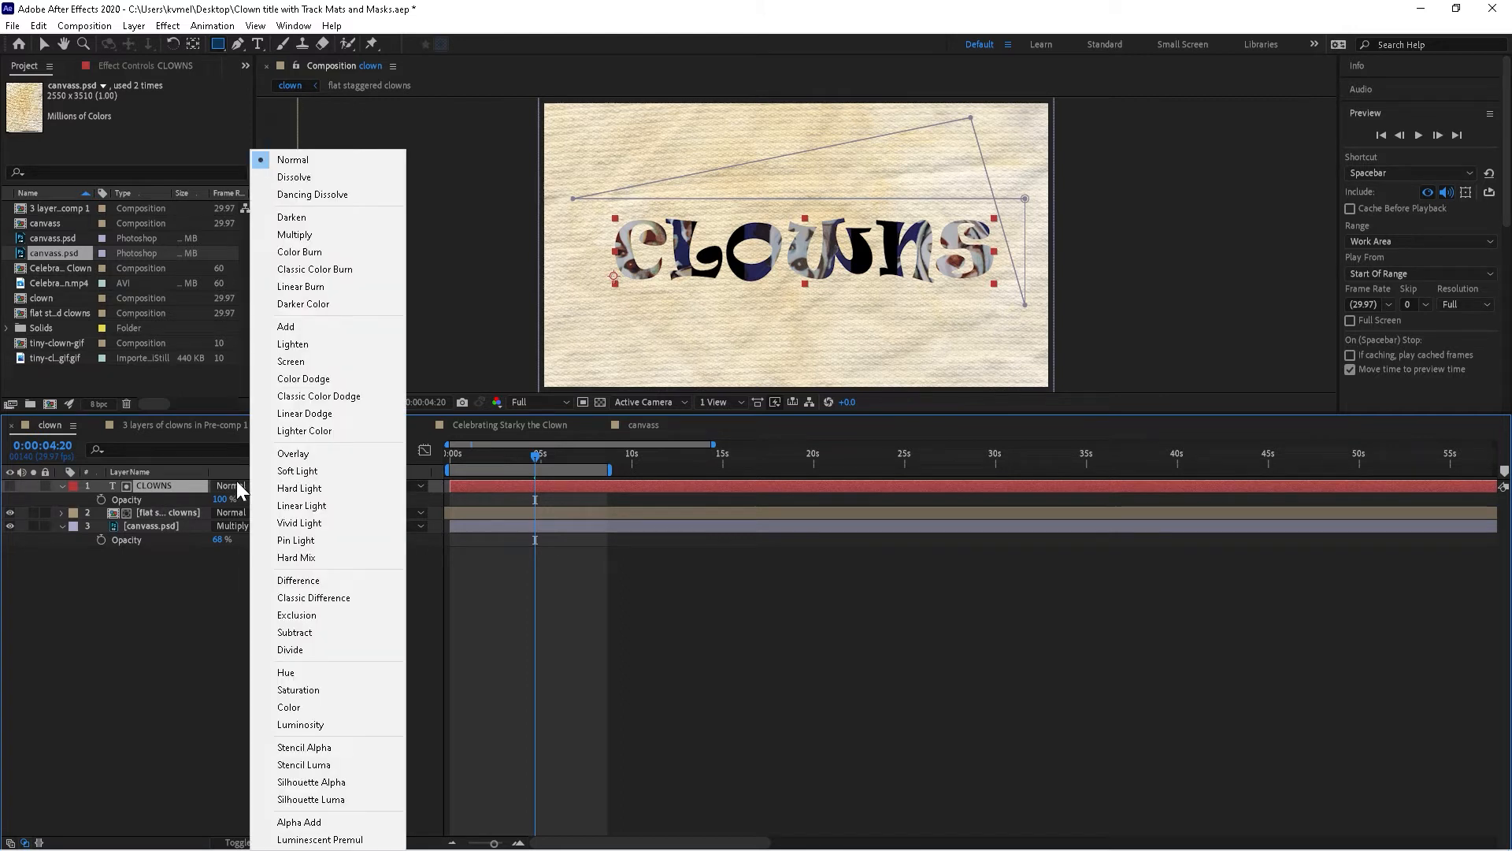
{"action": "left_click", "coordinate": [359, 447]}
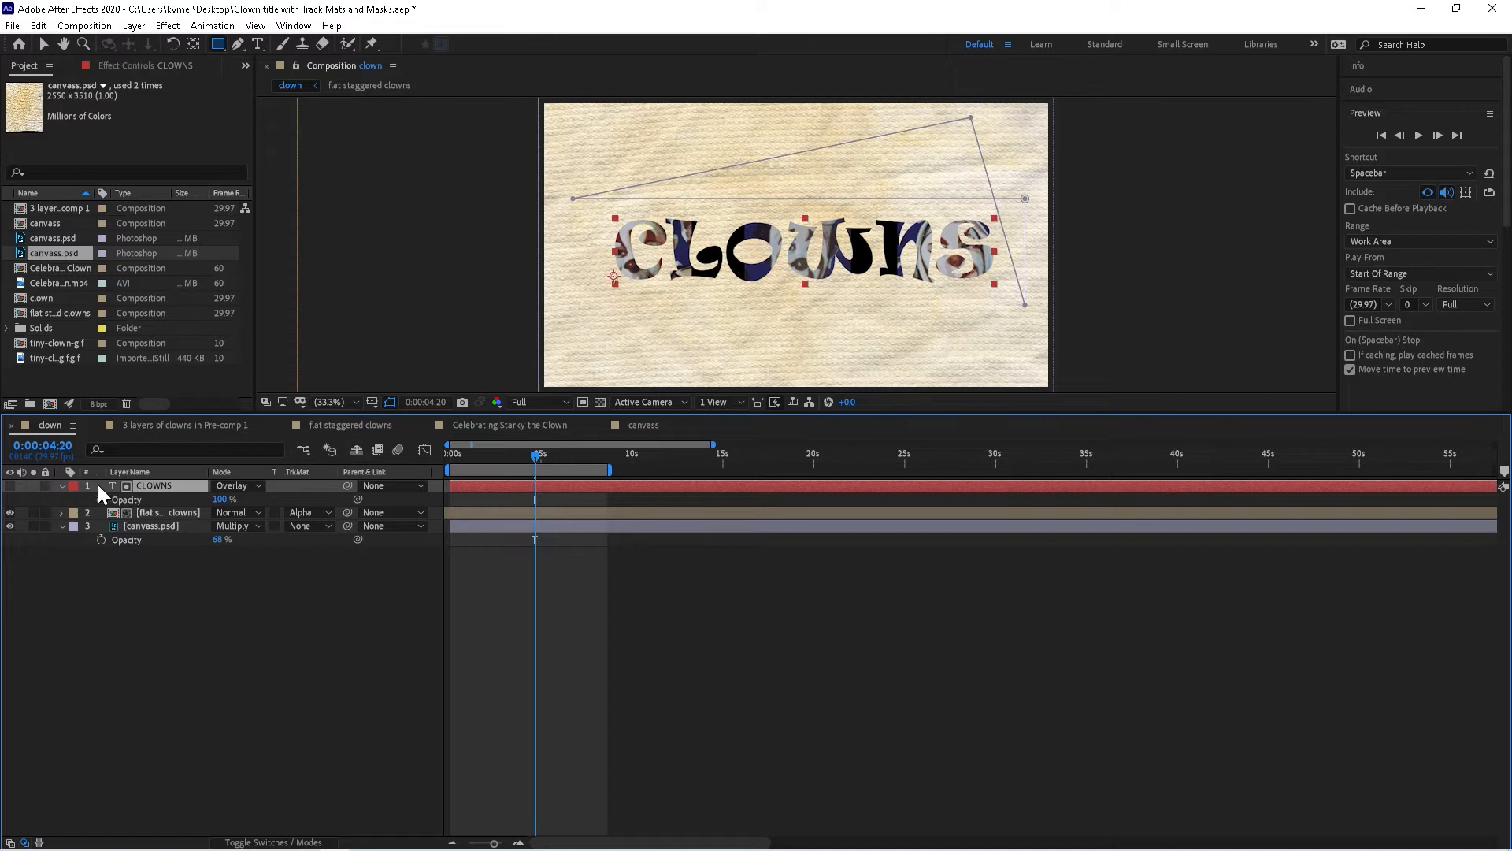
{"action": "left_click", "coordinate": [154, 511]}
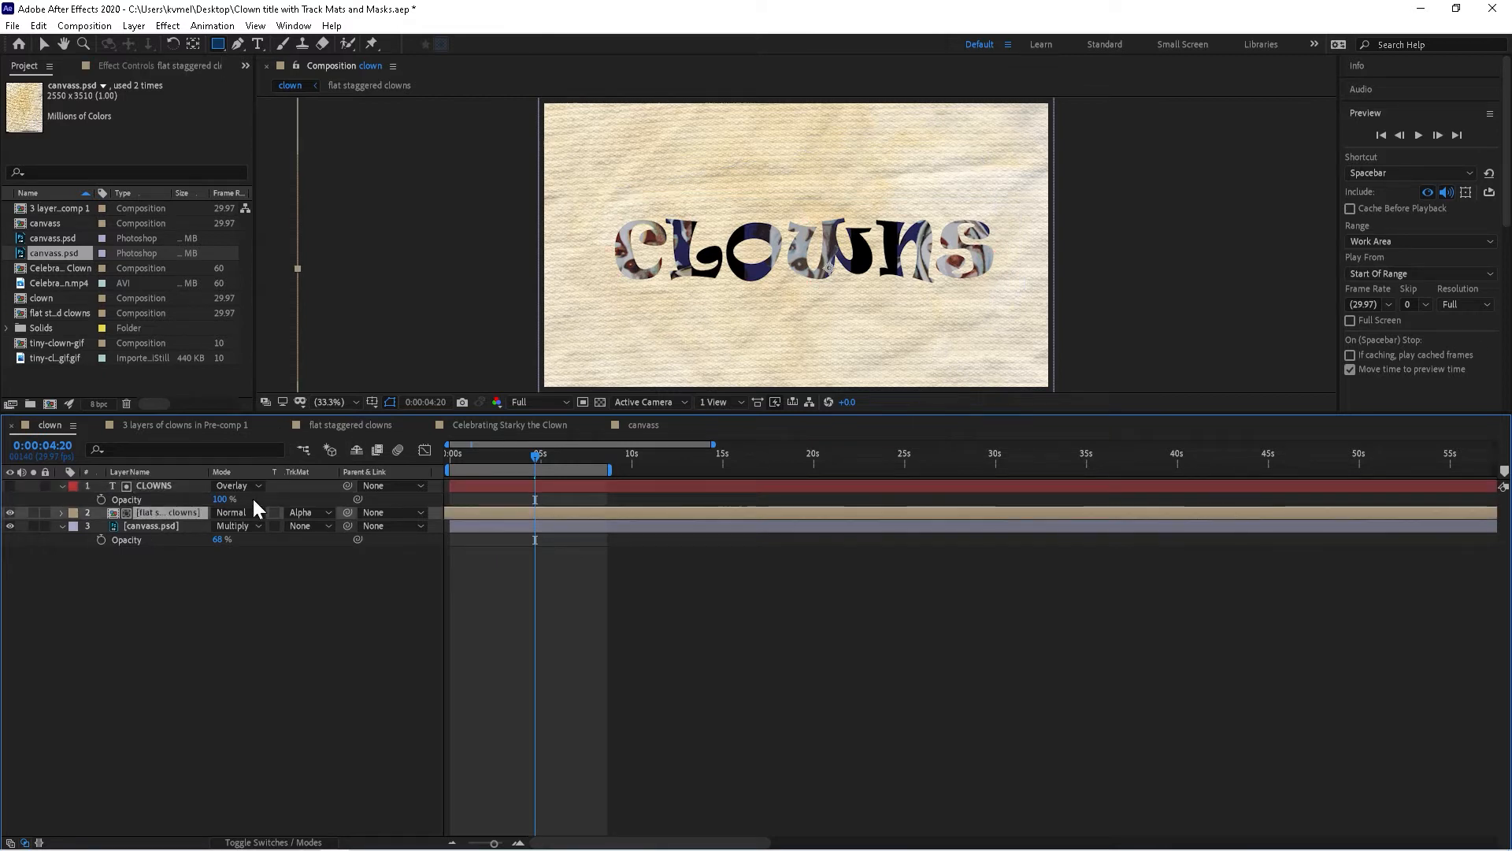
{"action": "left_click", "coordinate": [239, 512]}
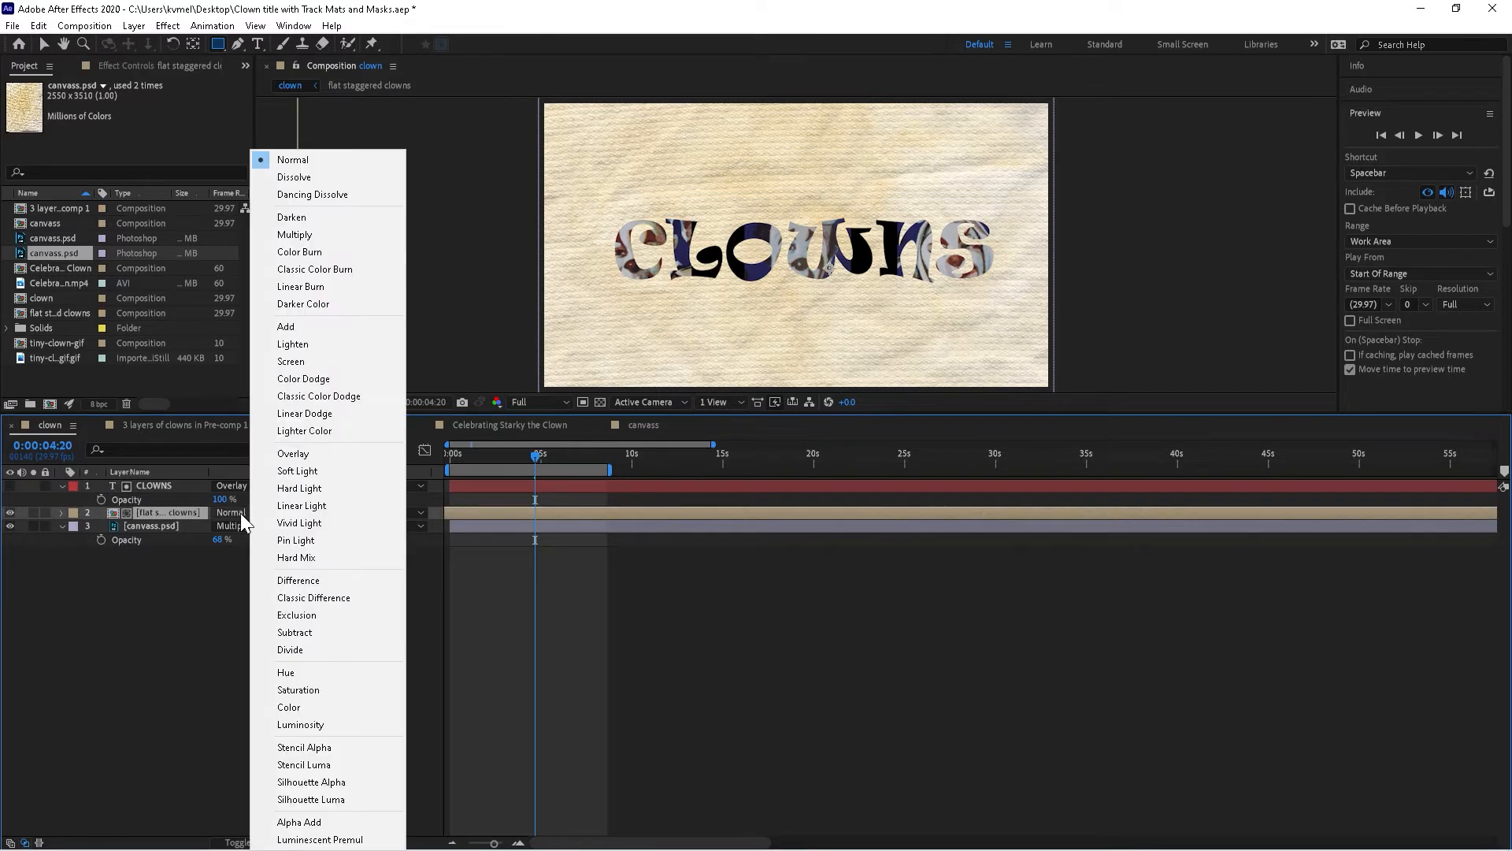
{"action": "left_click", "coordinate": [329, 455]}
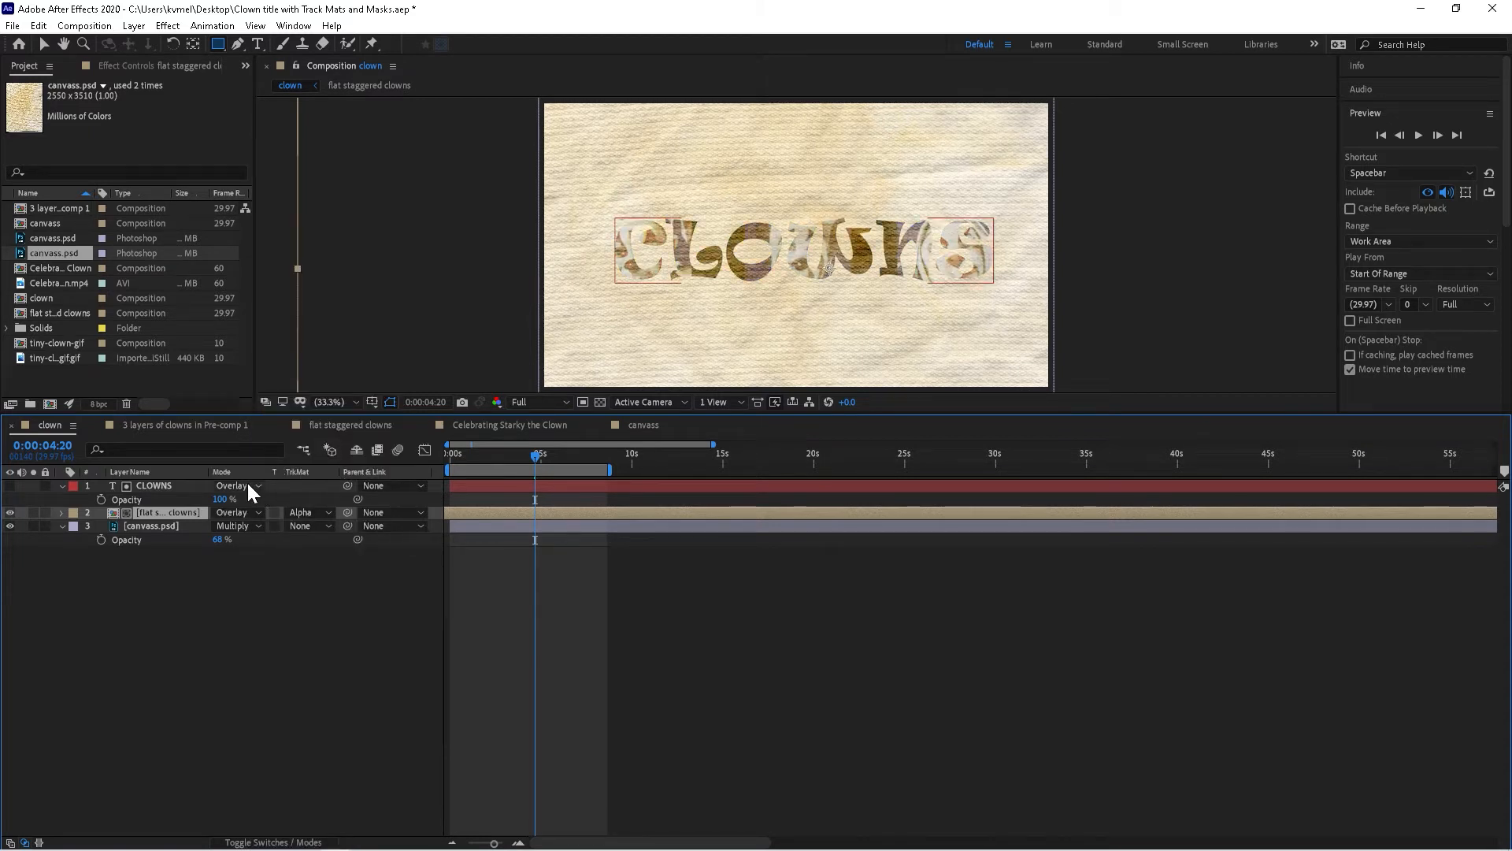
Step: Cycle the flat staggered clowns layer's blending mode through the whole list, settle on Vivid Light, and play a preview of the composition
{"action": "left_click", "coordinate": [182, 486]}
{"action": "left_click", "coordinate": [255, 514]}
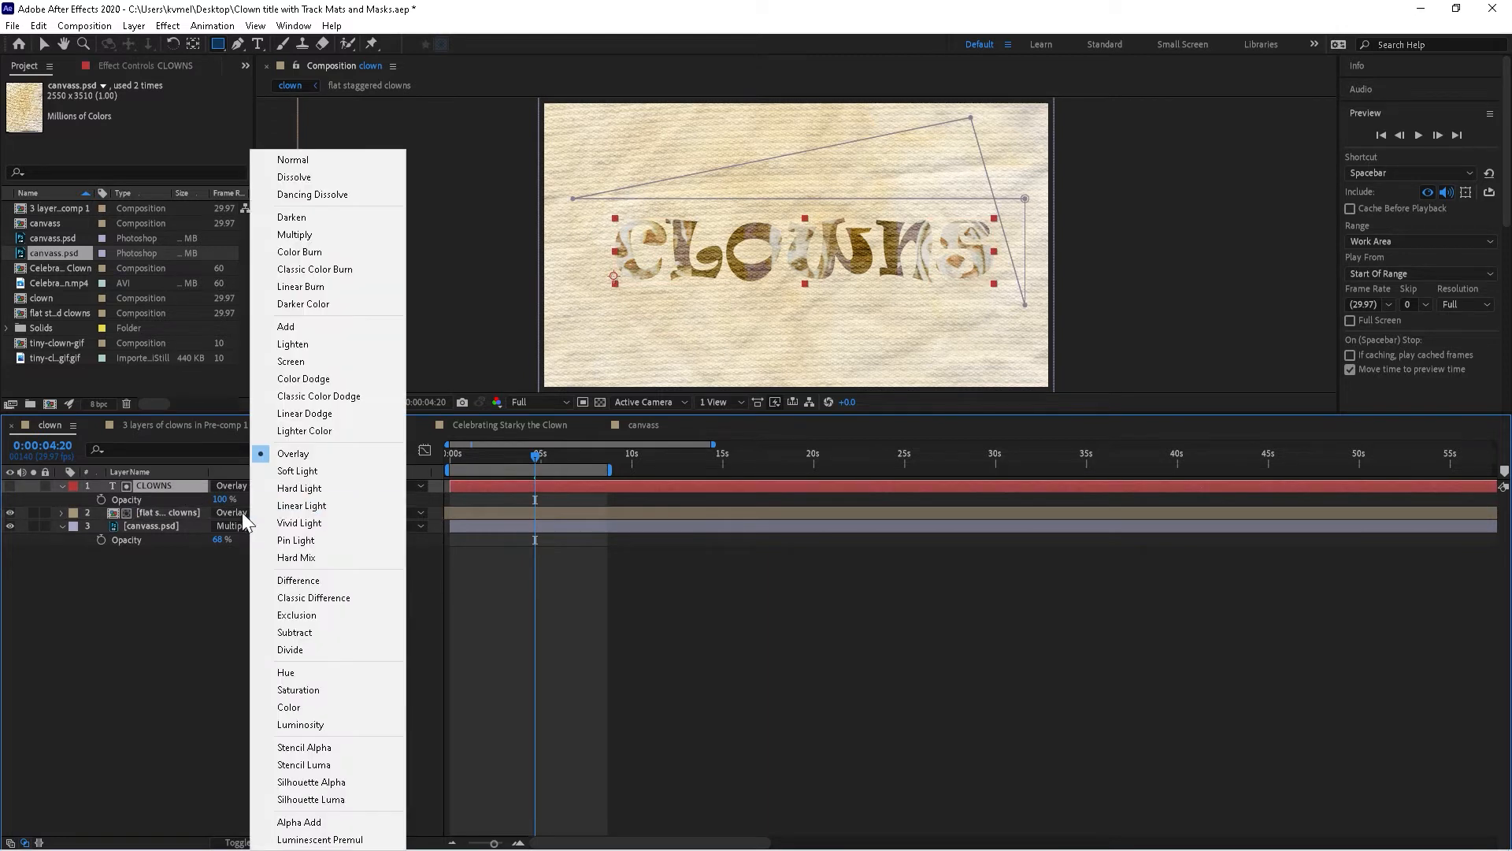
{"action": "left_click", "coordinate": [185, 509]}
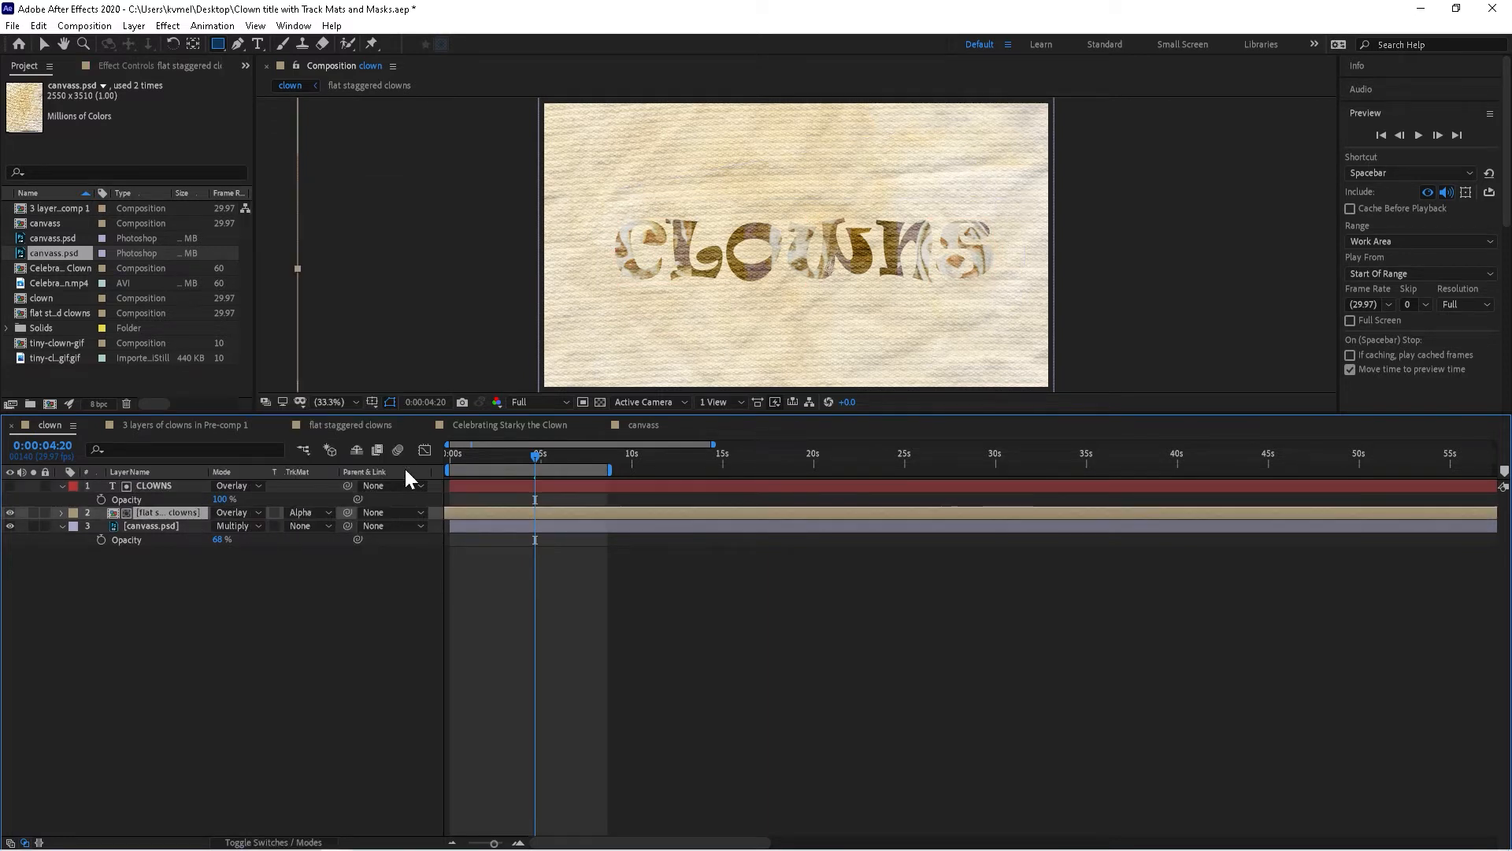
{"action": "key", "text": "shift+equal"}
{"action": "key", "text": "shift+equal"}
{"action": "key", "text": "shift+equal"}
{"action": "key", "text": "shift+equal"}
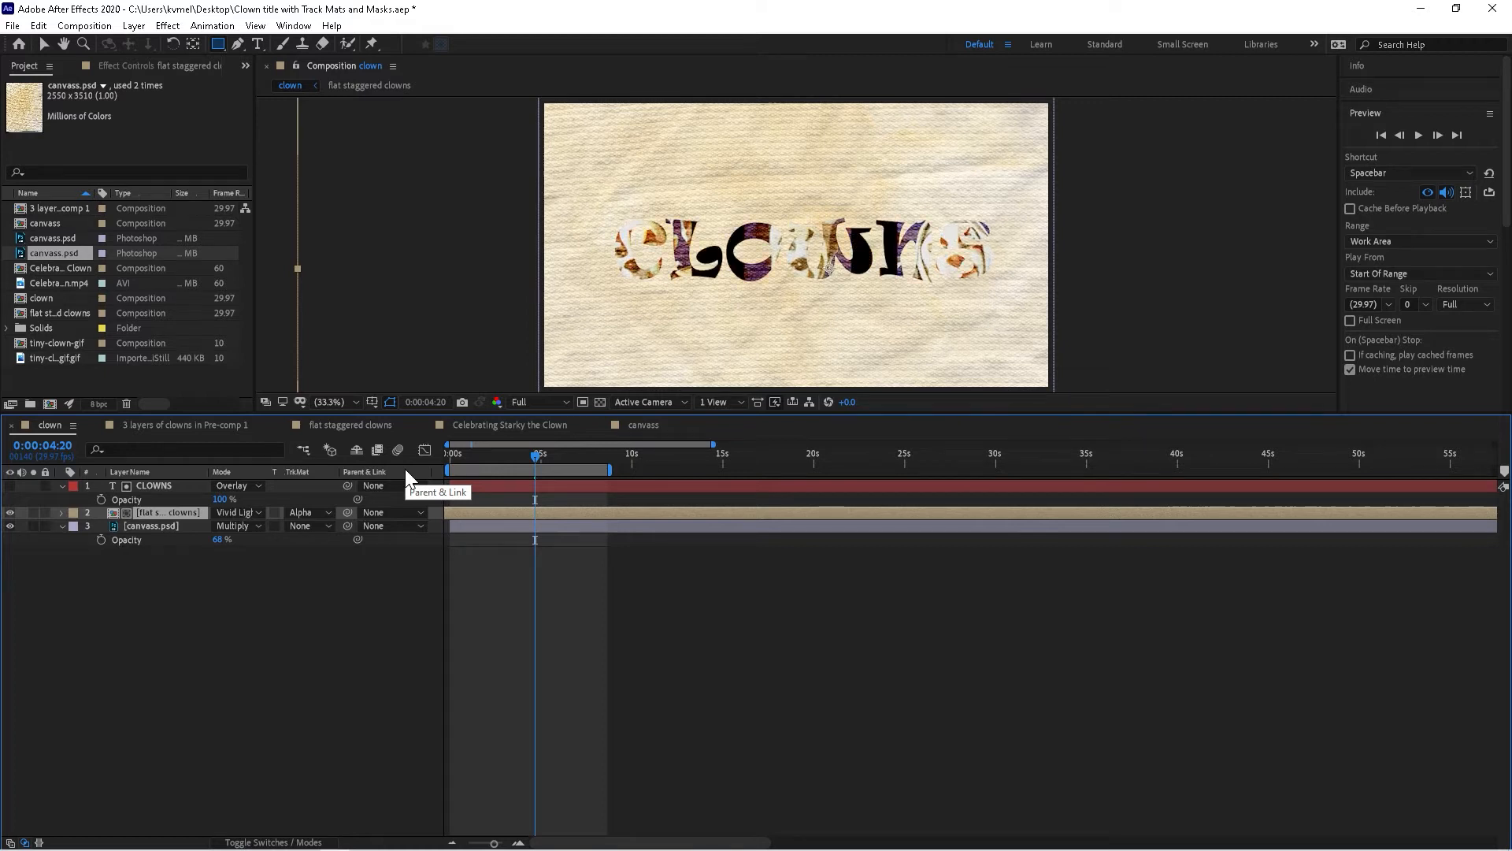
{"action": "key", "text": "shift+equal"}
{"action": "key", "text": "shift+equal"}
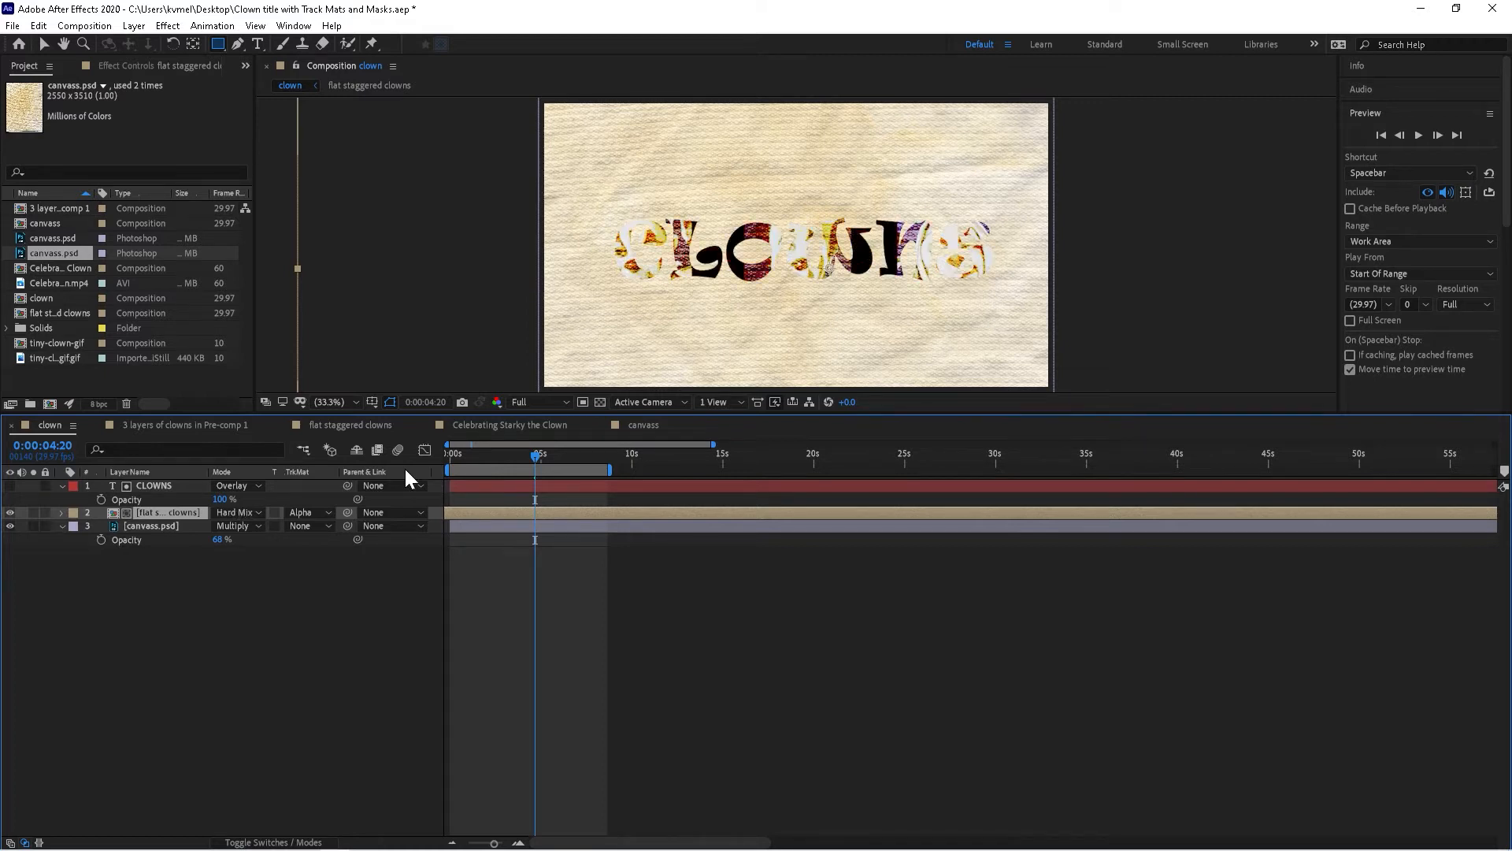
{"action": "key", "text": "shift+equal"}
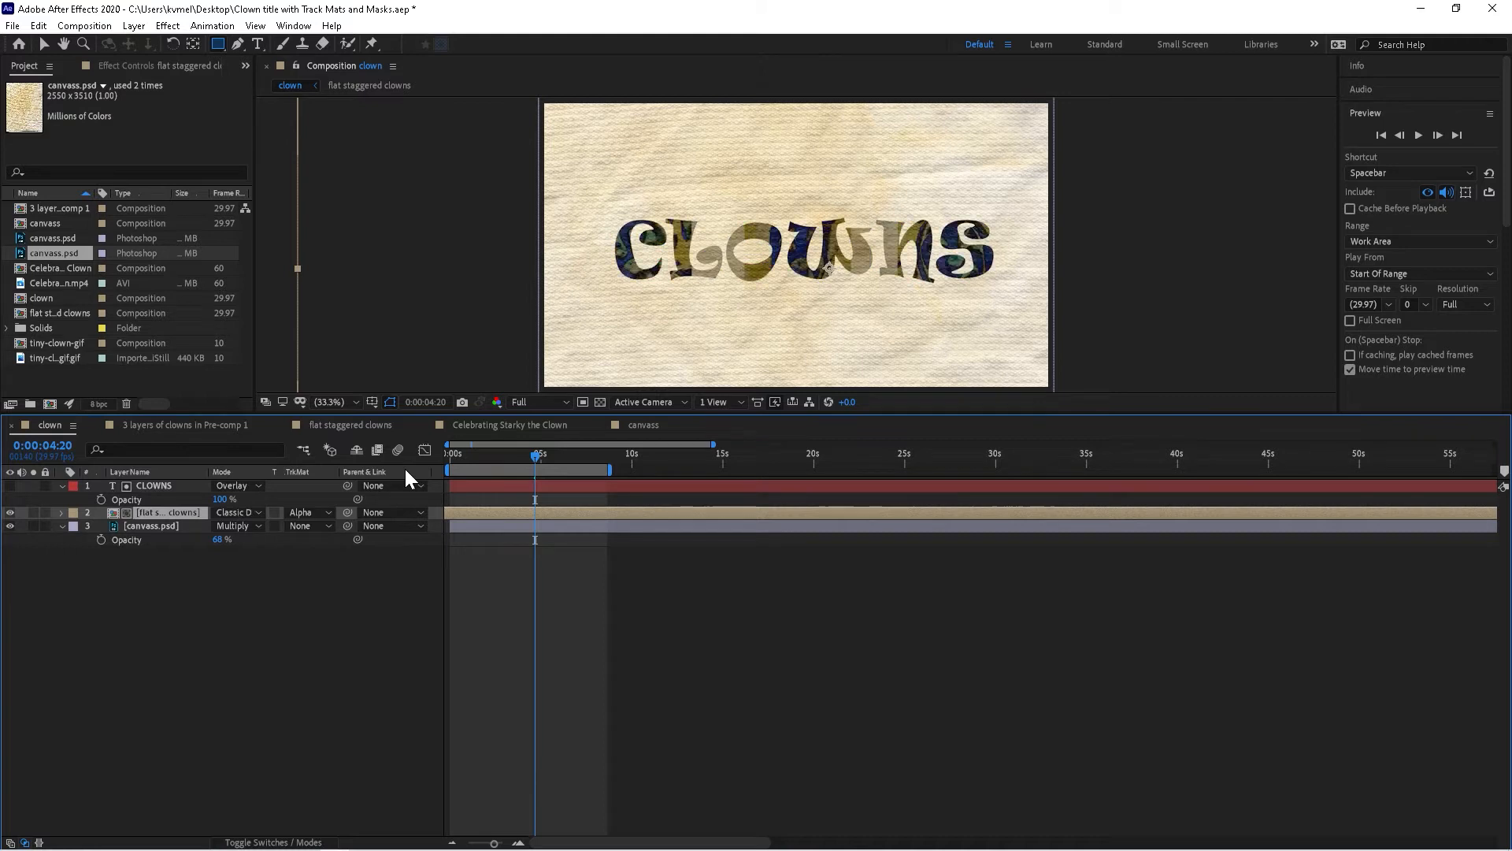
{"action": "key", "text": "shift+equal"}
{"action": "key", "text": "shift+equal"}
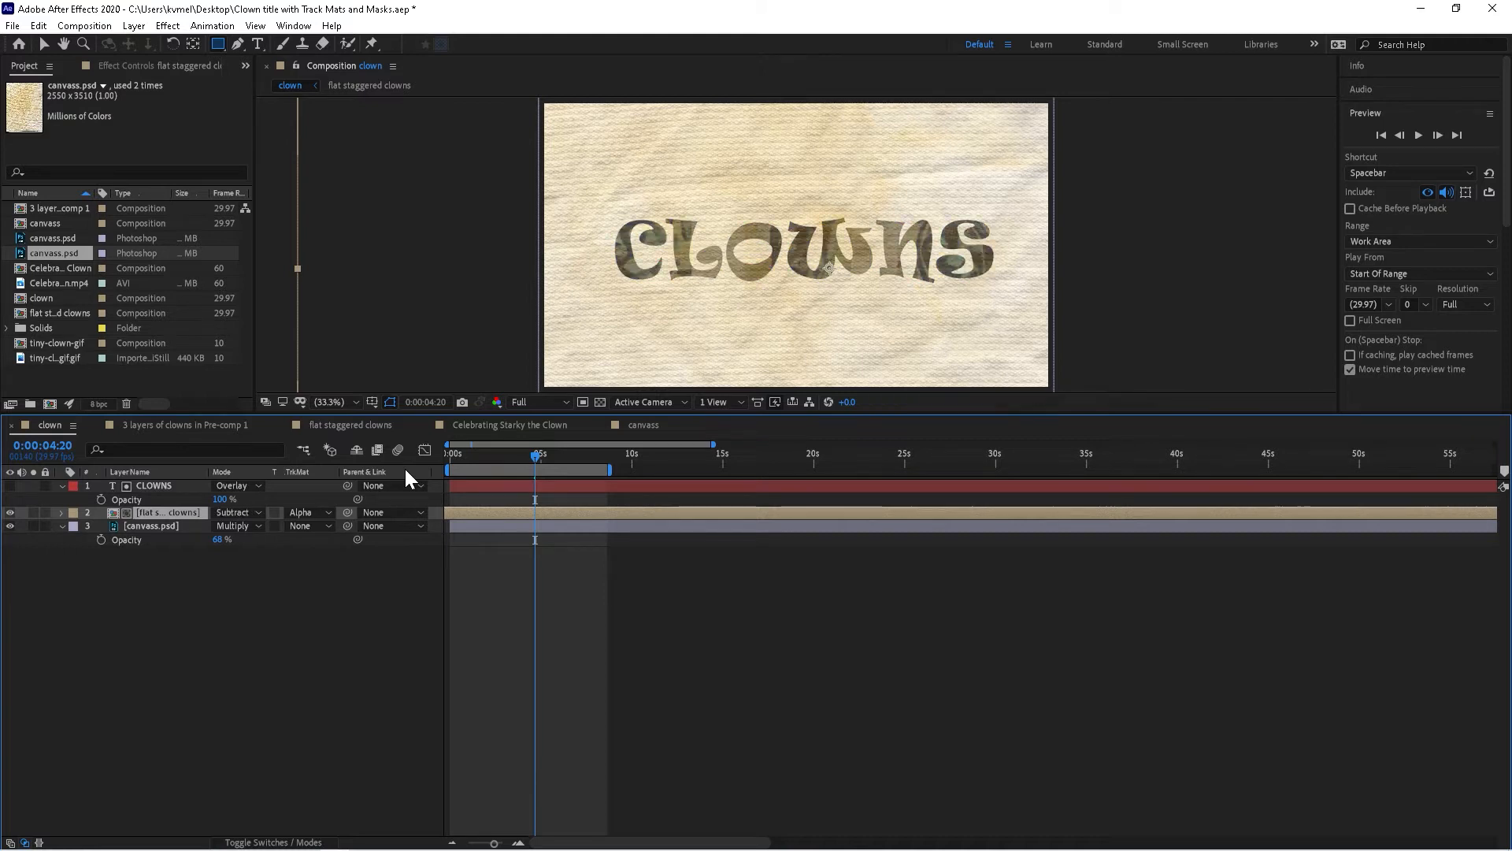
{"action": "key", "text": "shift+equal"}
{"action": "key", "text": "shift+equal"}
{"action": "key", "text": "shift+equal"}
{"action": "key", "text": "shift+equal"}
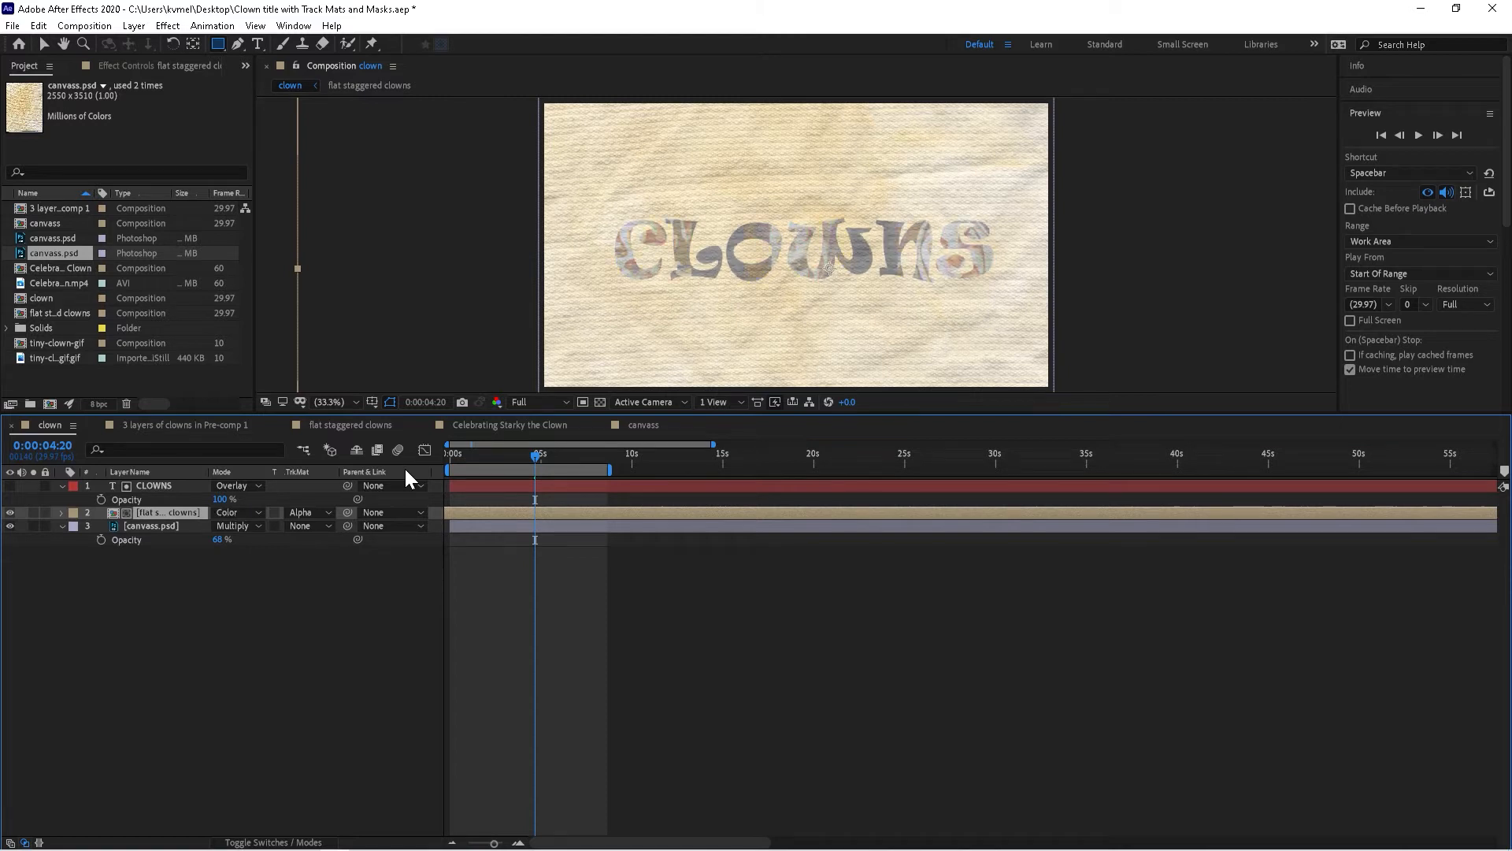
{"action": "key", "text": "shift+equal"}
{"action": "key", "text": "shift+equal"}
{"action": "key", "text": "shift+equal"}
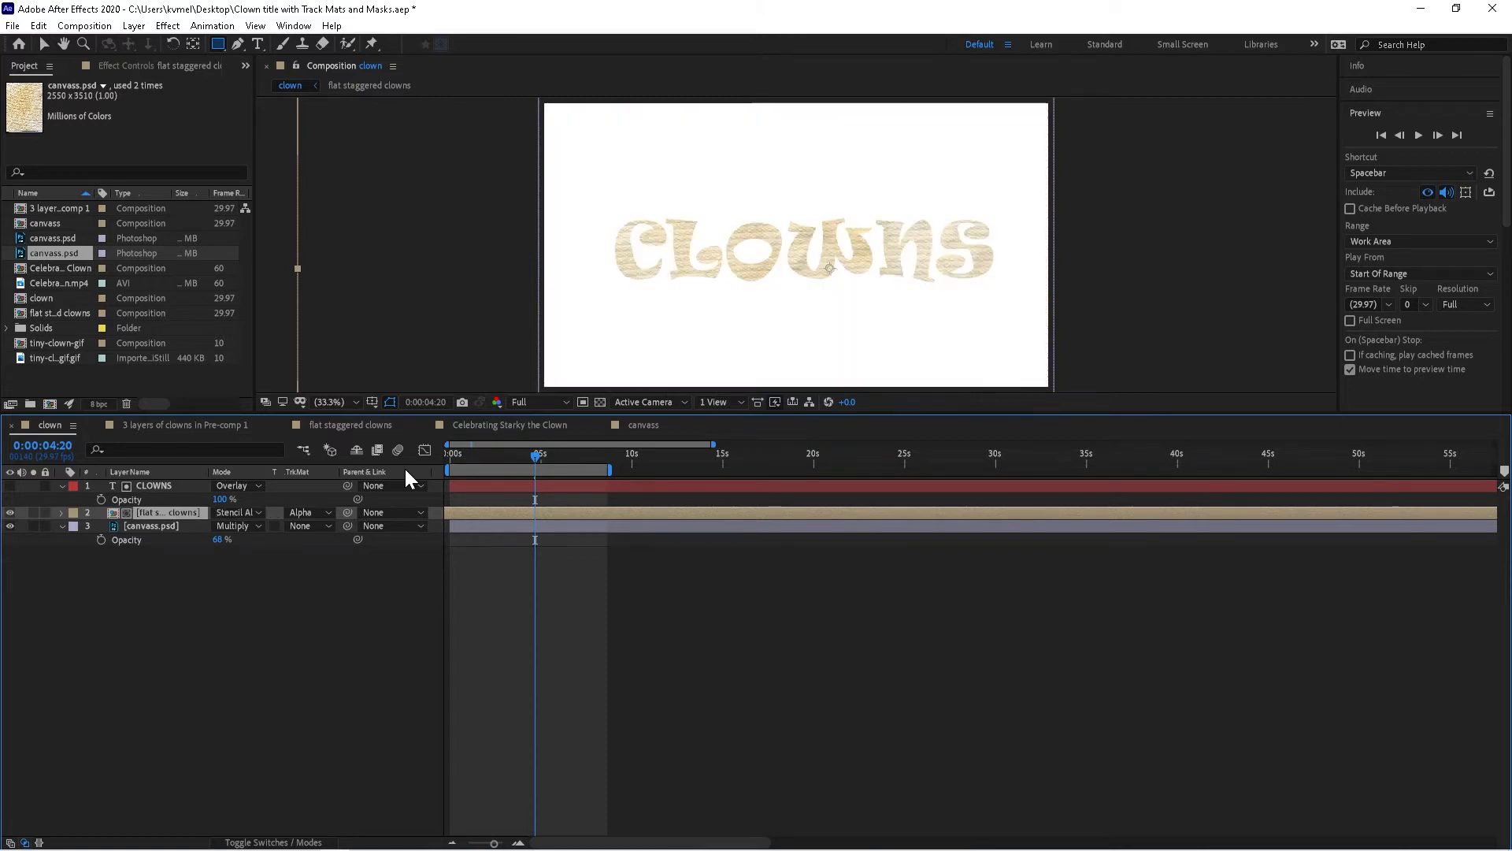
{"action": "key", "text": "shift+equal"}
{"action": "key", "text": "shift+equal"}
{"action": "key", "text": "shift+equal"}
{"action": "key", "text": "shift+equal"}
{"action": "key", "text": "shift+equal"}
{"action": "key", "text": "shift+equal"}
{"action": "key", "text": "shift+equal"}
{"action": "key", "text": "shift+equal"}
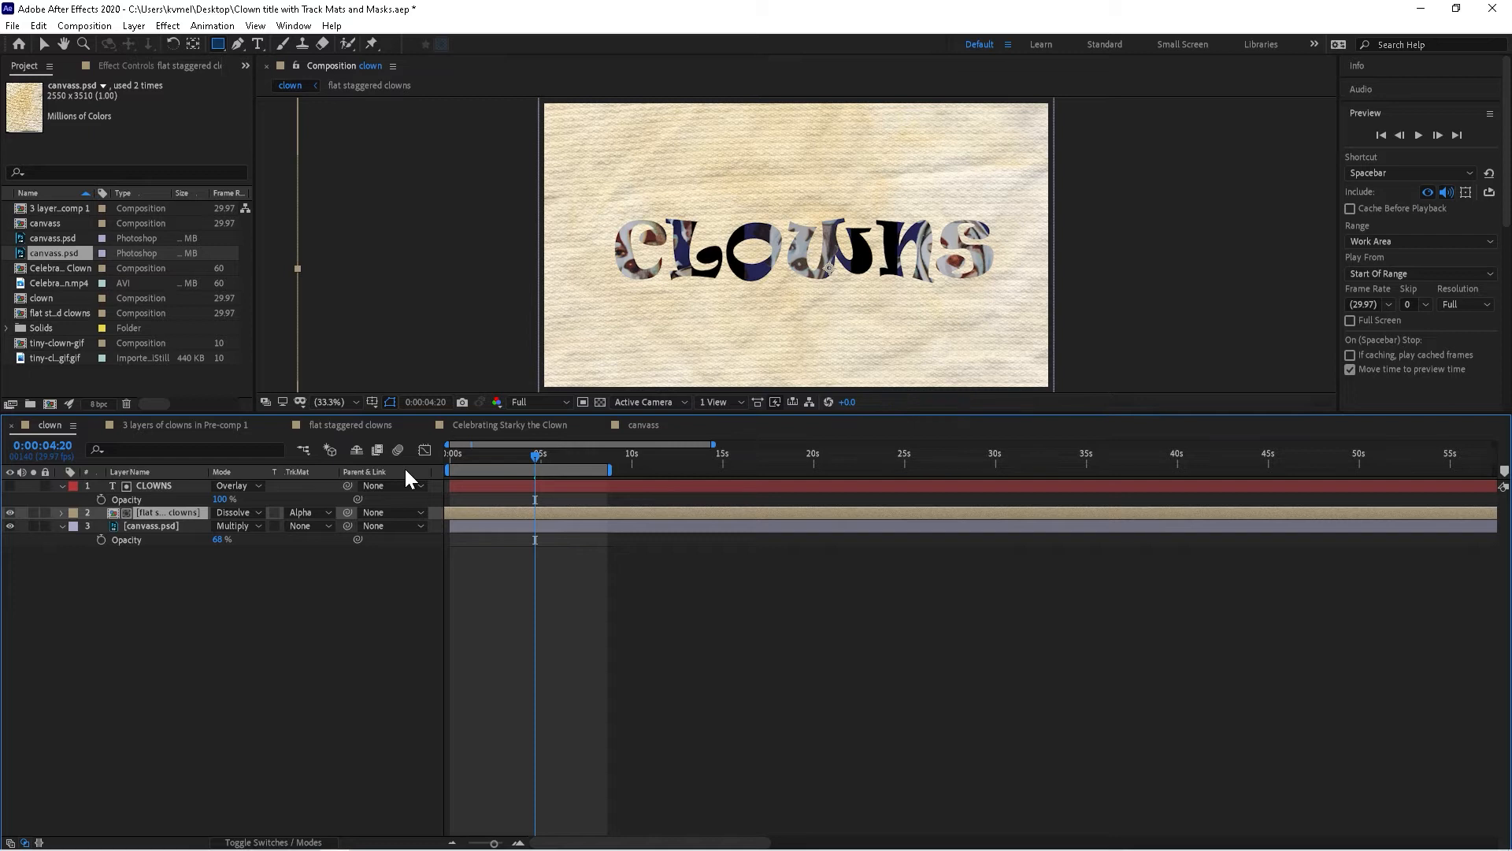
{"action": "key", "text": "shift+equal"}
{"action": "key", "text": "shift+equal"}
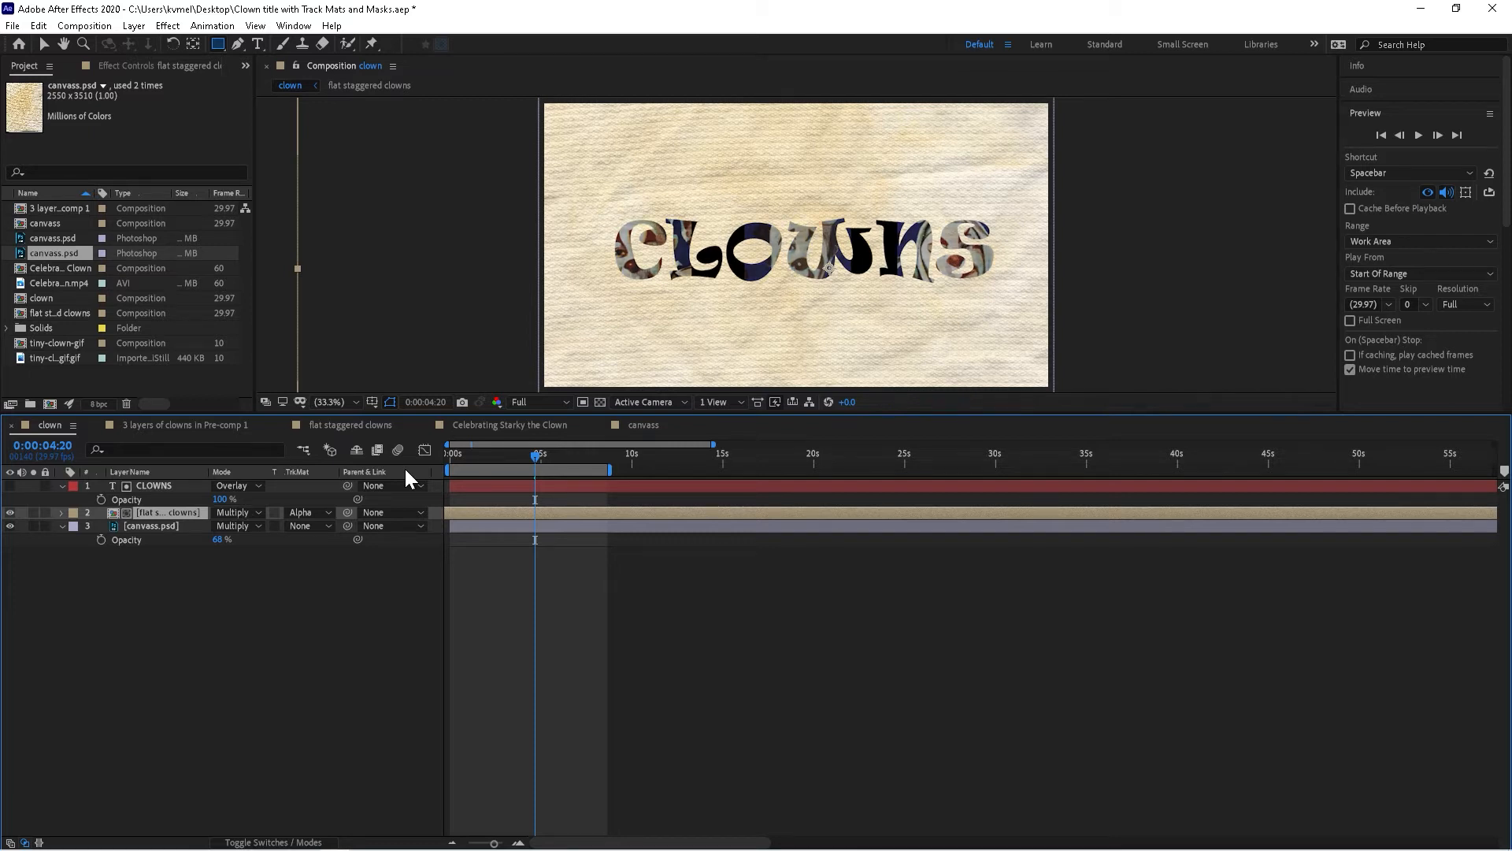
{"action": "key", "text": "shift+equal"}
{"action": "key", "text": "shift+equal"}
{"action": "key", "text": "shift+equal"}
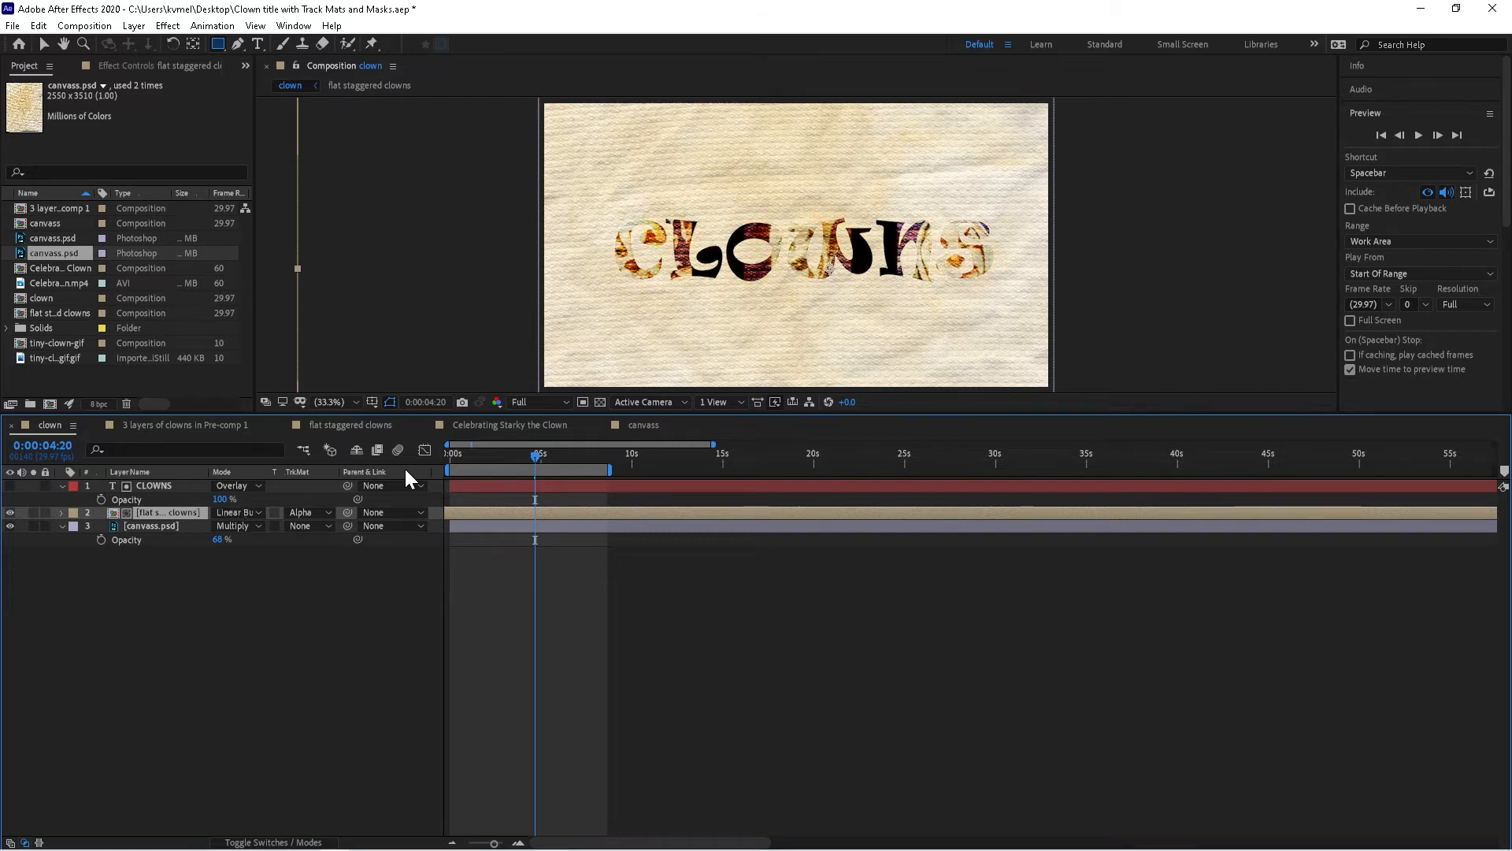
{"action": "key", "text": "shift+equal"}
{"action": "key", "text": "shift+equal"}
{"action": "key", "text": "shift+equal"}
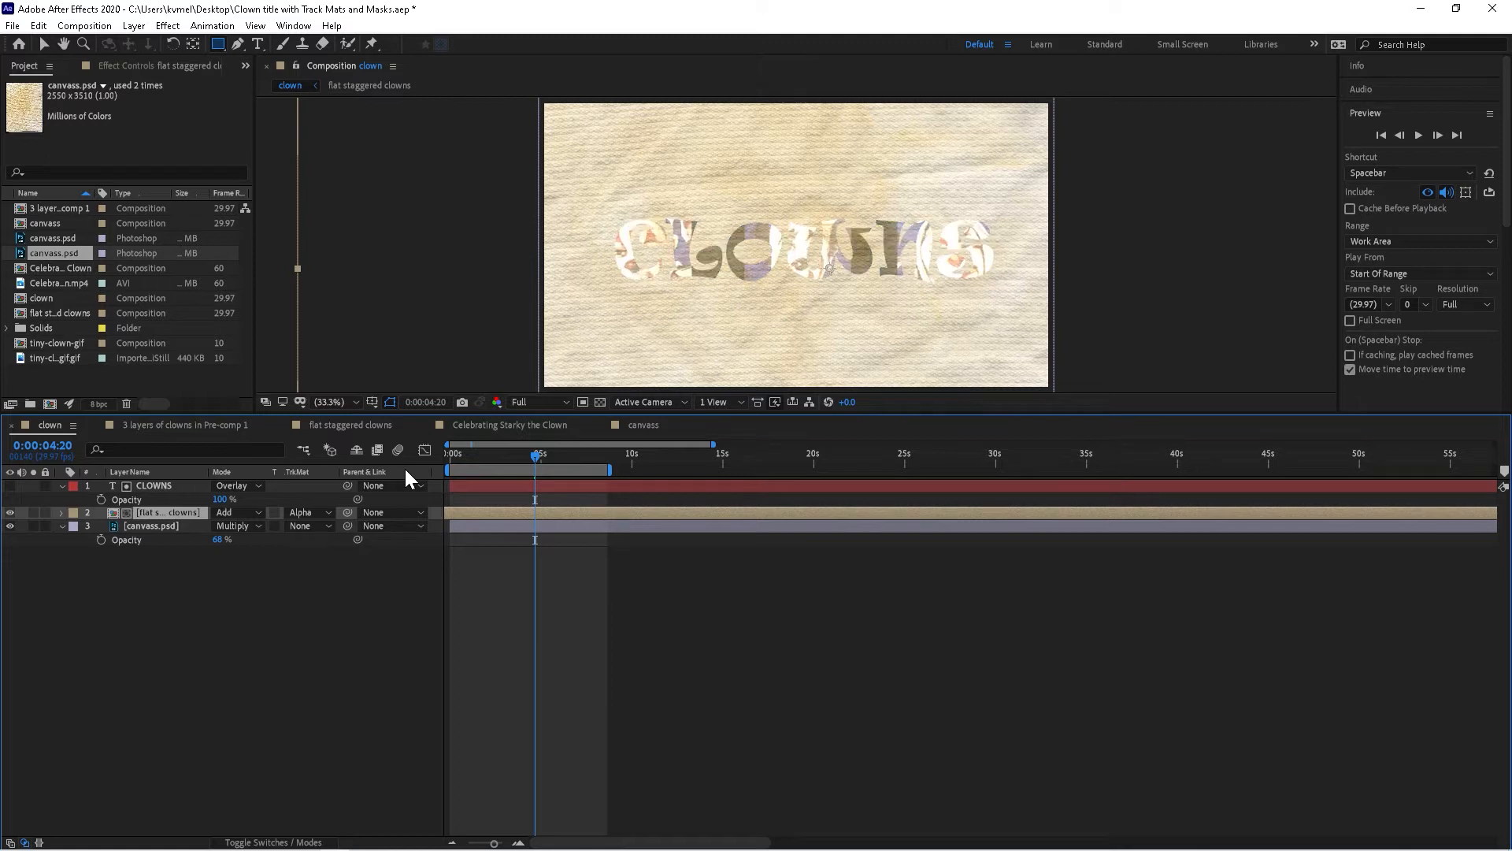
{"action": "key", "text": "shift+equal"}
{"action": "key", "text": "shift+equal"}
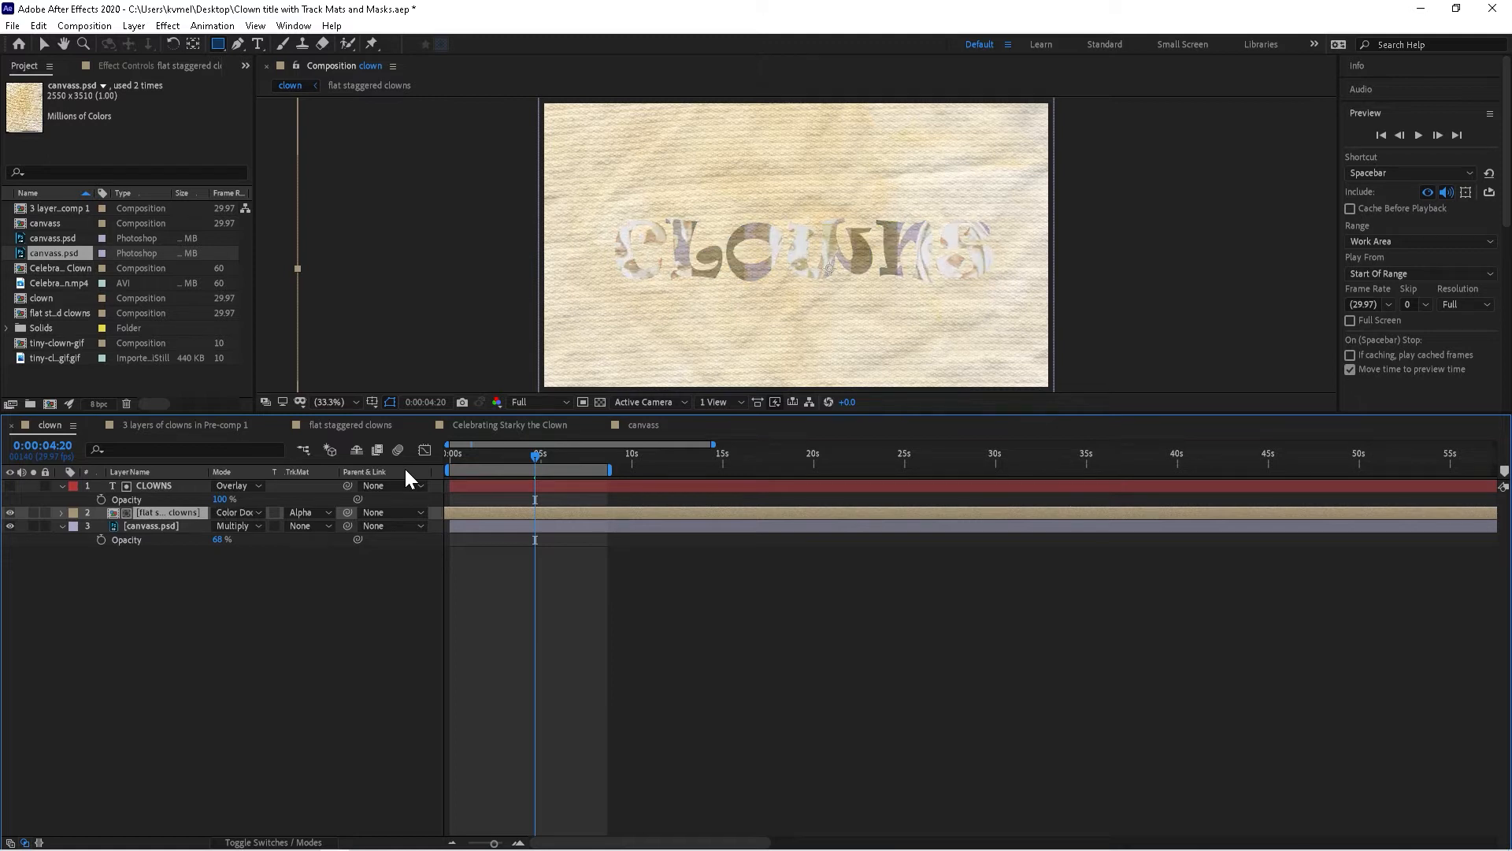
{"action": "key", "text": "shift+equal"}
{"action": "key", "text": "shift+equal"}
{"action": "key", "text": "shift+equal"}
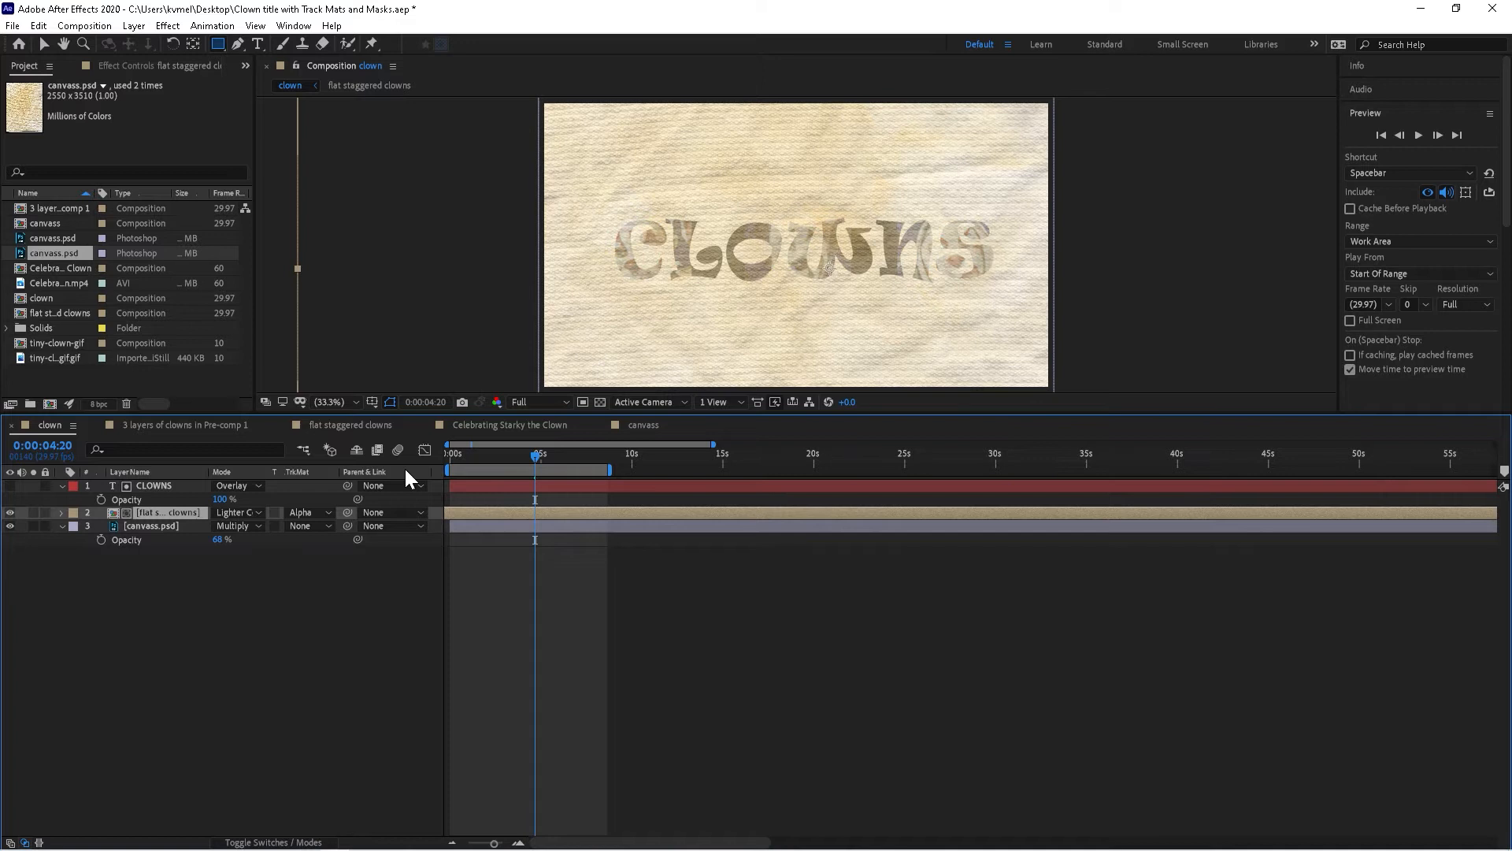
{"action": "key", "text": "shift+equal"}
{"action": "key", "text": "shift+equal"}
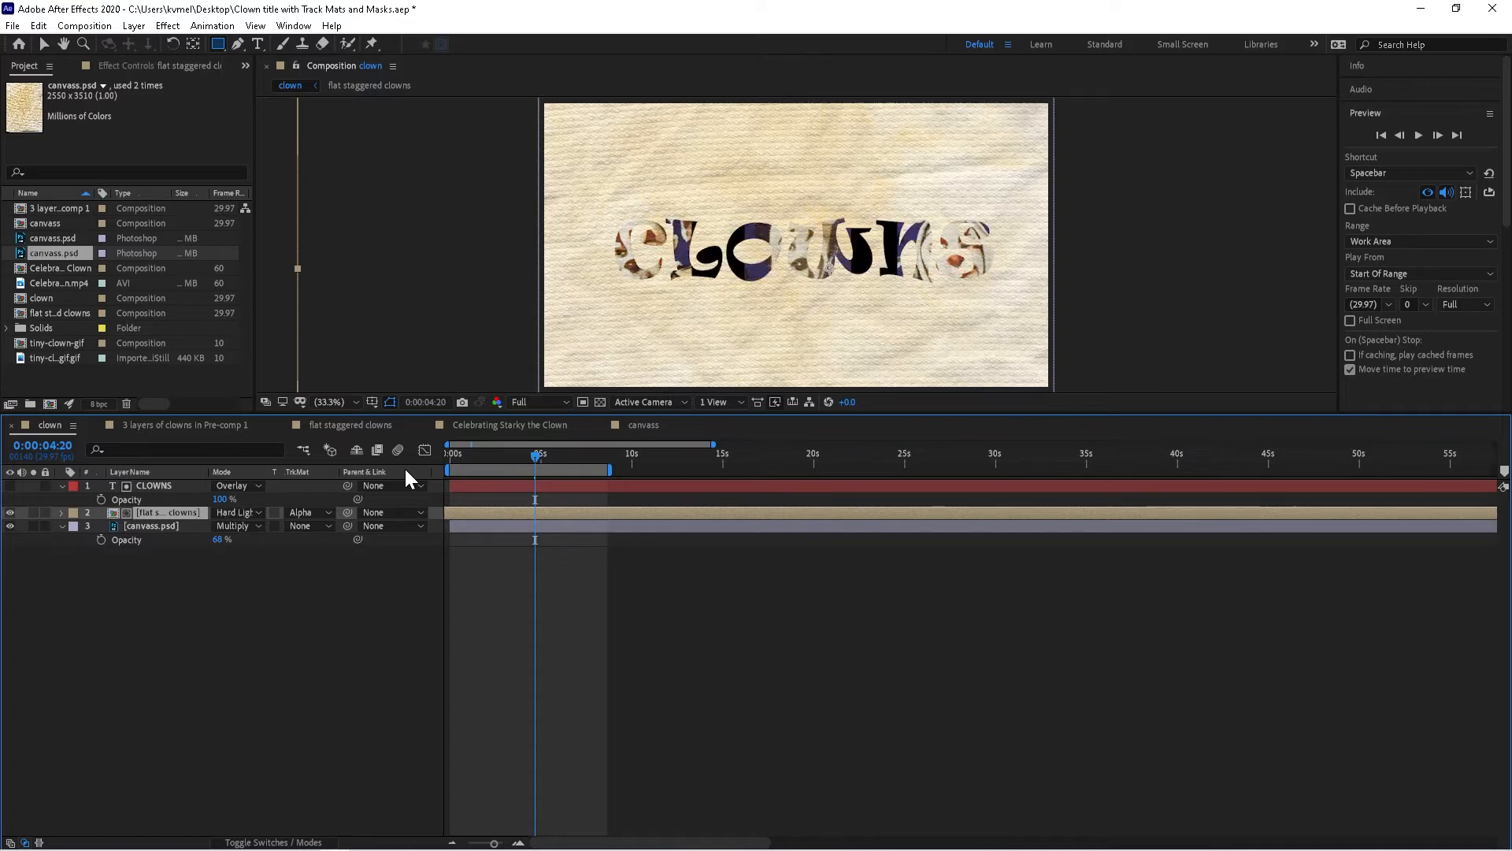
{"action": "key", "text": "shift+equal"}
{"action": "key", "text": "shift+equal"}
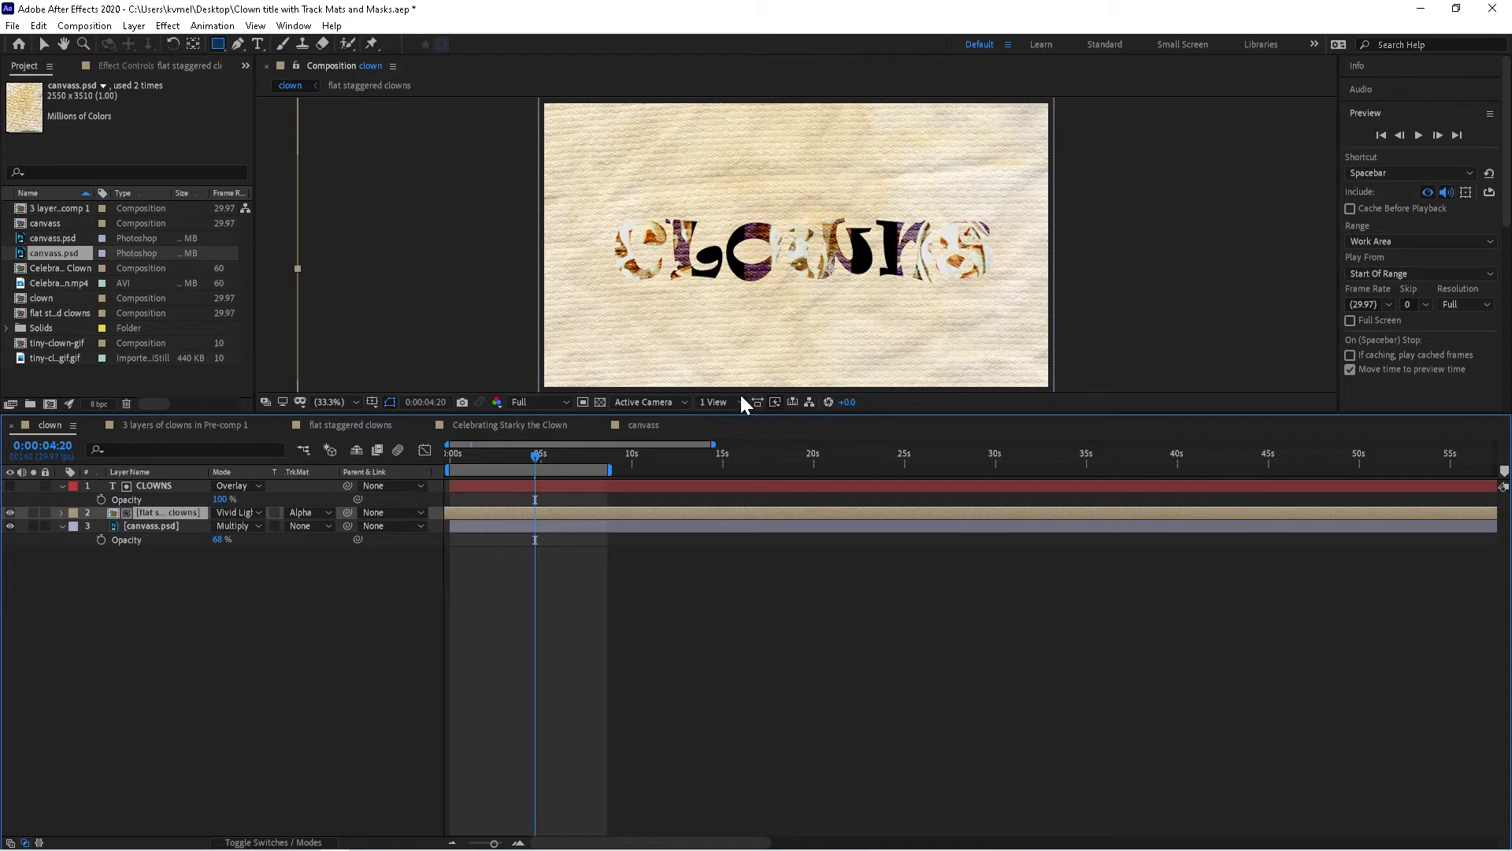
{"action": "left_click", "coordinate": [1421, 132]}
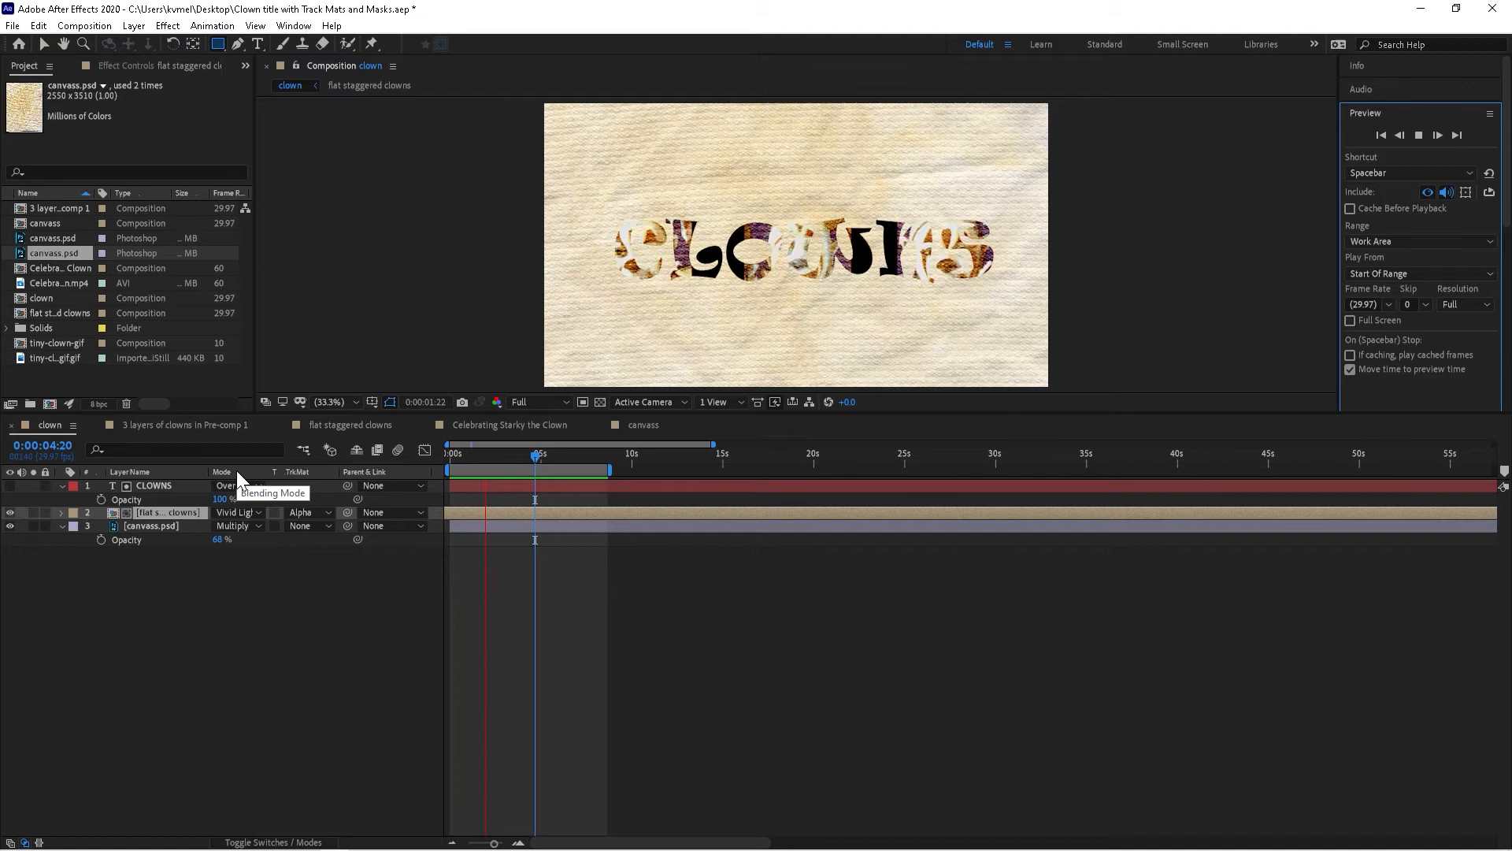
Step: Stop the preview, deselect all layers and set the shape fill colour to dark red
{"action": "key", "text": "space"}
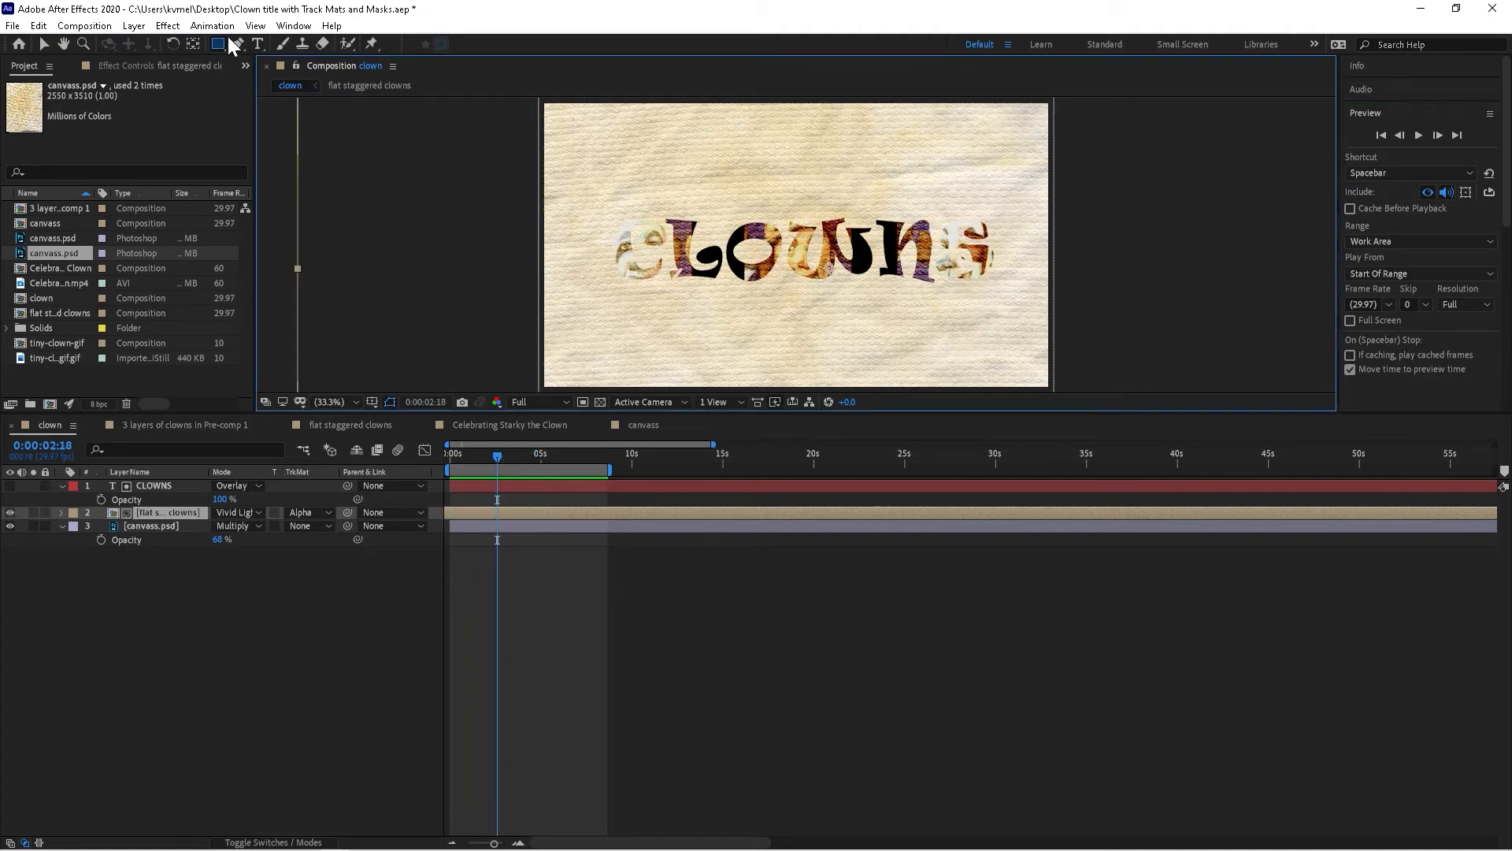
{"action": "left_click", "coordinate": [220, 42]}
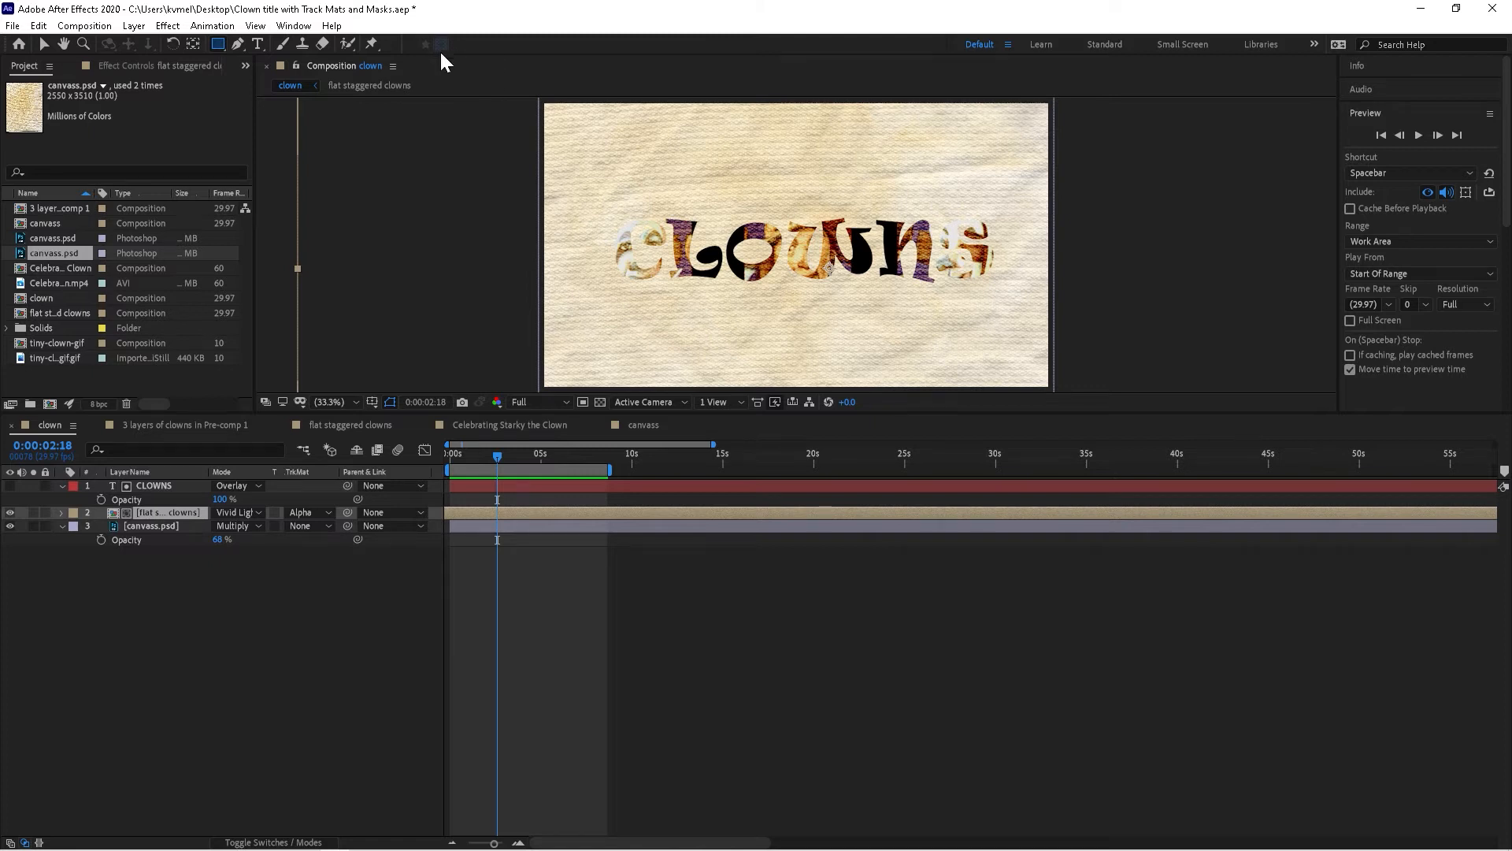
{"action": "left_click", "coordinate": [143, 570]}
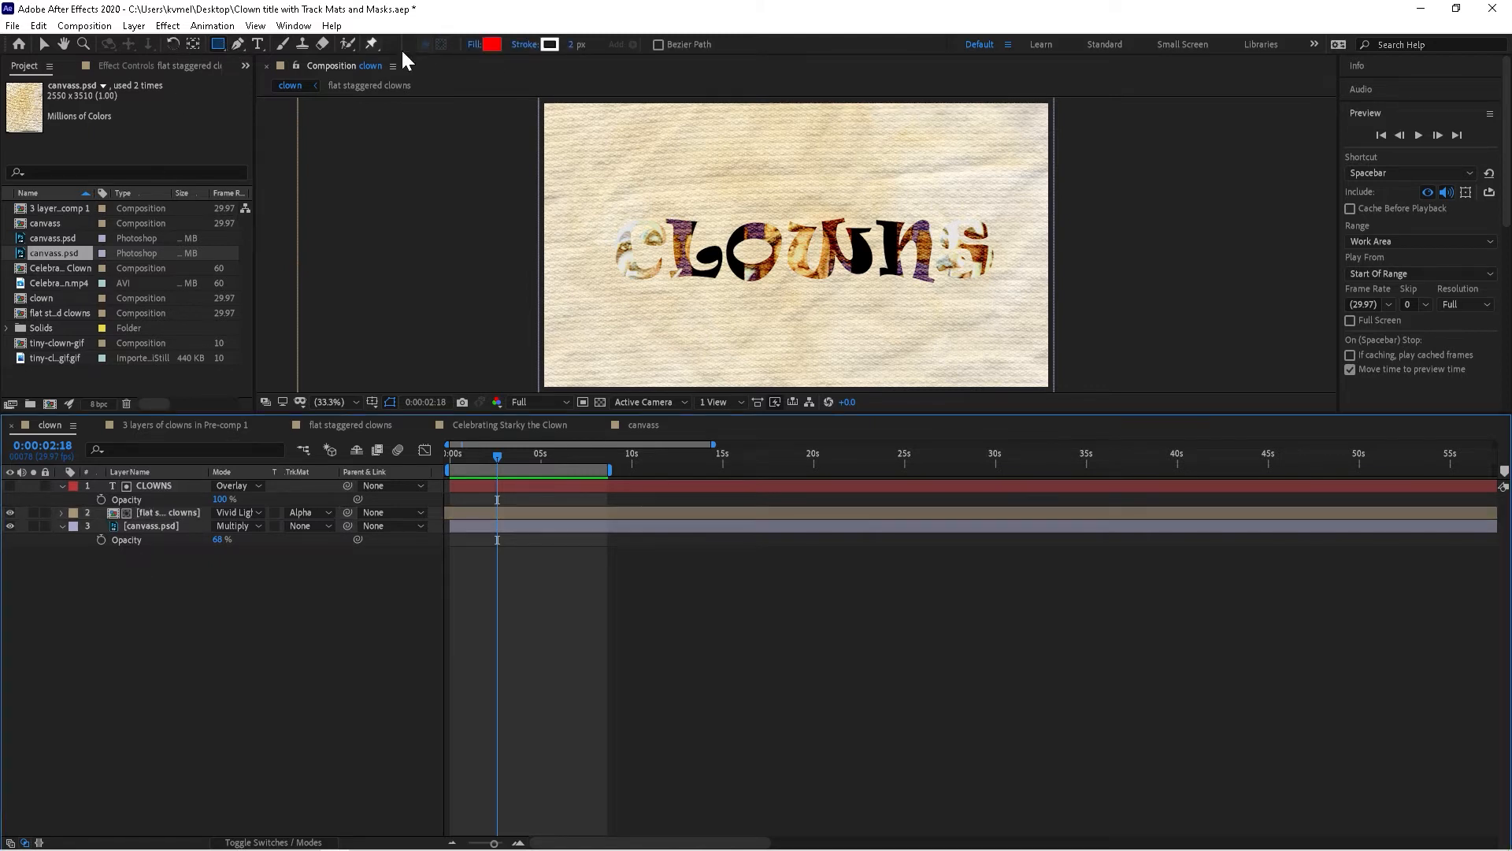
{"action": "left_click", "coordinate": [489, 43]}
{"action": "left_click_drag", "start_coordinate": [1223, 419], "coordinate": [1227, 498]}
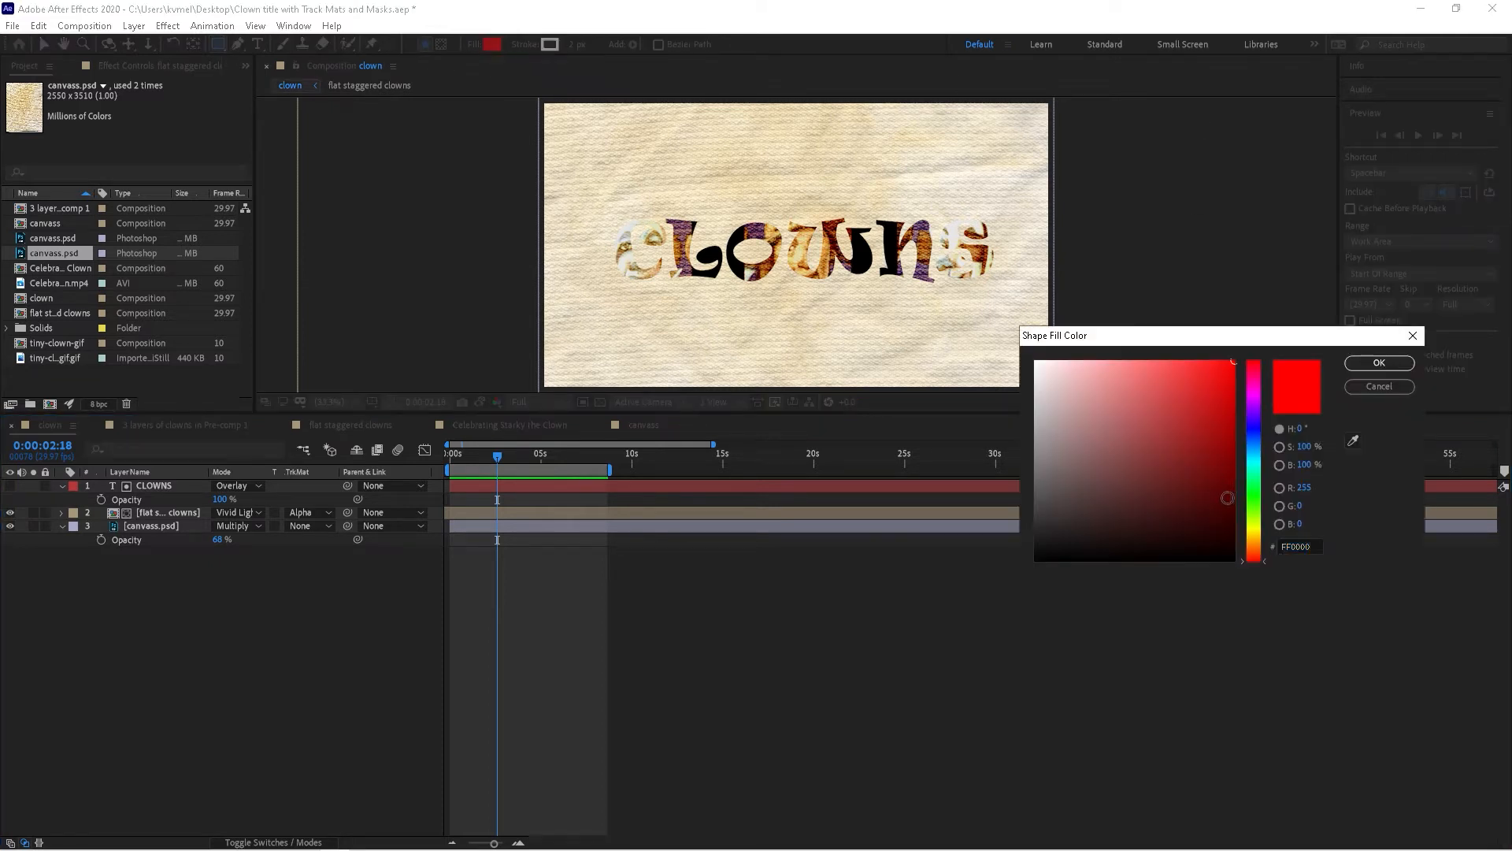
{"action": "left_click", "coordinate": [1365, 362]}
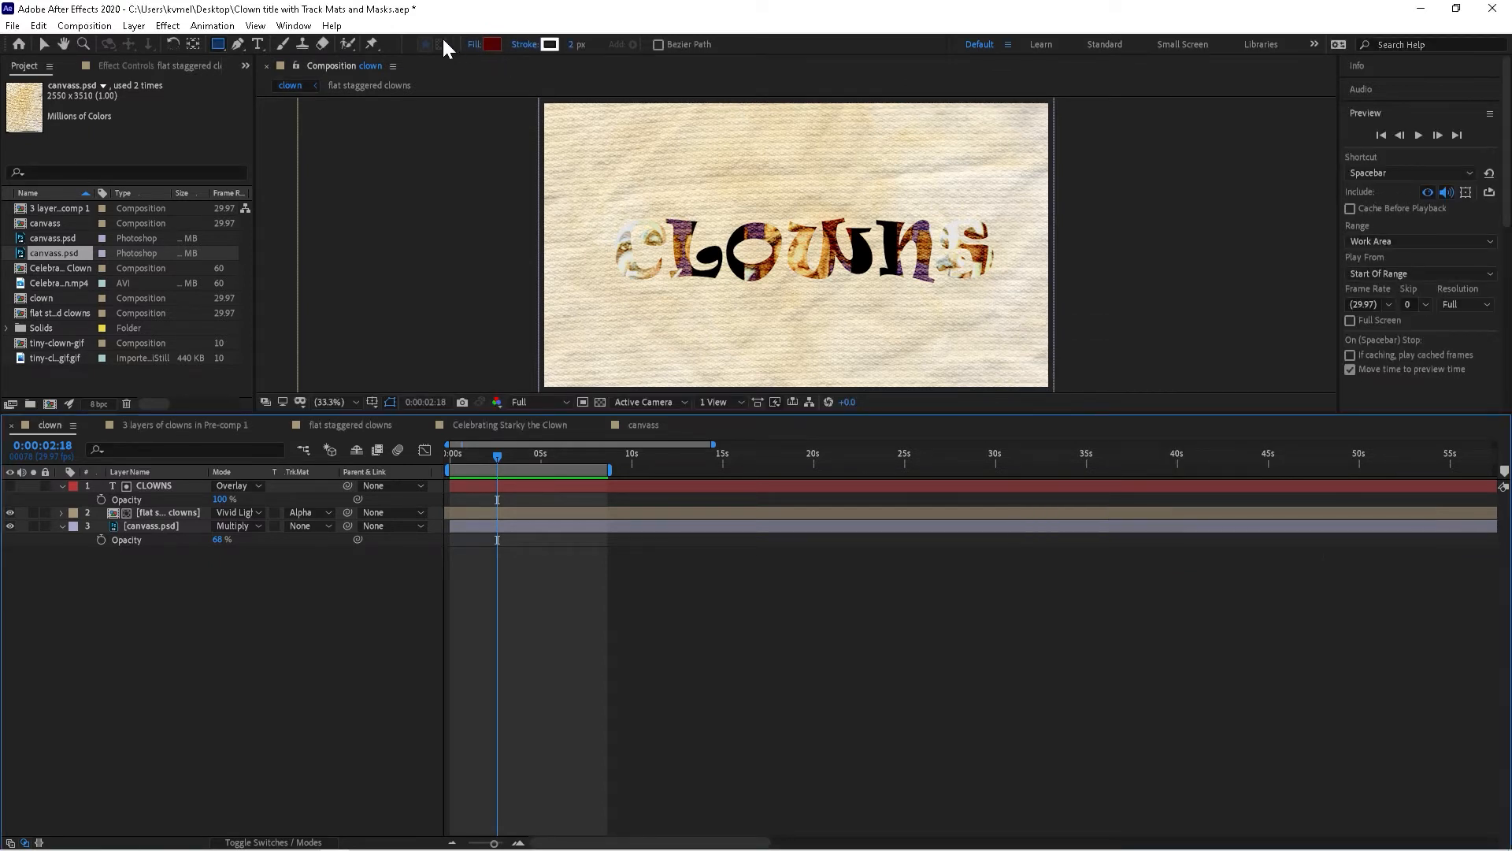
Step: Draw a large dark red star with 18 points in the composition and move it over the first letters of the CLOWNS title
{"action": "left_click", "coordinate": [219, 42]}
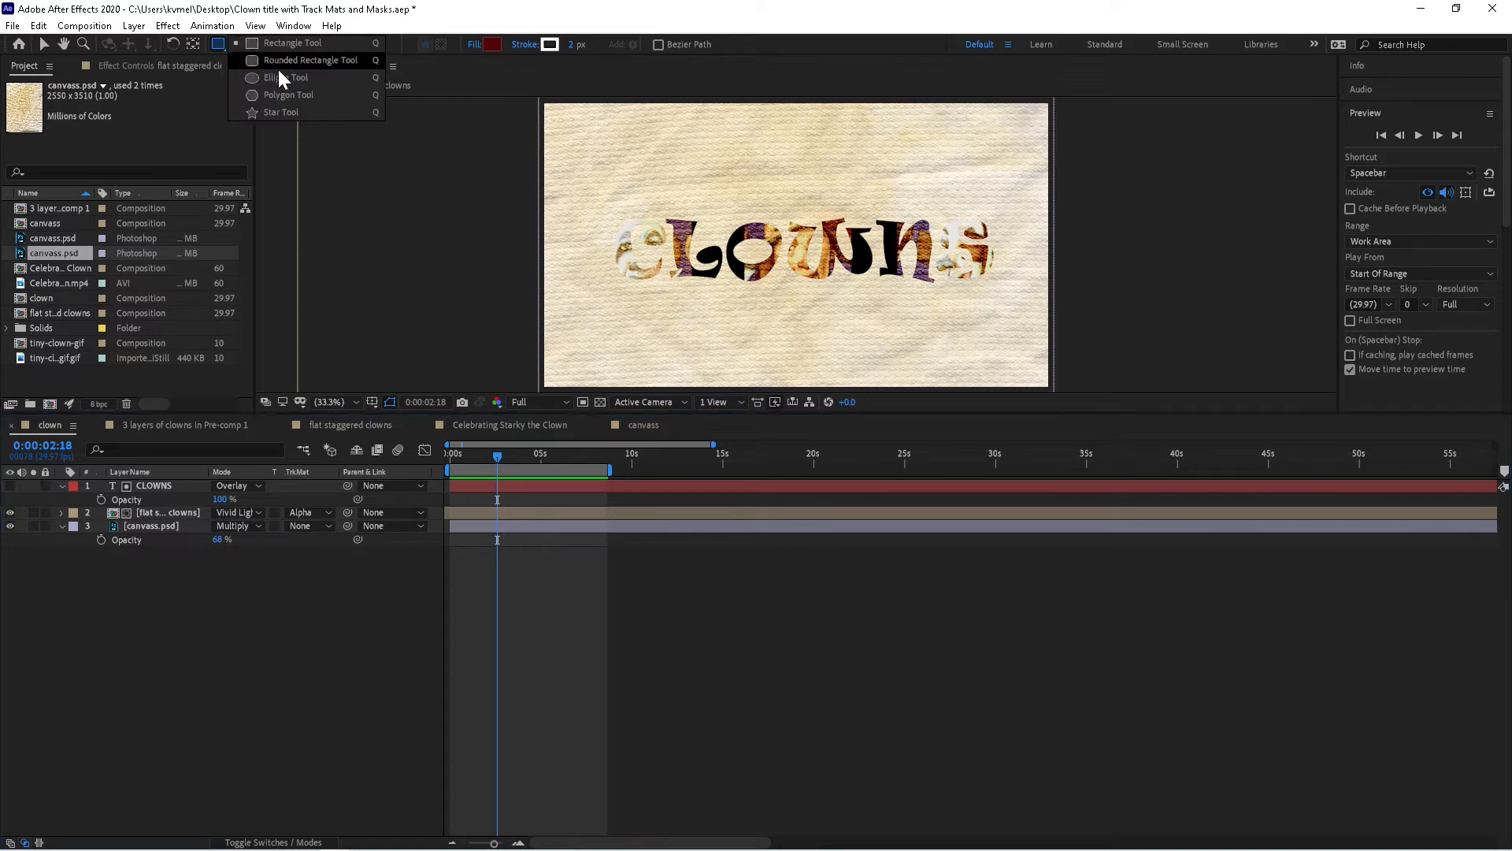
{"action": "left_click", "coordinate": [271, 112]}
{"action": "mouse_move", "coordinate": [735, 146]}
{"action": "left_mouse_down"}
{"action": "mouse_move", "coordinate": [849, 224]}
{"action": "mouse_move", "coordinate": [819, 203]}
{"action": "left_mouse_up"}
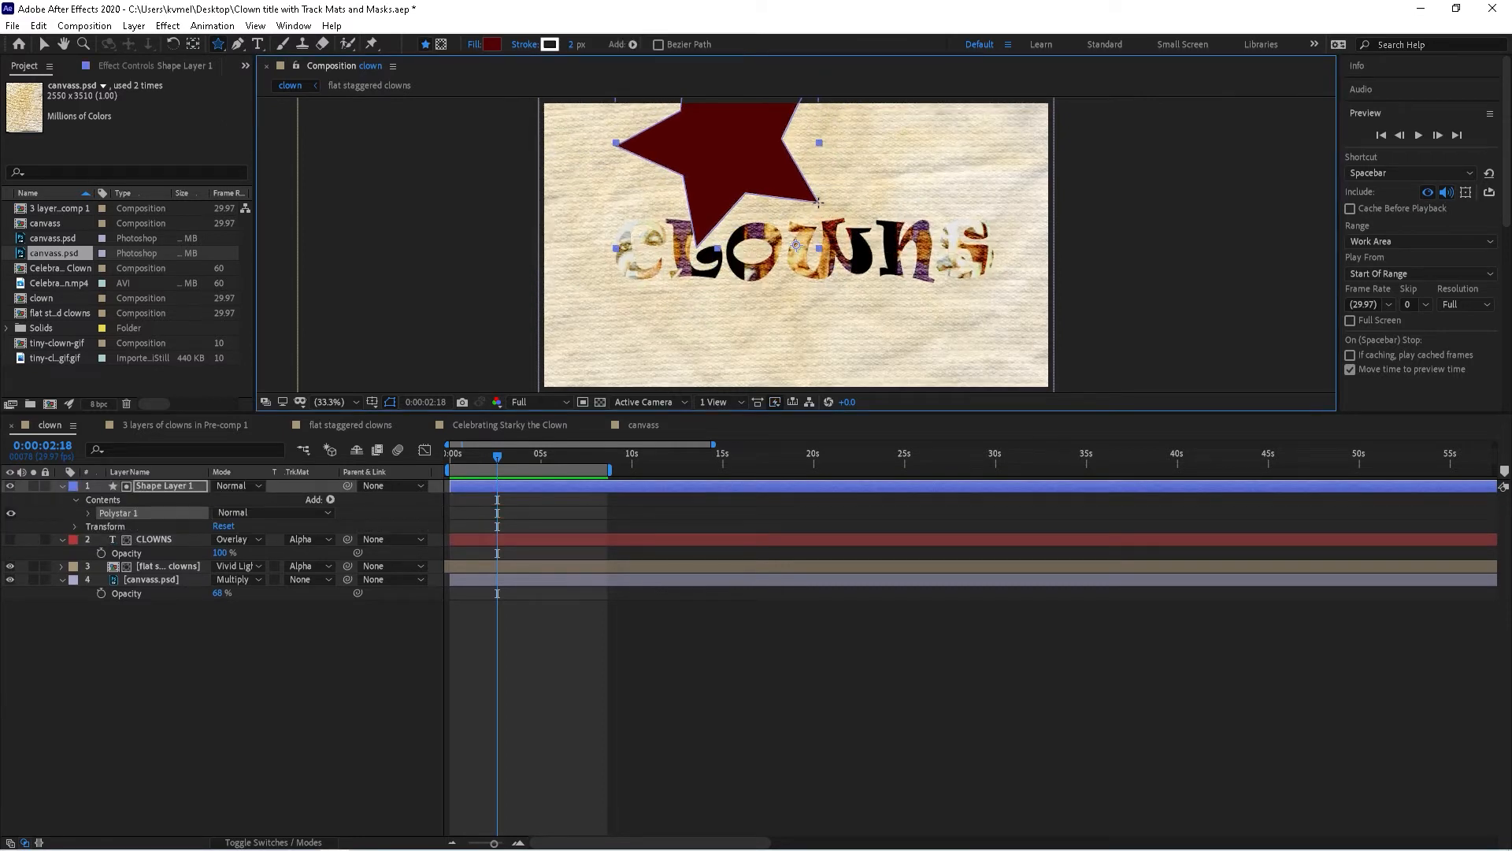
{"action": "key", "text": "Up"}
{"action": "key", "text": "Up"}
{"action": "key", "text": "Up"}
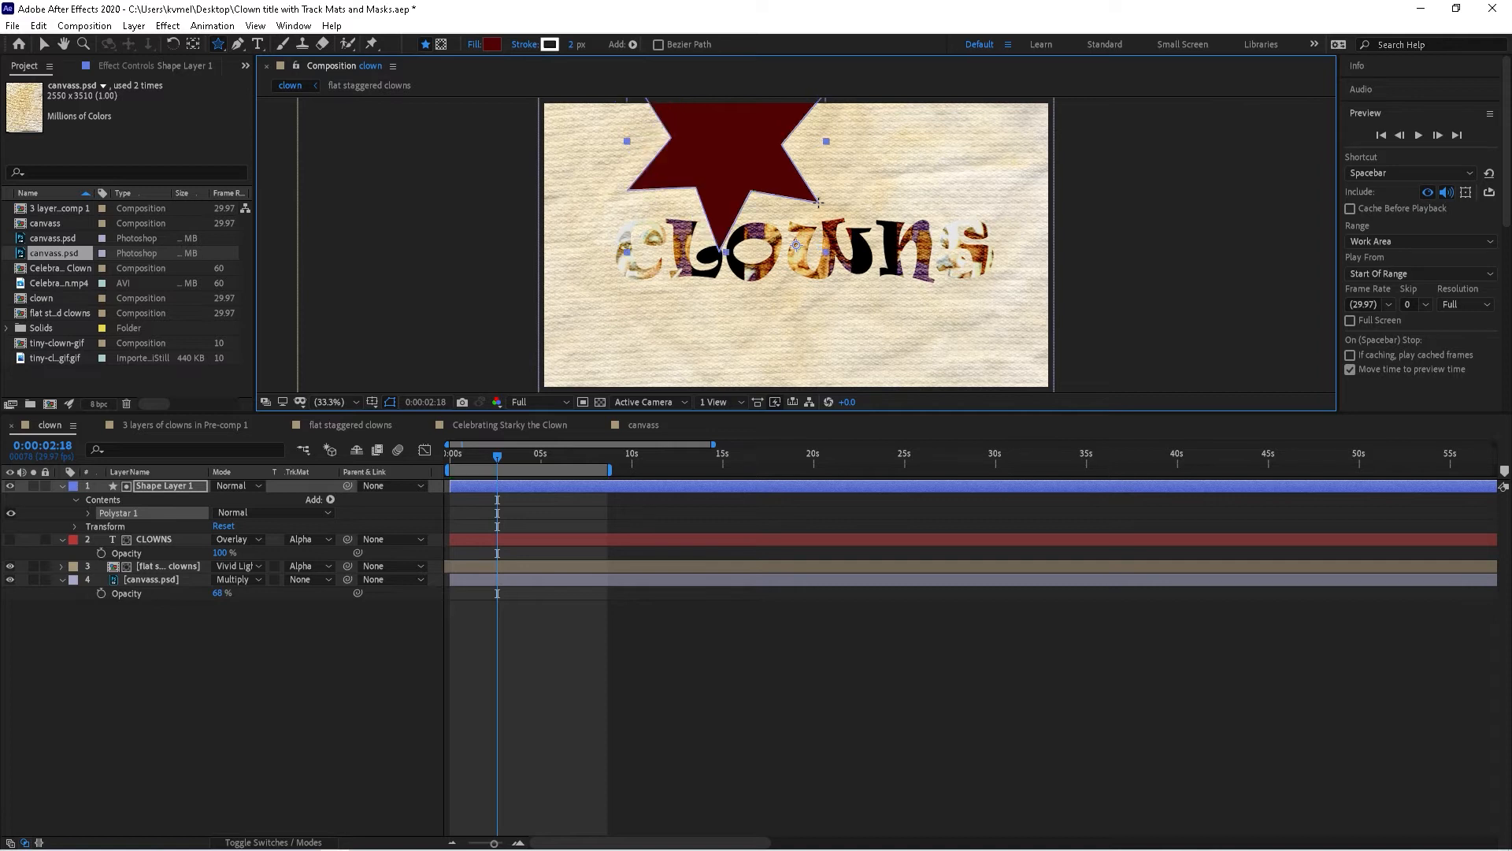
{"action": "key", "text": "Up"}
{"action": "key", "text": "Up"}
{"action": "key", "text": "Up"}
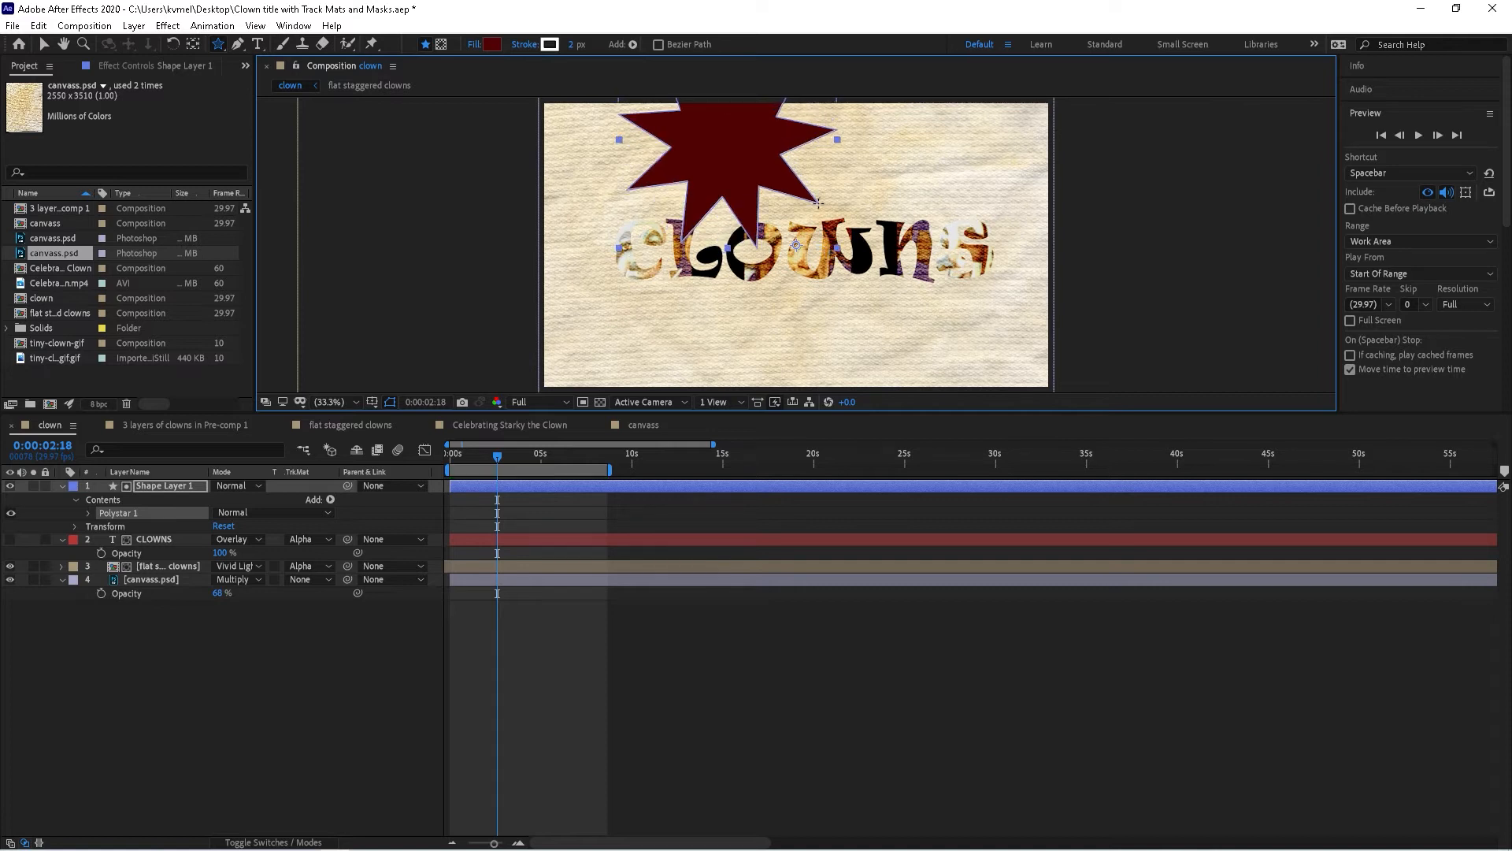
{"action": "key", "text": "Up"}
{"action": "key", "text": "Up"}
{"action": "key", "text": "Up"}
{"action": "key", "text": "Up"}
{"action": "key", "text": "Up"}
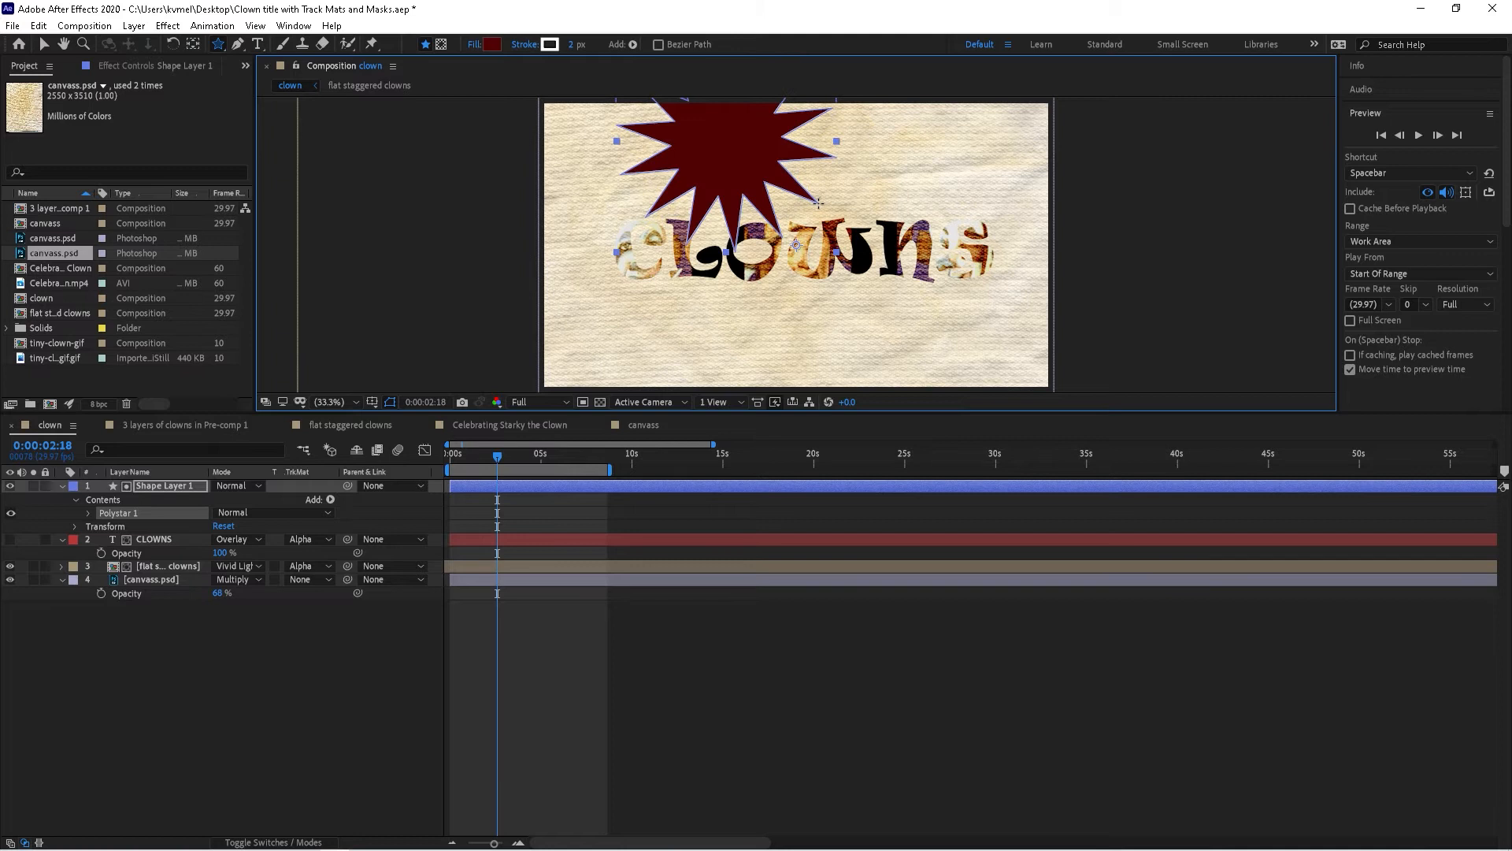
{"action": "key", "text": "Up"}
{"action": "left_click_drag", "start_coordinate": [819, 203], "coordinate": [819, 206]}
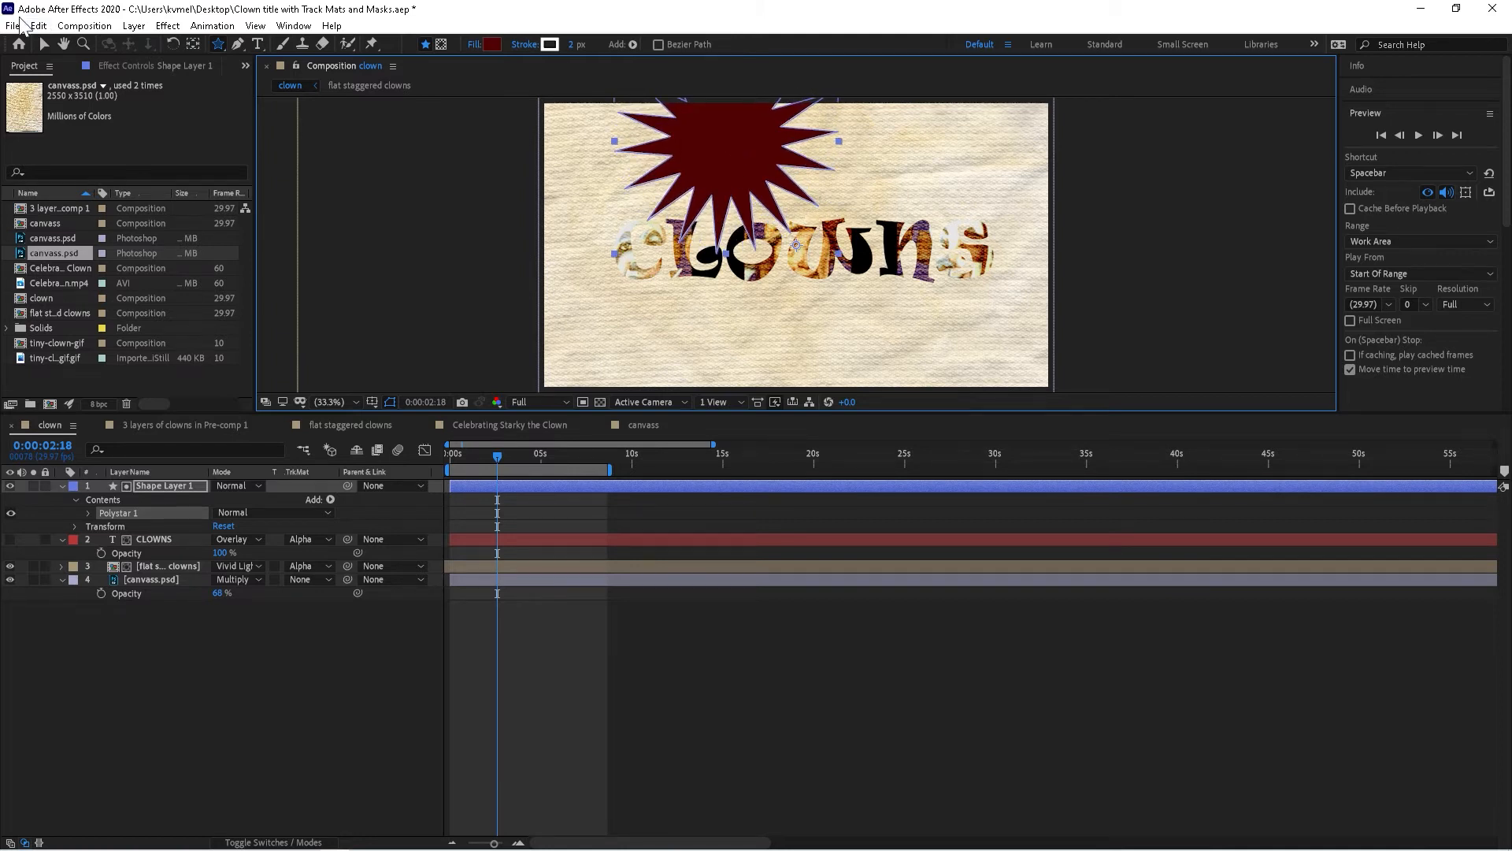
{"action": "left_click", "coordinate": [43, 44]}
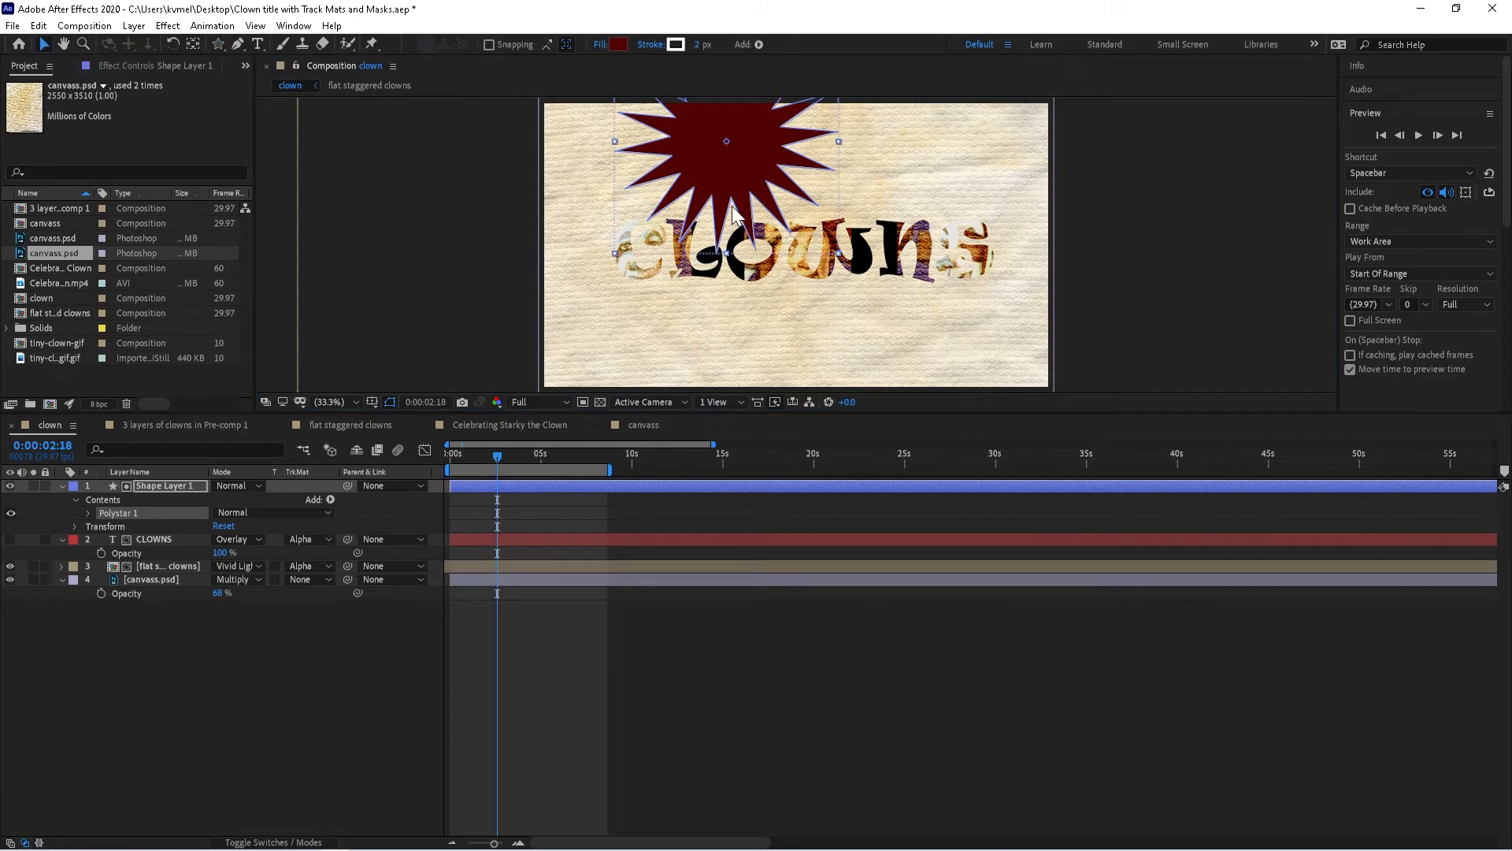
{"action": "left_click_drag", "start_coordinate": [718, 183], "coordinate": [628, 272]}
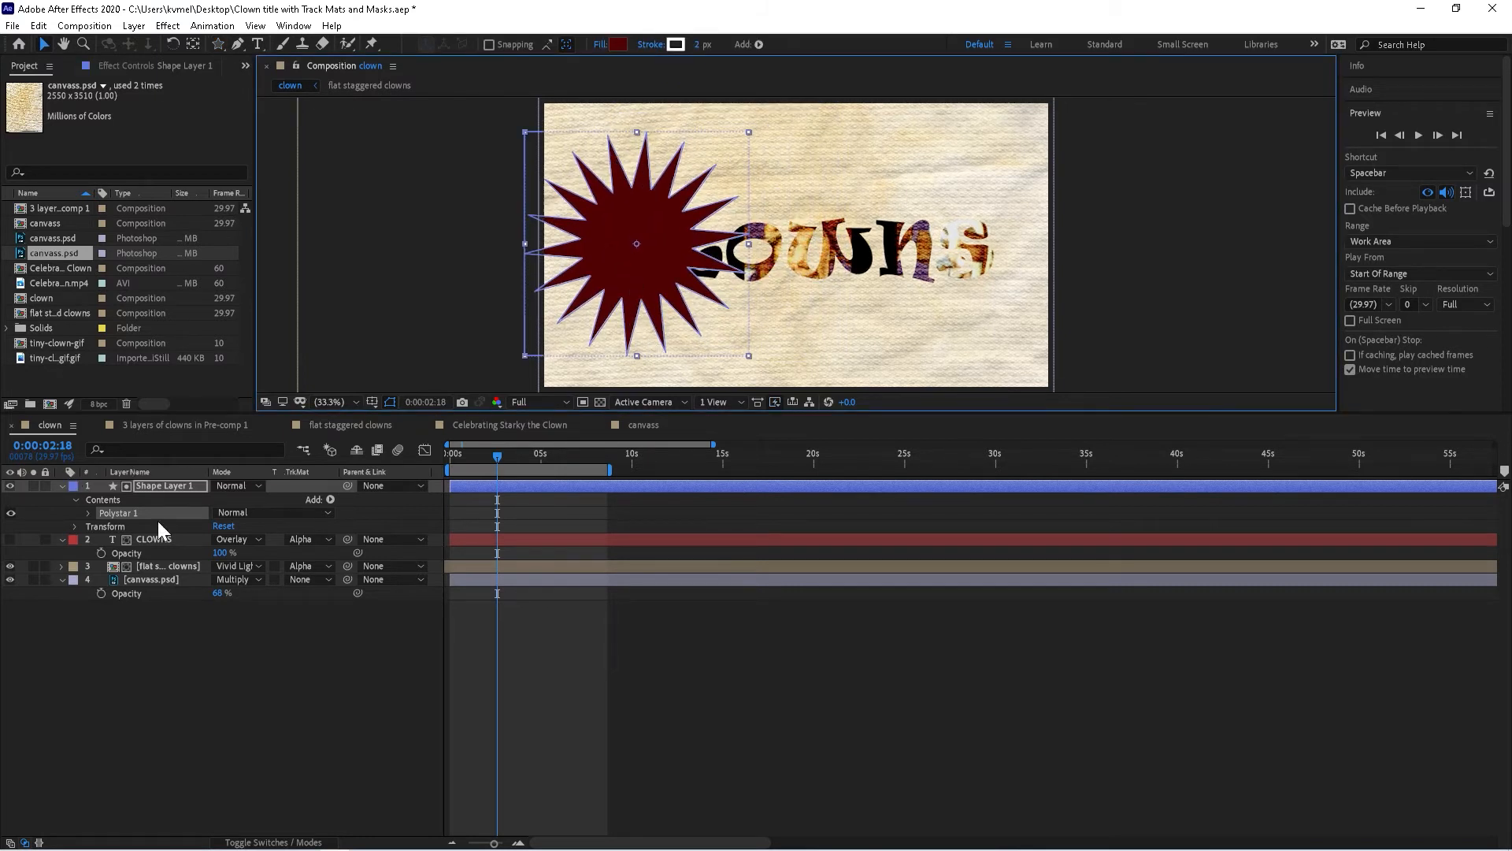
Step: Cycle the star shape layer's blending mode through the whole list, wrapping past Normal, and settle on Lighten
{"action": "left_click", "coordinate": [150, 486]}
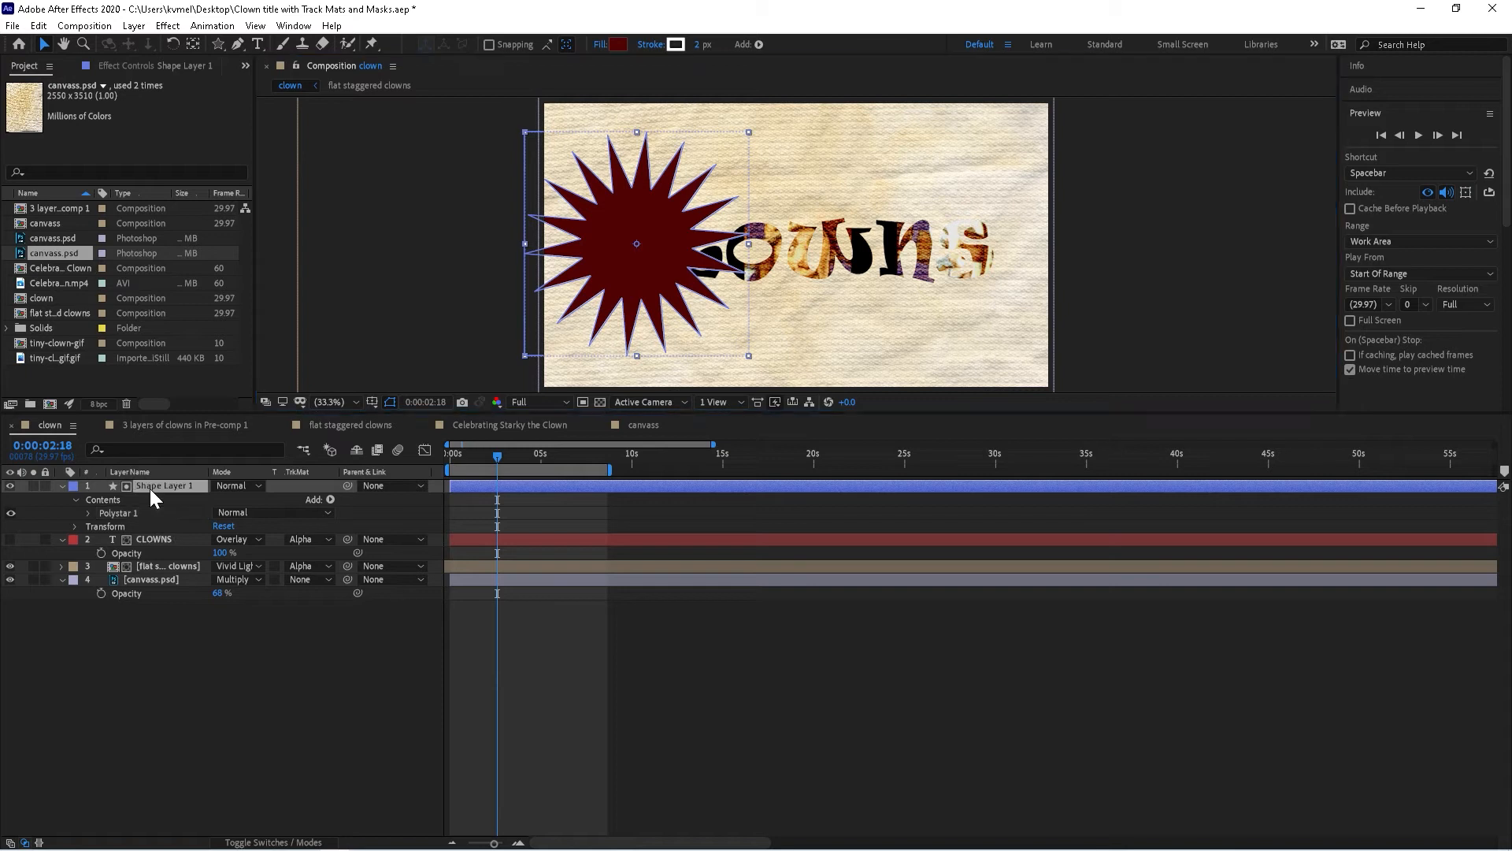
{"action": "left_click", "coordinate": [235, 486]}
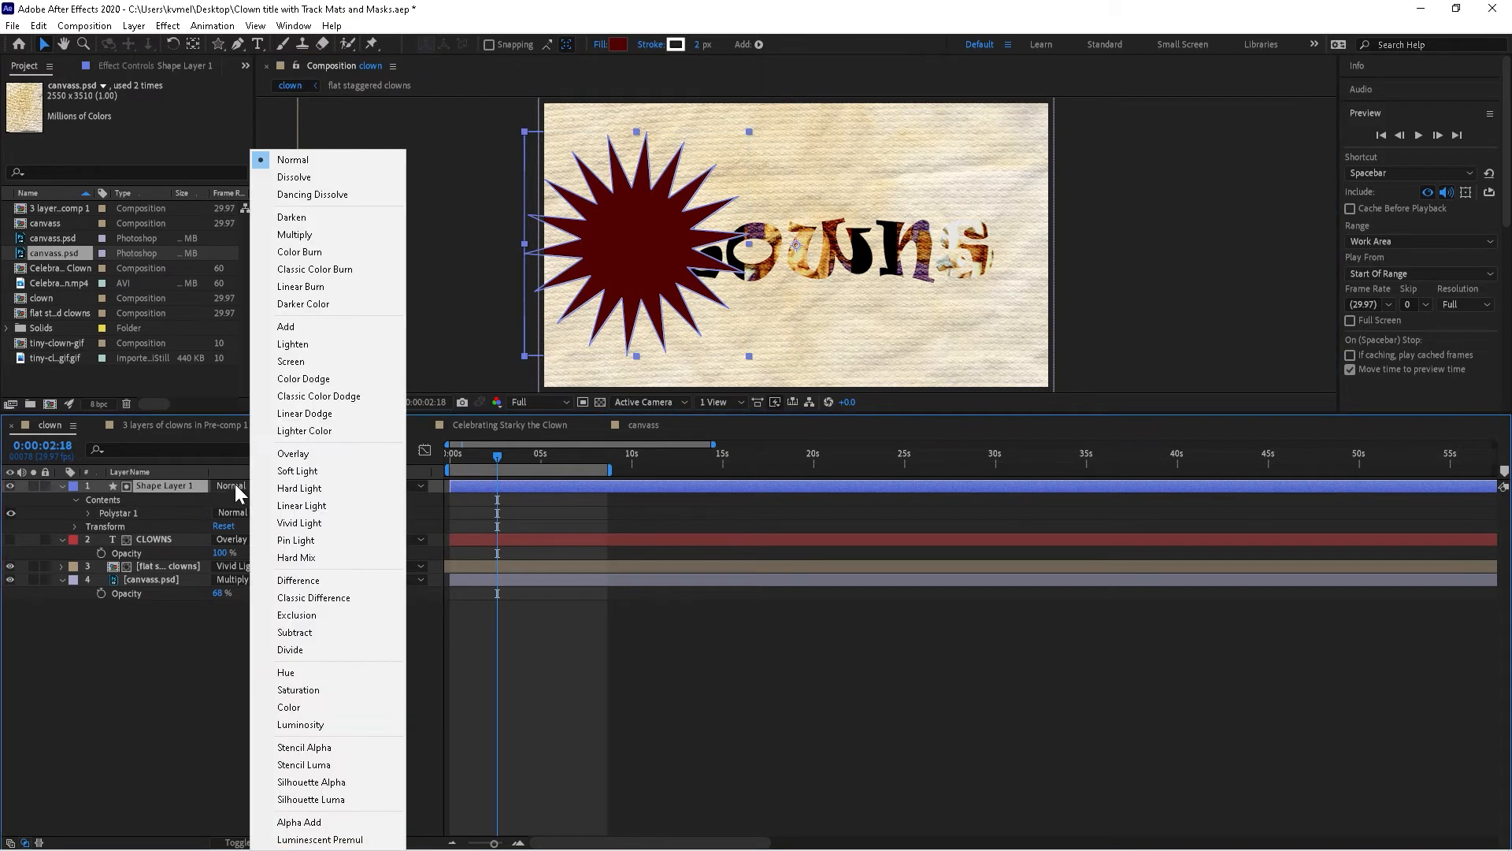
{"action": "left_click", "coordinate": [306, 158]}
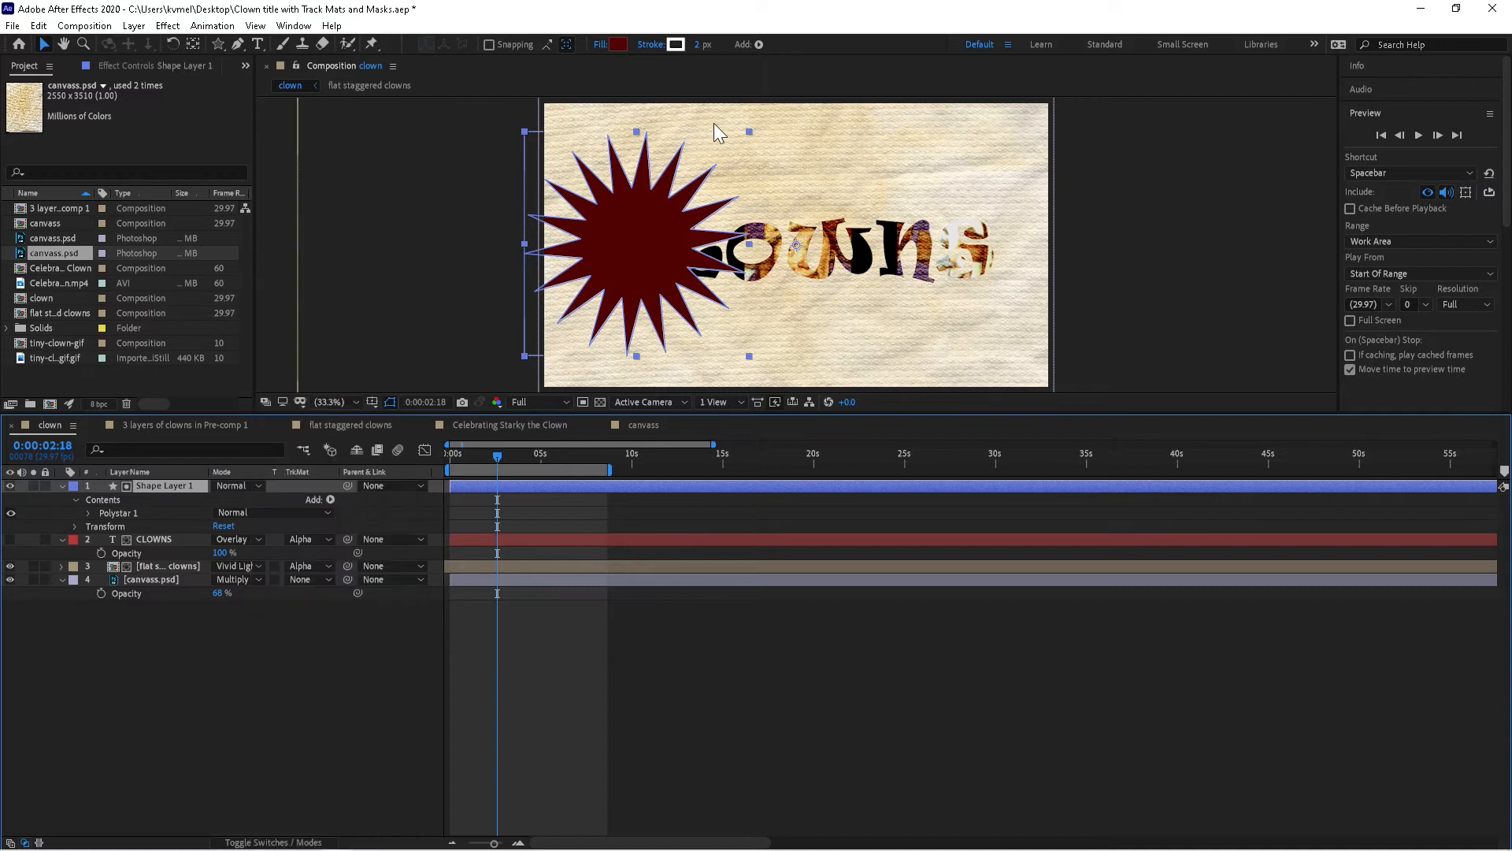
{"action": "key", "text": "shift+minus"}
{"action": "key", "text": "shift+minus"}
{"action": "key", "text": "shift+equal"}
{"action": "key", "text": "shift+equal"}
{"action": "key", "text": "shift+equal"}
{"action": "key", "text": "shift+equal"}
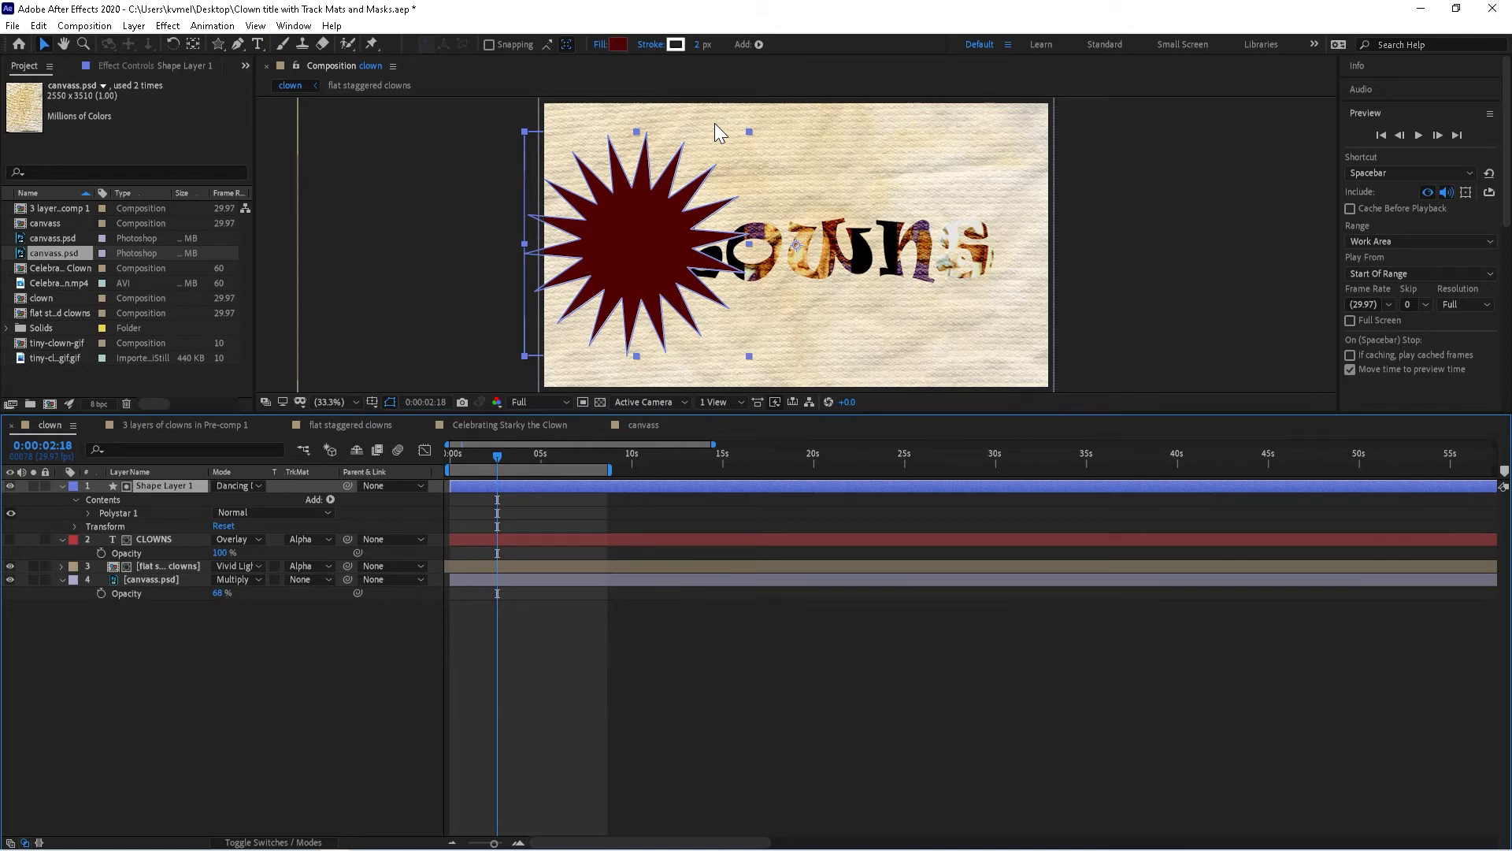
{"action": "key", "text": "shift+equal"}
{"action": "key", "text": "shift+equal"}
{"action": "key", "text": "shift+equal"}
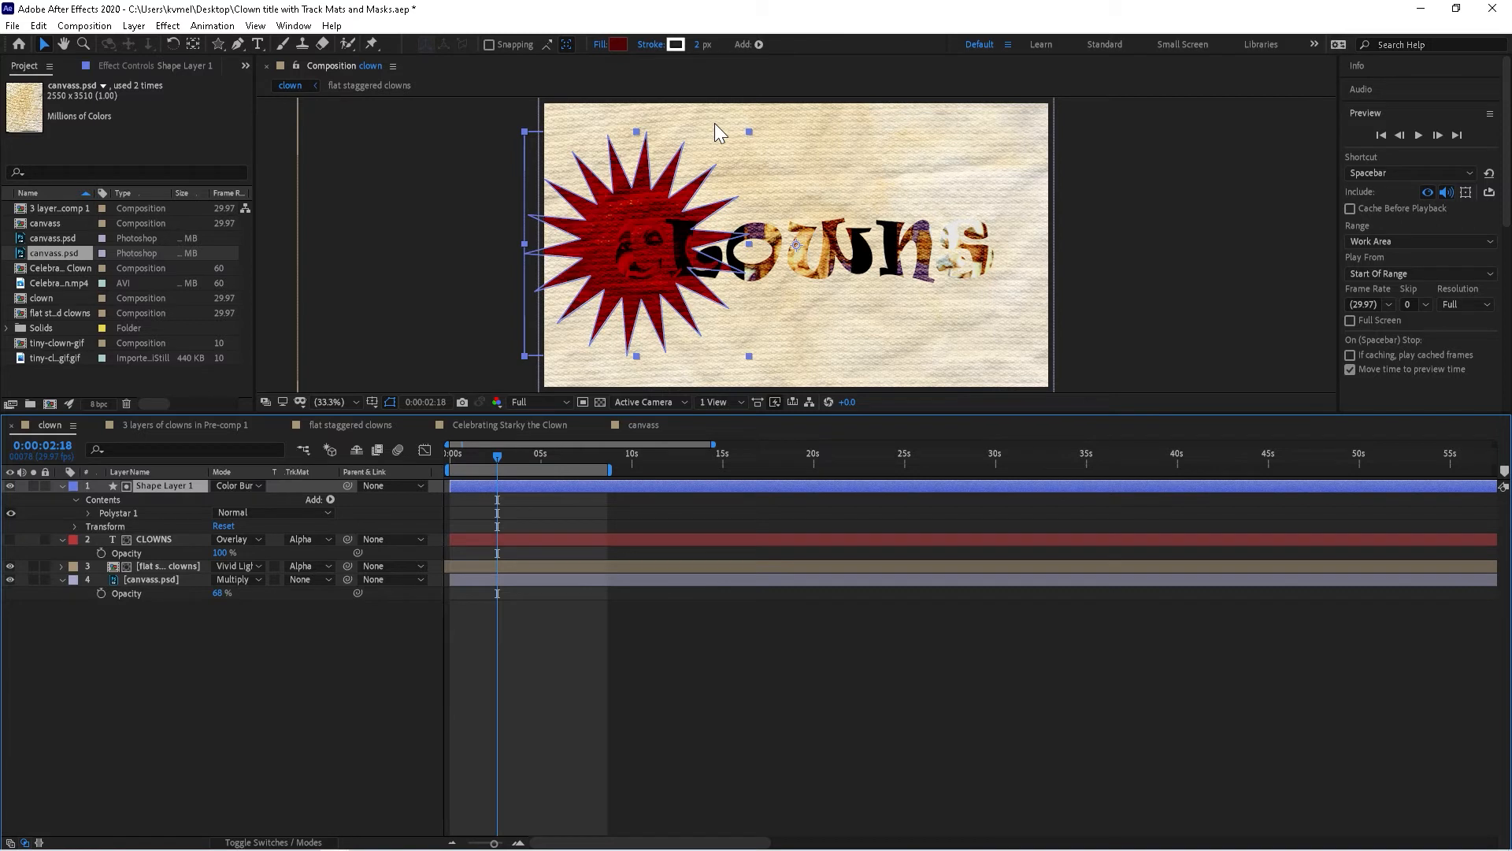
{"action": "key", "text": "shift+equal"}
{"action": "key", "text": "shift+equal"}
{"action": "key", "text": "shift+equal"}
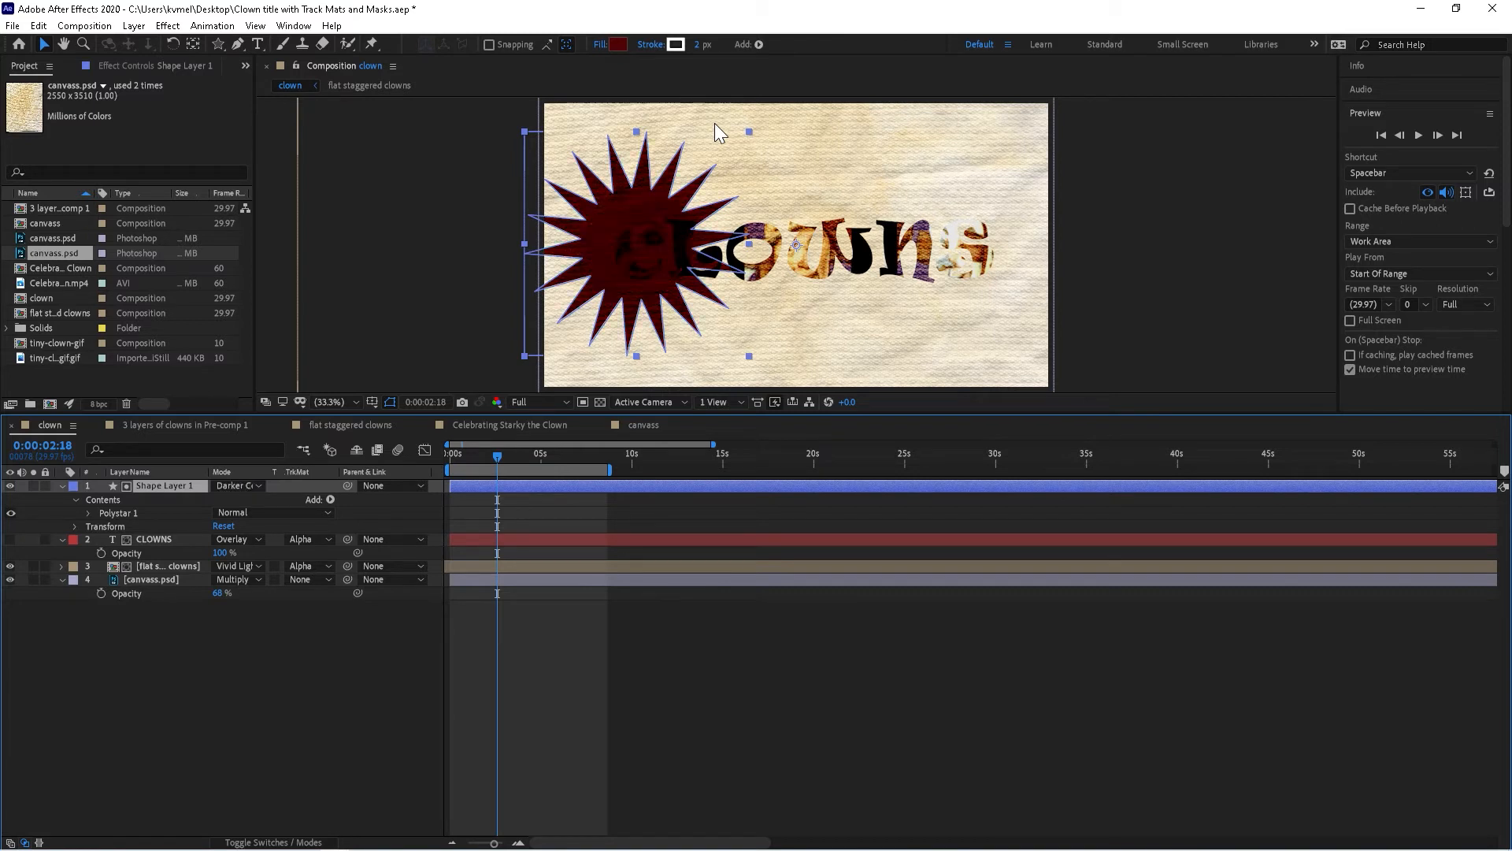
{"action": "key", "text": "shift+equal"}
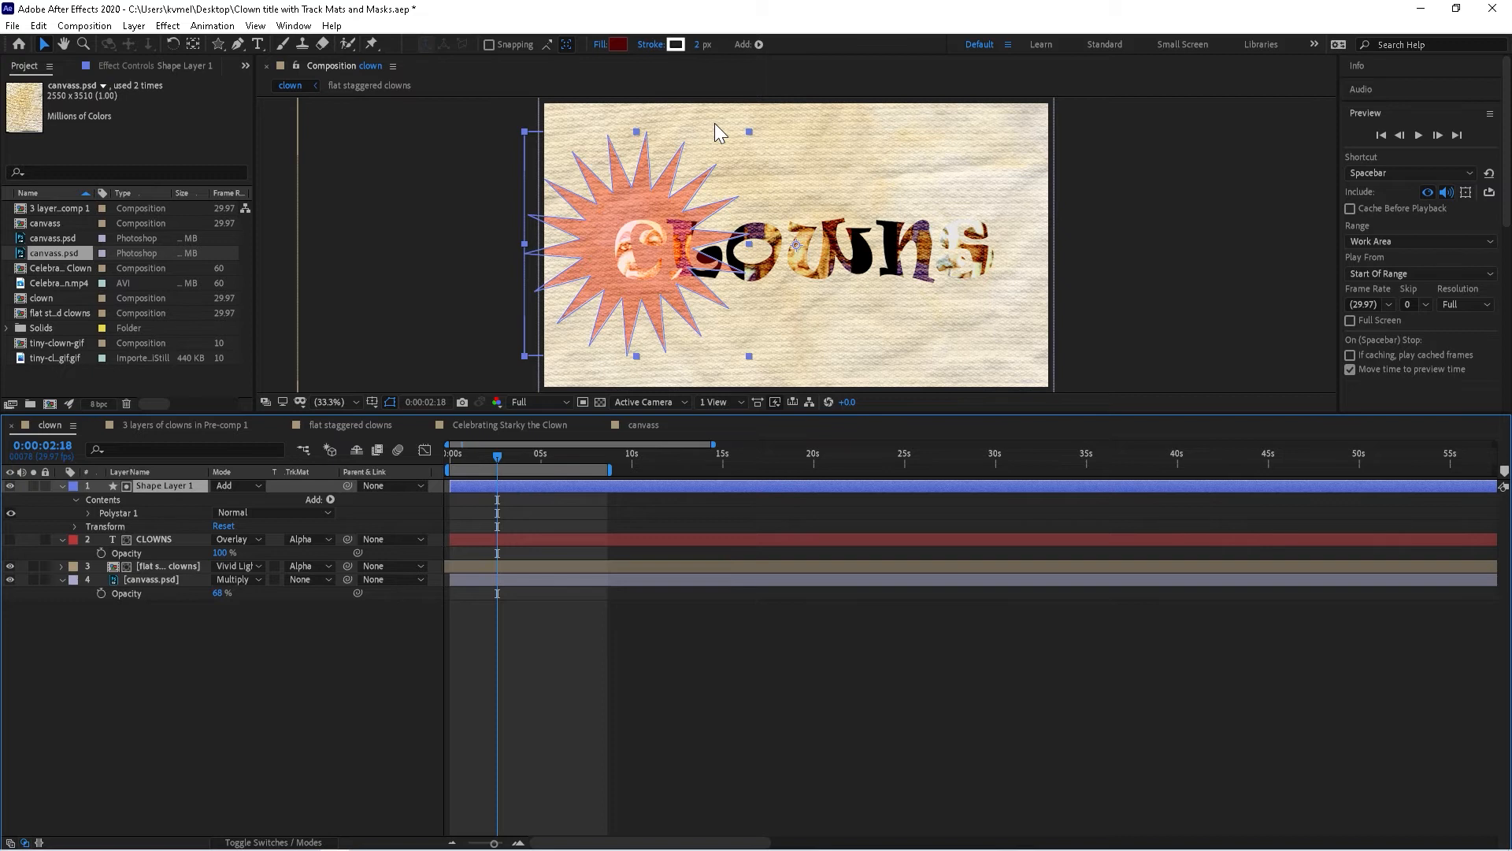
{"action": "key", "text": "shift+equal"}
{"action": "key", "text": "shift+equal"}
{"action": "key", "text": "shift+equal"}
{"action": "key", "text": "shift+equal"}
{"action": "key", "text": "shift+equal"}
{"action": "key", "text": "shift+equal"}
{"action": "key", "text": "shift+equal"}
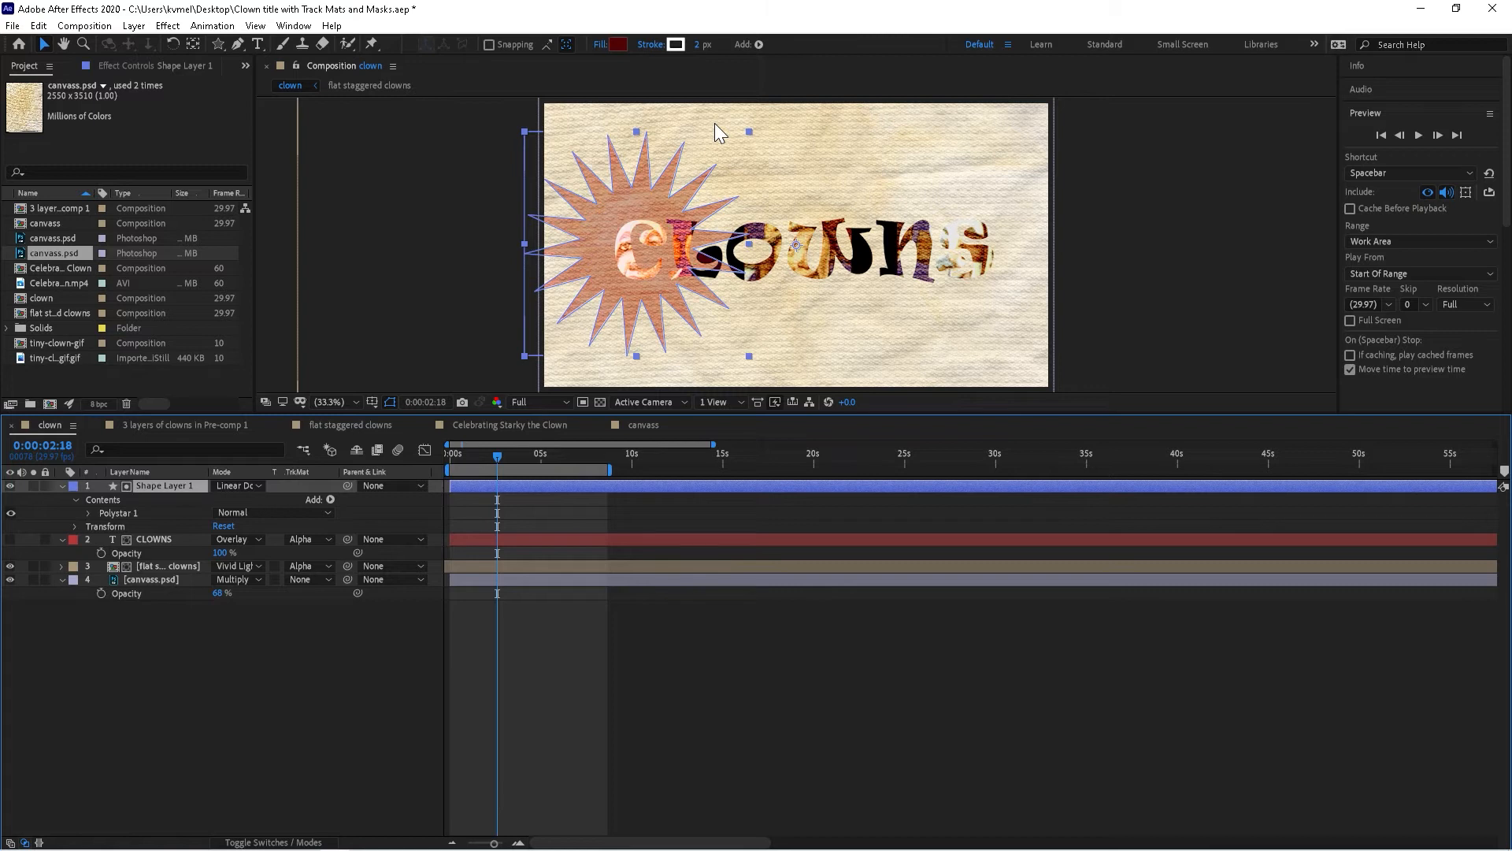
{"action": "key", "text": "shift+equal"}
{"action": "key", "text": "shift+equal"}
{"action": "key", "text": "shift+equal"}
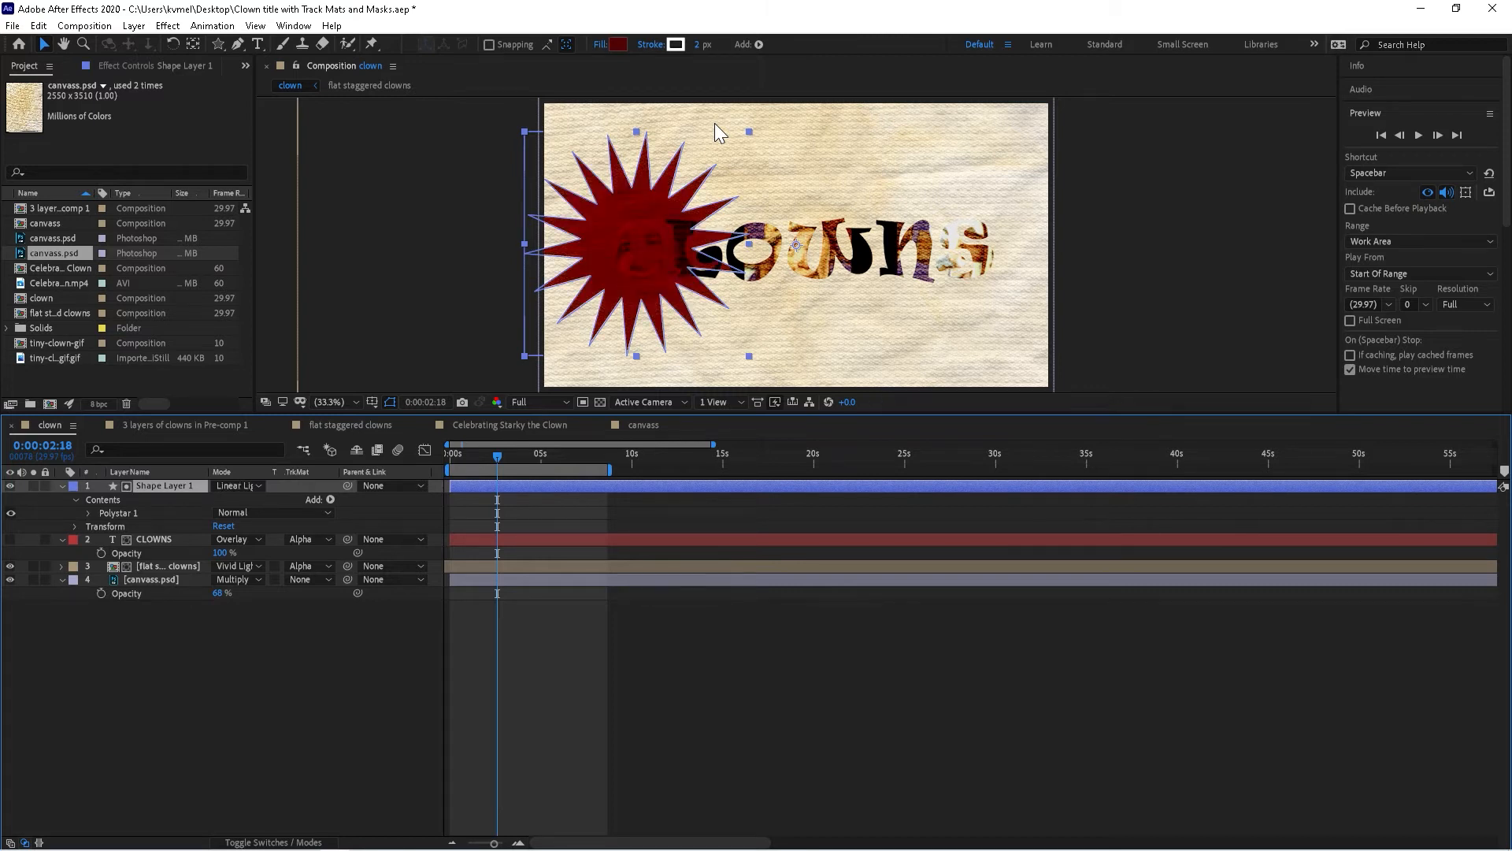
{"action": "key", "text": "shift+equal"}
{"action": "key", "text": "shift+equal"}
{"action": "key", "text": "shift+equal"}
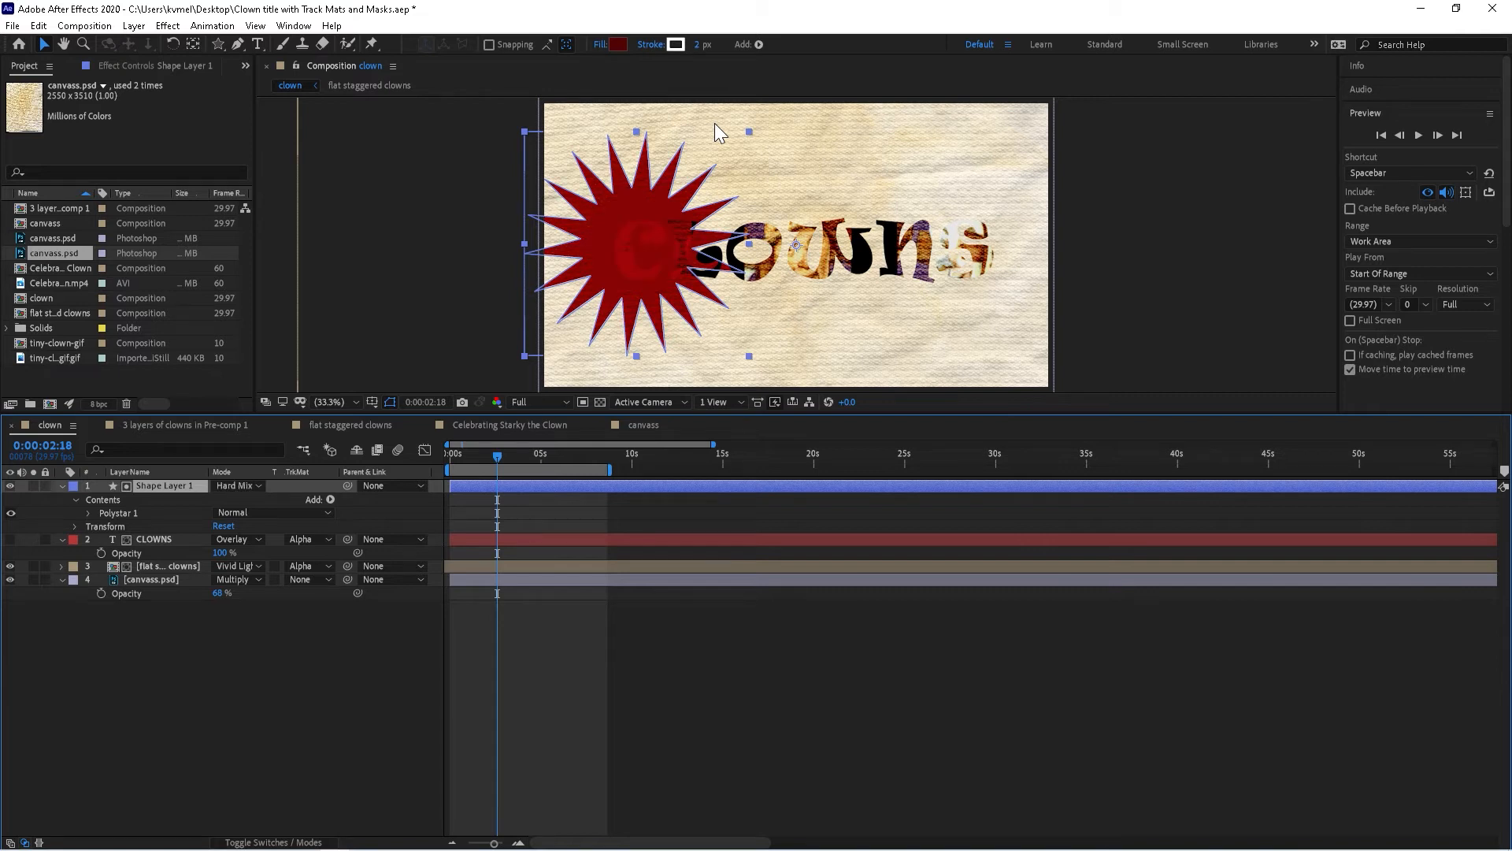
{"action": "key", "text": "shift+equal"}
{"action": "key", "text": "shift+equal"}
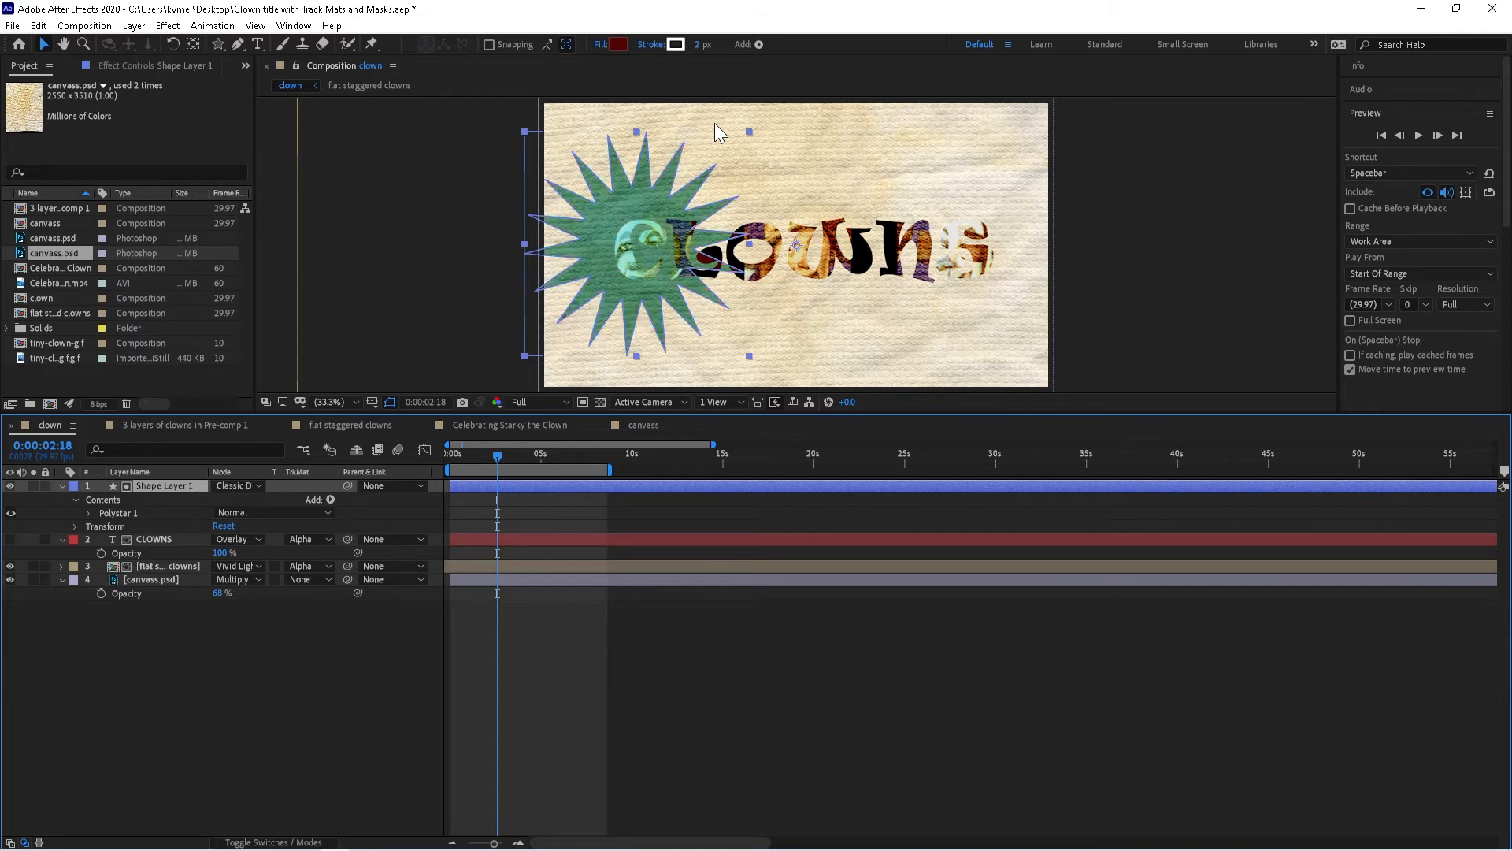
{"action": "key", "text": "shift+equal"}
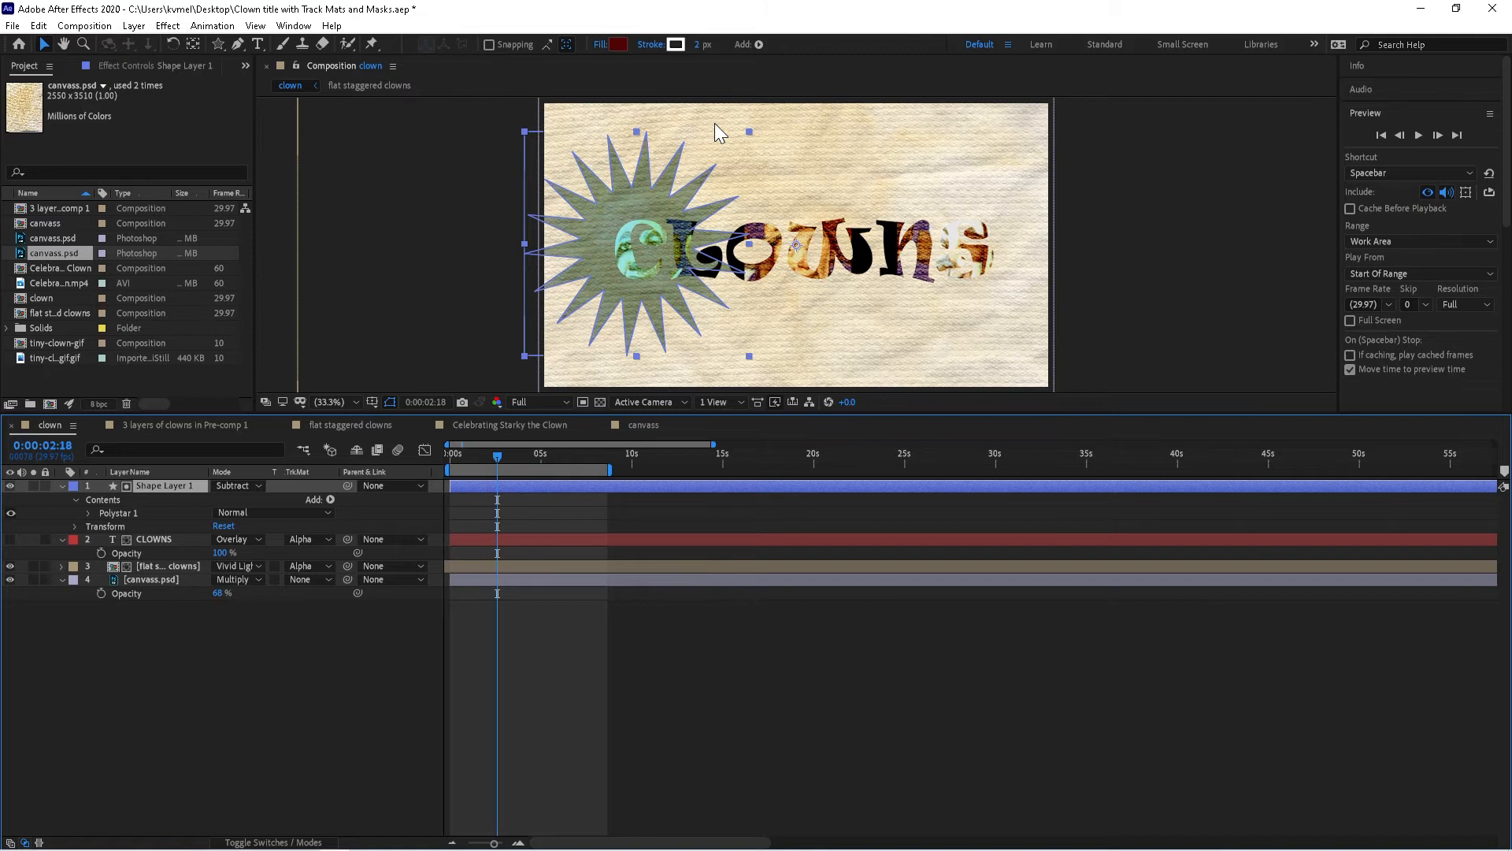
{"action": "key", "text": "shift+equal"}
{"action": "key", "text": "shift+equal"}
{"action": "key", "text": "shift+equal"}
{"action": "key", "text": "shift+equal"}
{"action": "key", "text": "shift+equal"}
{"action": "key", "text": "shift+equal"}
{"action": "key", "text": "shift+equal"}
{"action": "key", "text": "shift+equal"}
{"action": "key", "text": "shift+equal"}
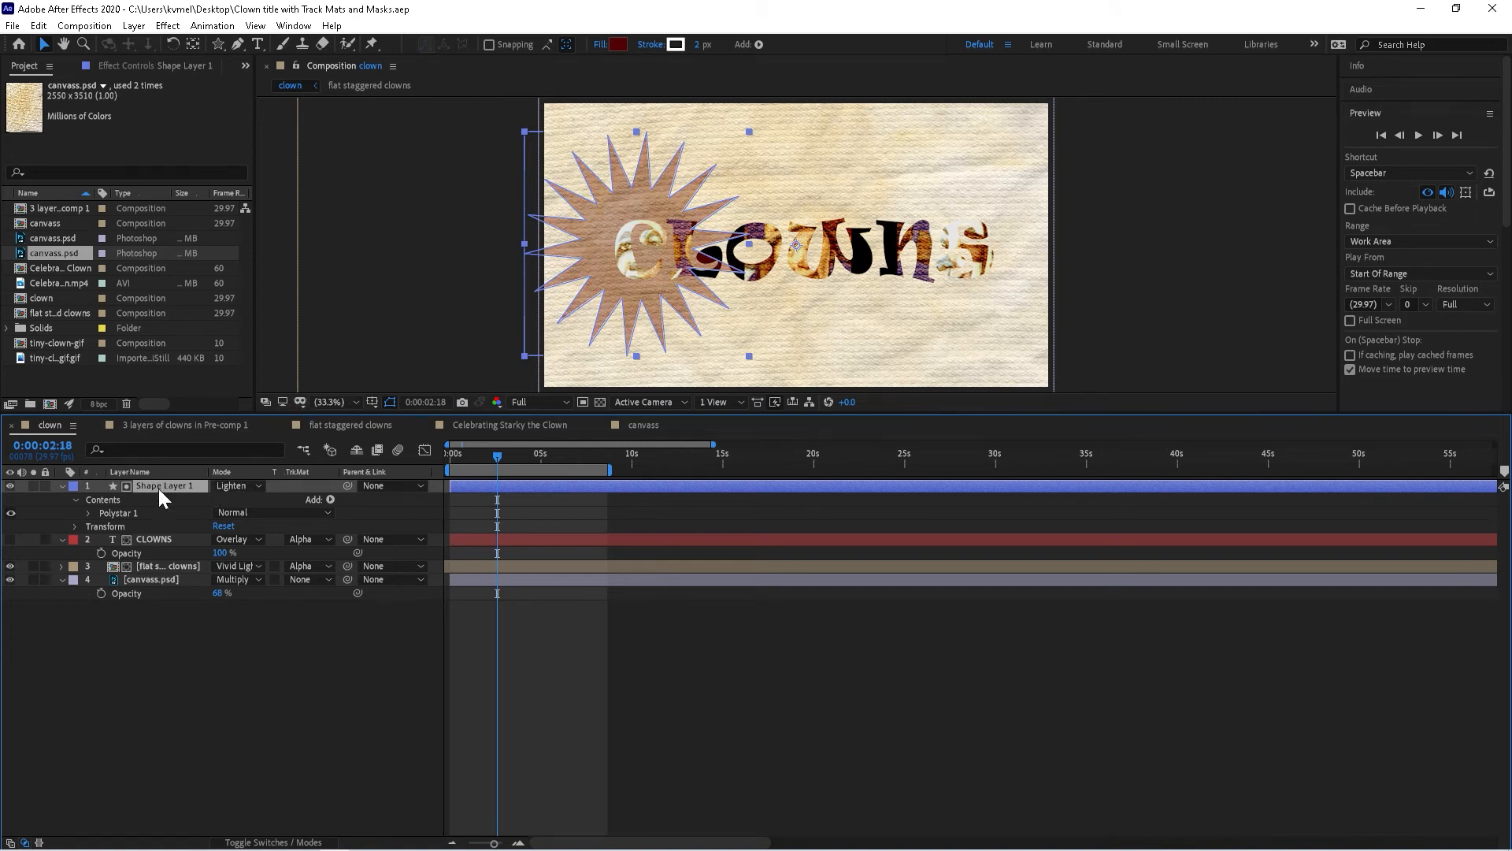
Step: Reveal the star's path properties, enable keyframing for Points at 0:00:02:18 and set Points to 25
{"action": "left_click", "coordinate": [74, 499]}
{"action": "left_click", "coordinate": [75, 499]}
{"action": "left_click", "coordinate": [89, 512]}
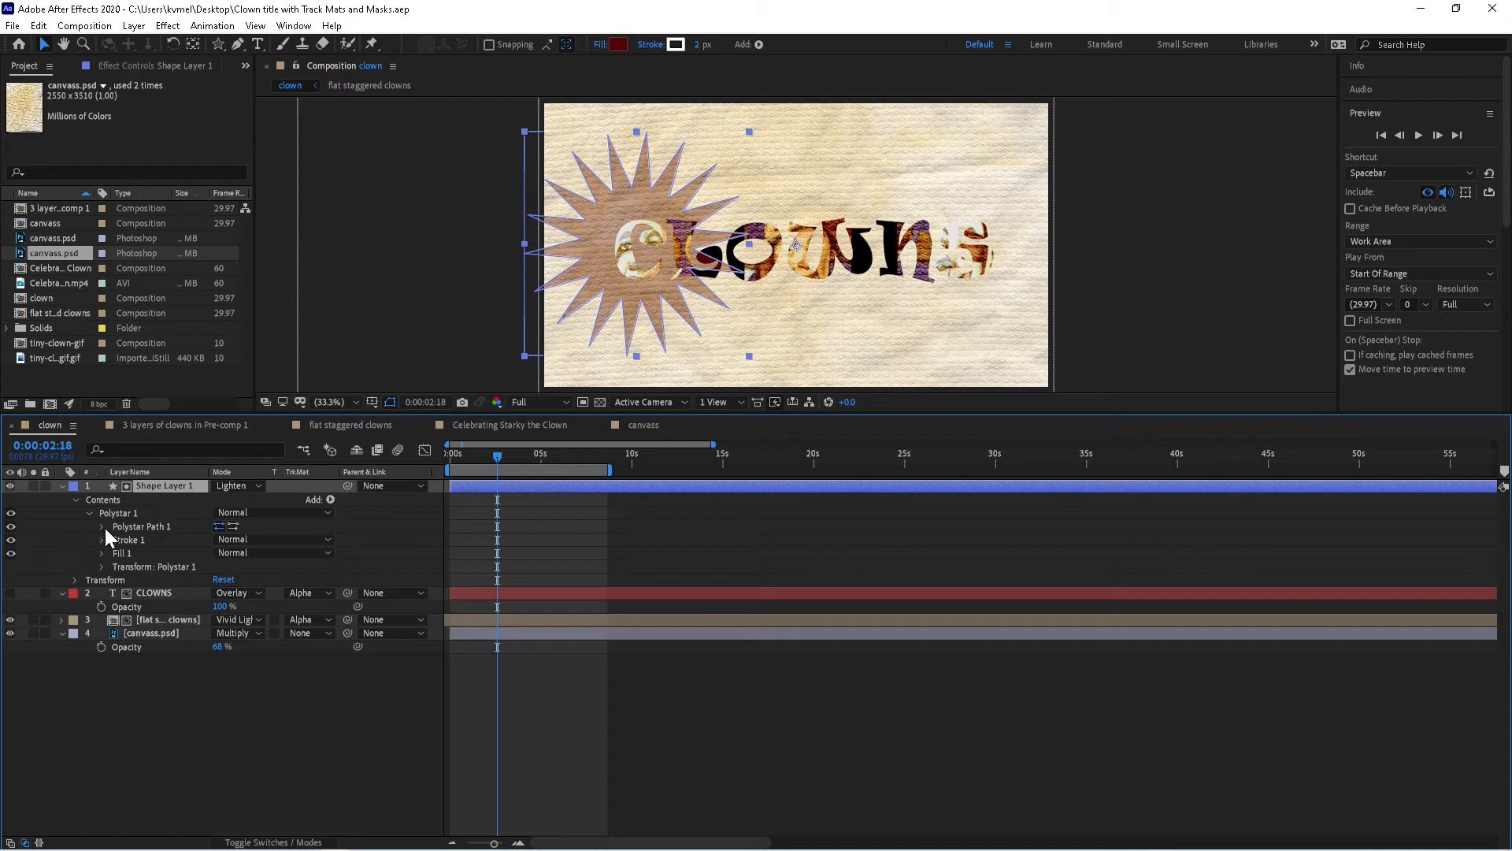
{"action": "left_click", "coordinate": [101, 526]}
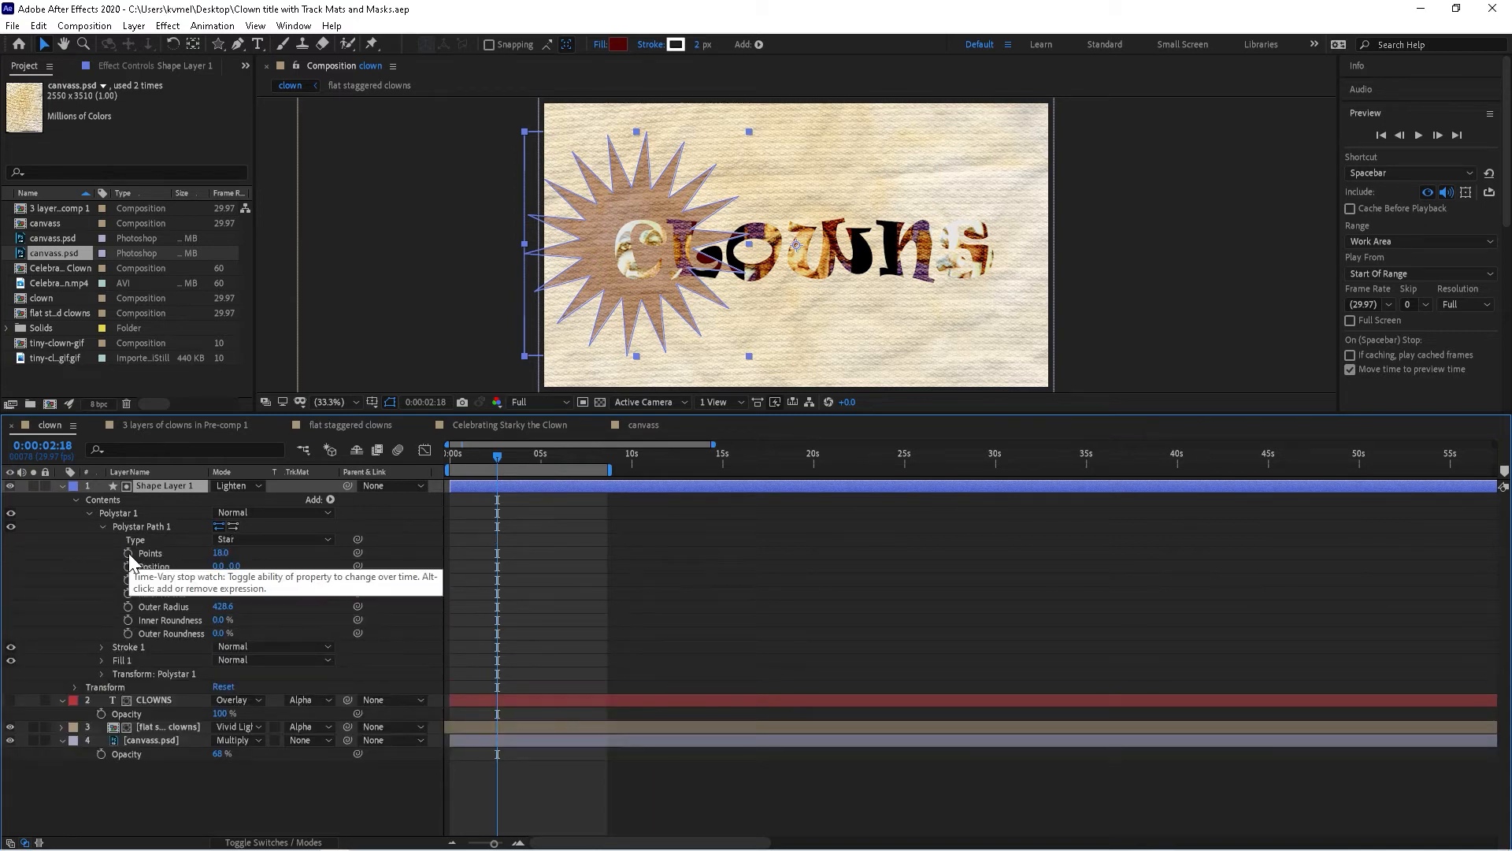
{"action": "left_click", "coordinate": [129, 553]}
{"action": "mouse_move", "coordinate": [221, 552]}
{"action": "left_mouse_down"}
{"action": "mouse_move", "coordinate": [251, 559]}
{"action": "mouse_move", "coordinate": [211, 551]}
{"action": "left_mouse_up"}
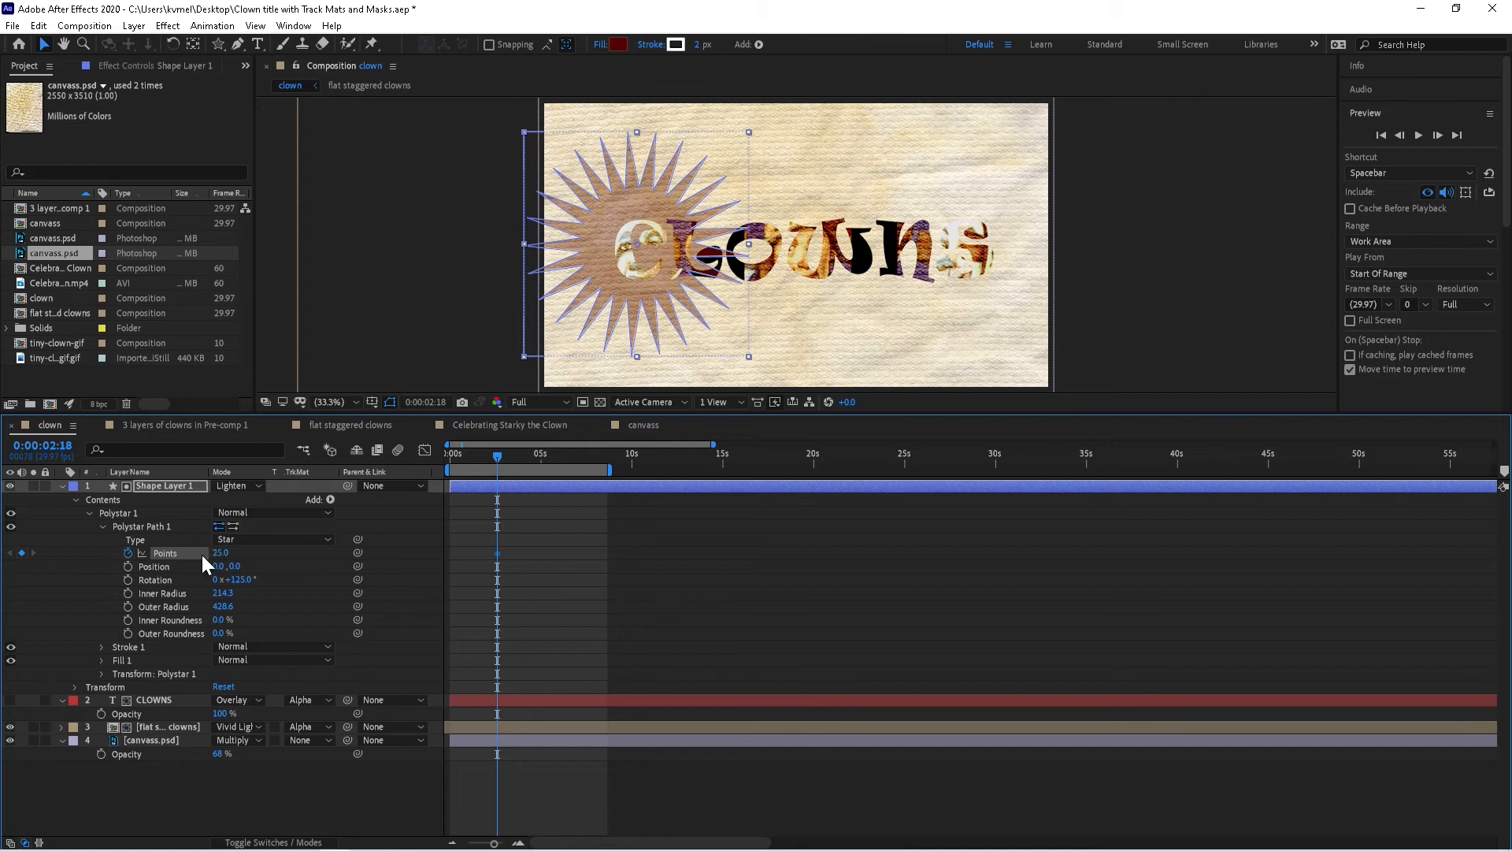
Step: Enable keyframing at 0:00:02:18 for the star path's Position, Rotation, Inner Radius, Outer Radius, Inner Roundness and Outer Roundness
{"action": "left_click", "coordinate": [128, 567]}
{"action": "left_click", "coordinate": [128, 580]}
{"action": "left_click", "coordinate": [127, 593]}
{"action": "left_click", "coordinate": [127, 607]}
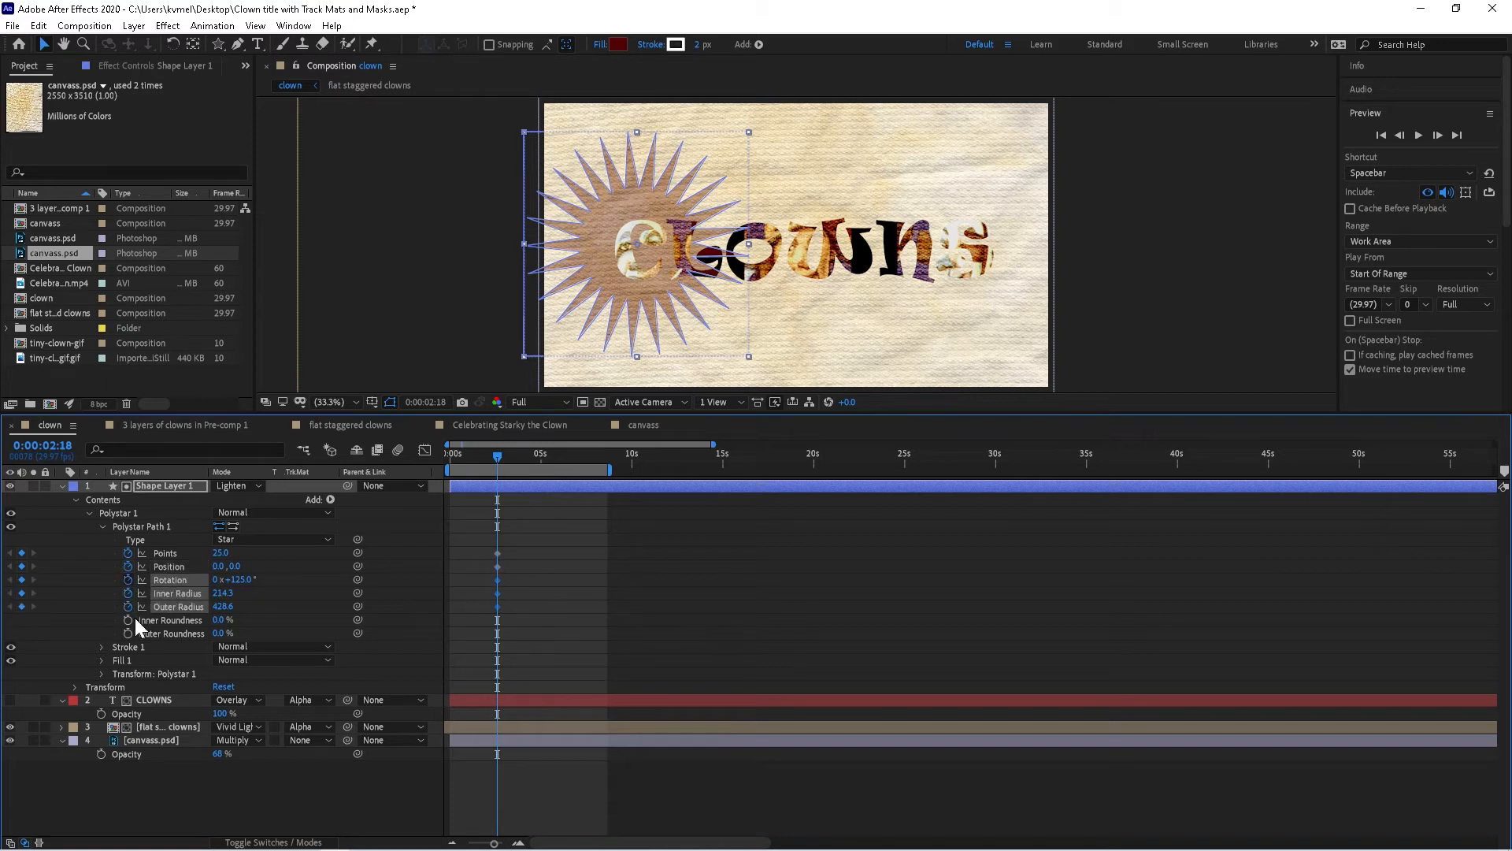
{"action": "left_click", "coordinate": [128, 620]}
{"action": "left_click", "coordinate": [128, 634]}
Step: At 0:00:03:28, set the star path's Points to 20, Position to 1197, 0 and Rotation to 3x+125°
{"action": "left_click", "coordinate": [522, 457]}
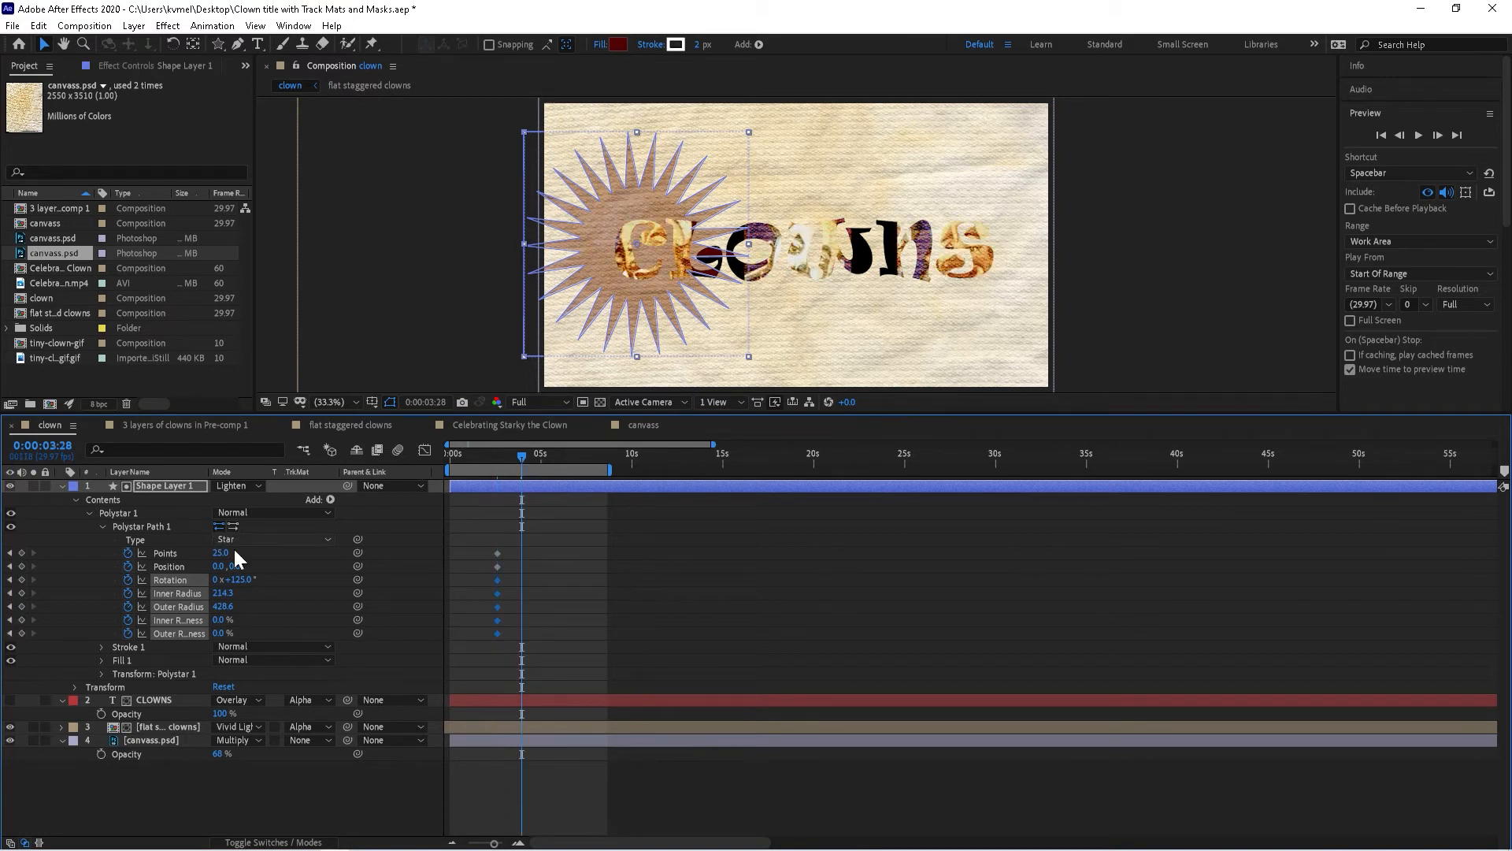
{"action": "mouse_move", "coordinate": [221, 553]}
{"action": "left_mouse_down"}
{"action": "mouse_move", "coordinate": [169, 553]}
{"action": "mouse_move", "coordinate": [191, 554]}
{"action": "left_mouse_up"}
{"action": "left_click_drag", "start_coordinate": [189, 556], "coordinate": [1131, 540]}
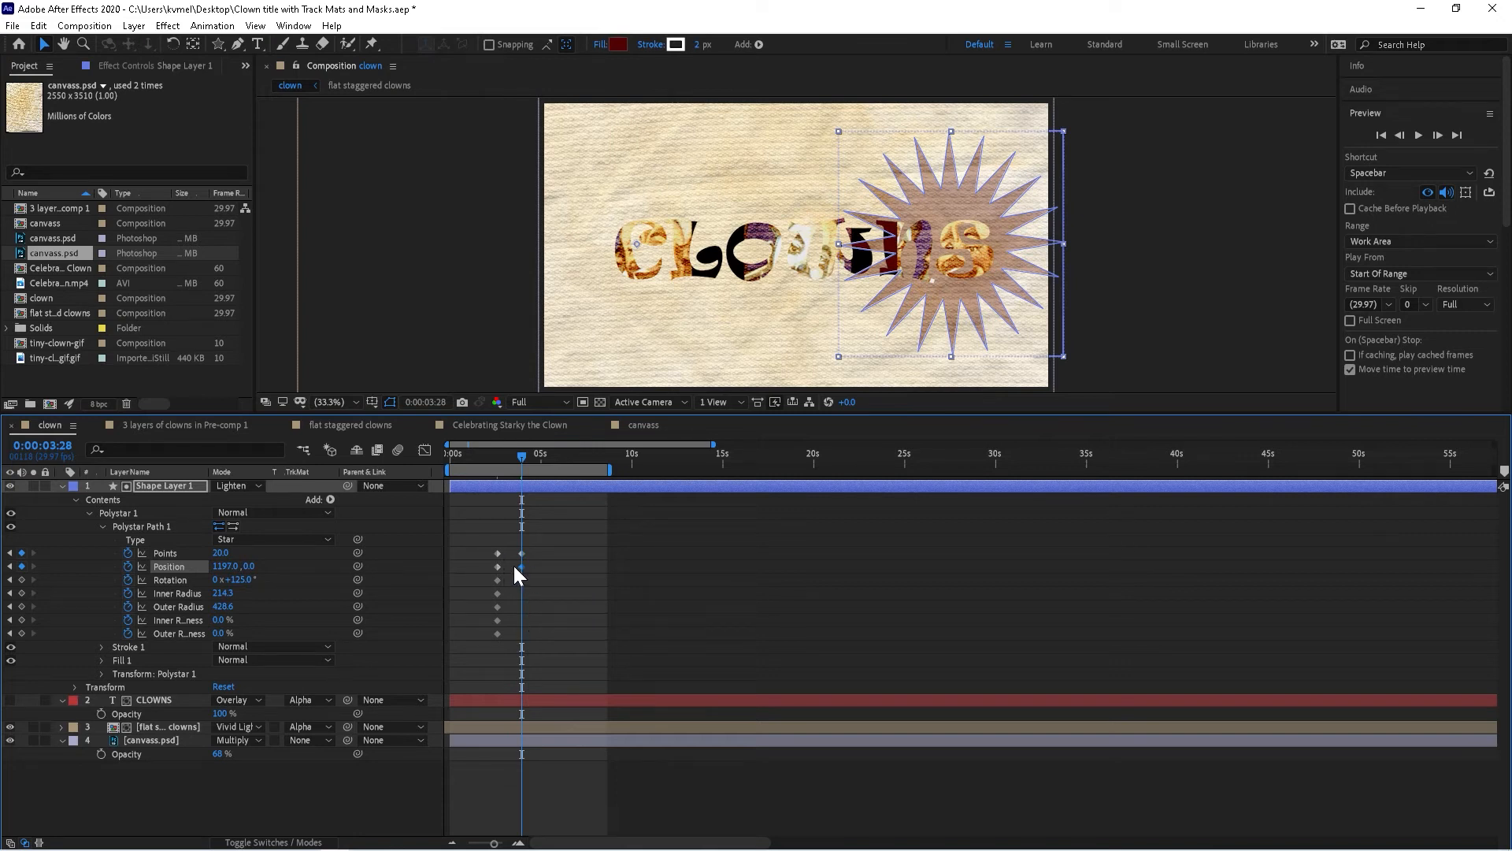
{"action": "left_click", "coordinate": [216, 580]}
{"action": "type", "text": "3"}
{"action": "key", "text": "Return"}
Step: Set the star's Inner Radius to 156.3, Outer Radius to 776.6, Inner Roundness to -5% and Outer Roundness to 174%, and save the project
{"action": "left_click_drag", "start_coordinate": [219, 597], "coordinate": [504, 543]}
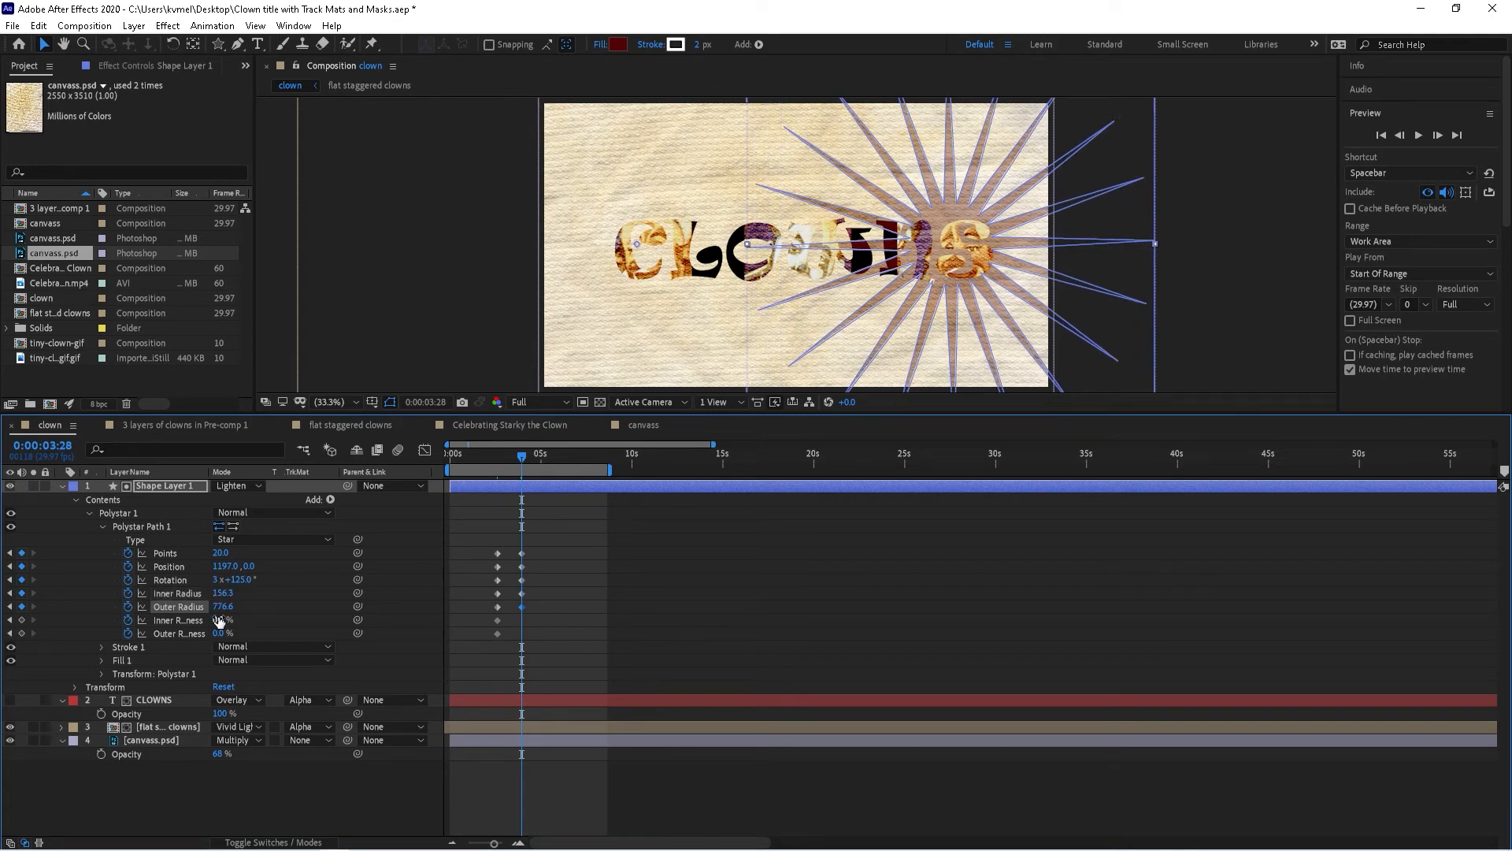
{"action": "left_click_drag", "start_coordinate": [218, 620], "coordinate": [390, 646]}
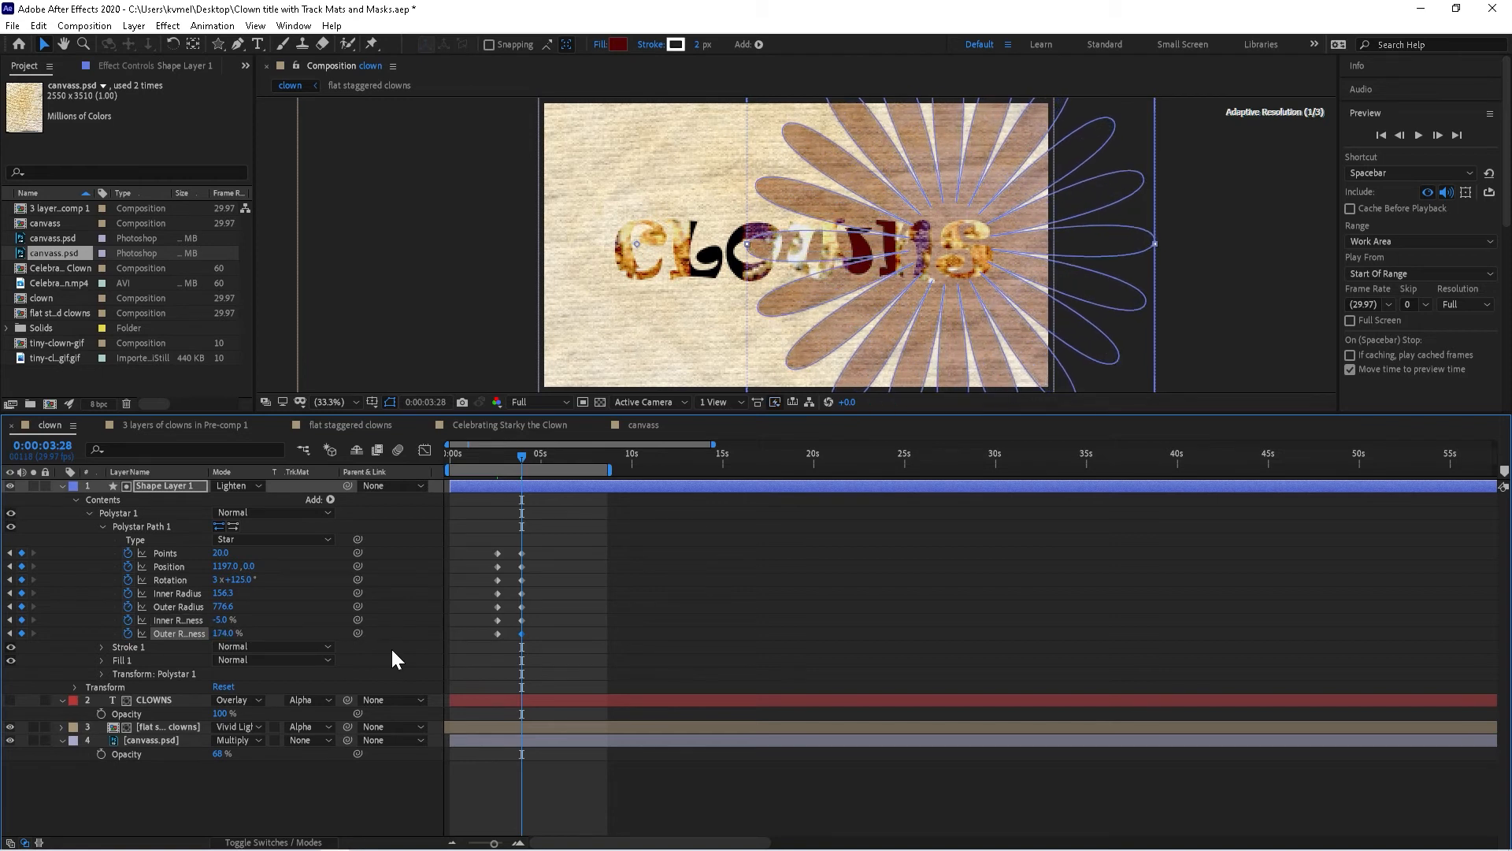
{"action": "key", "text": "ctrl+s"}
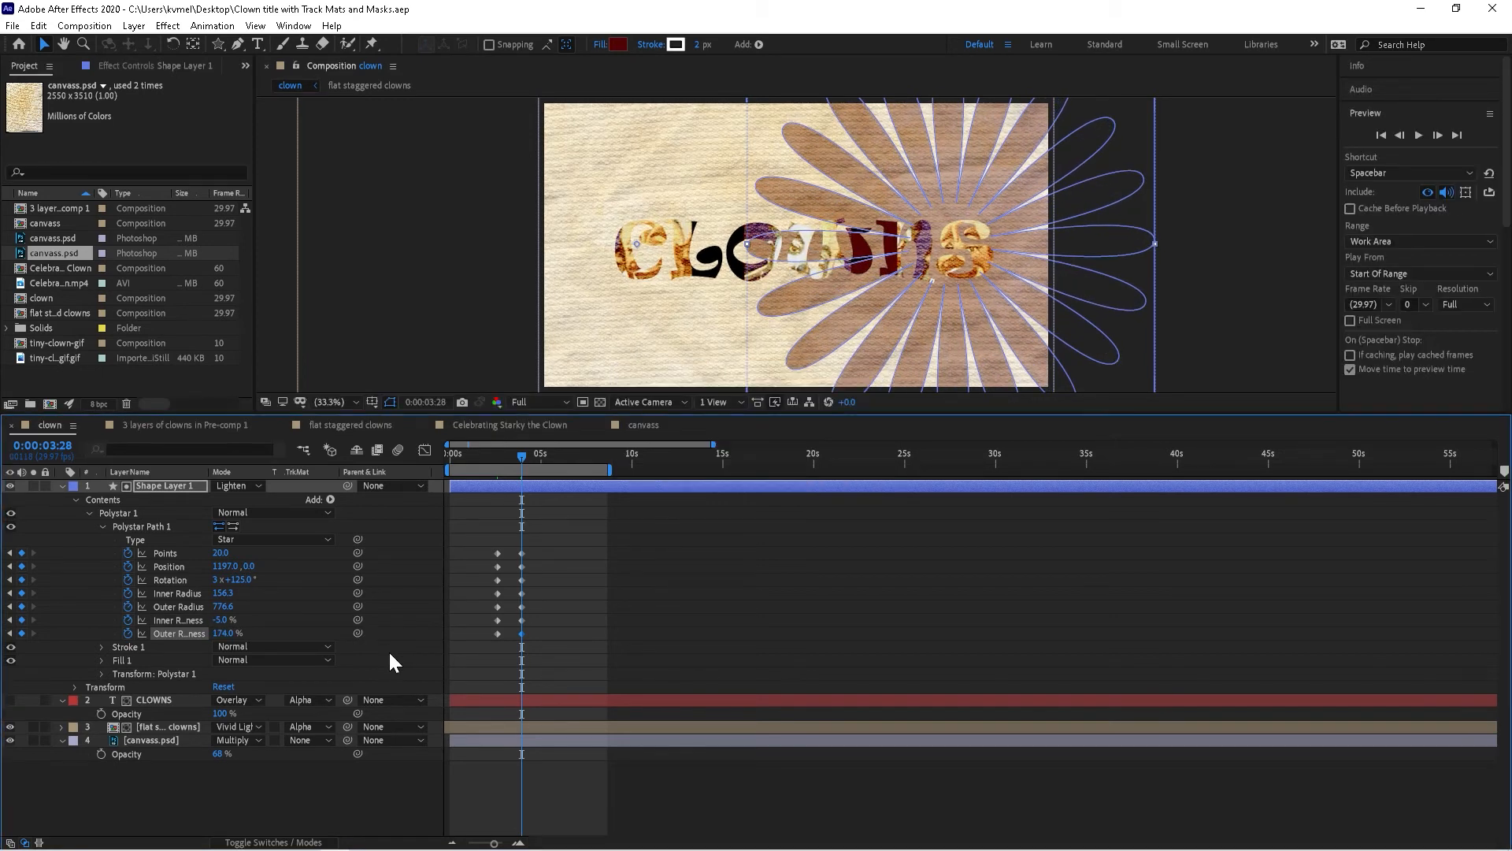
Step: Apply Easy Ease to all of the star path's keyframes
{"action": "left_click_drag", "start_coordinate": [483, 542], "coordinate": [578, 656]}
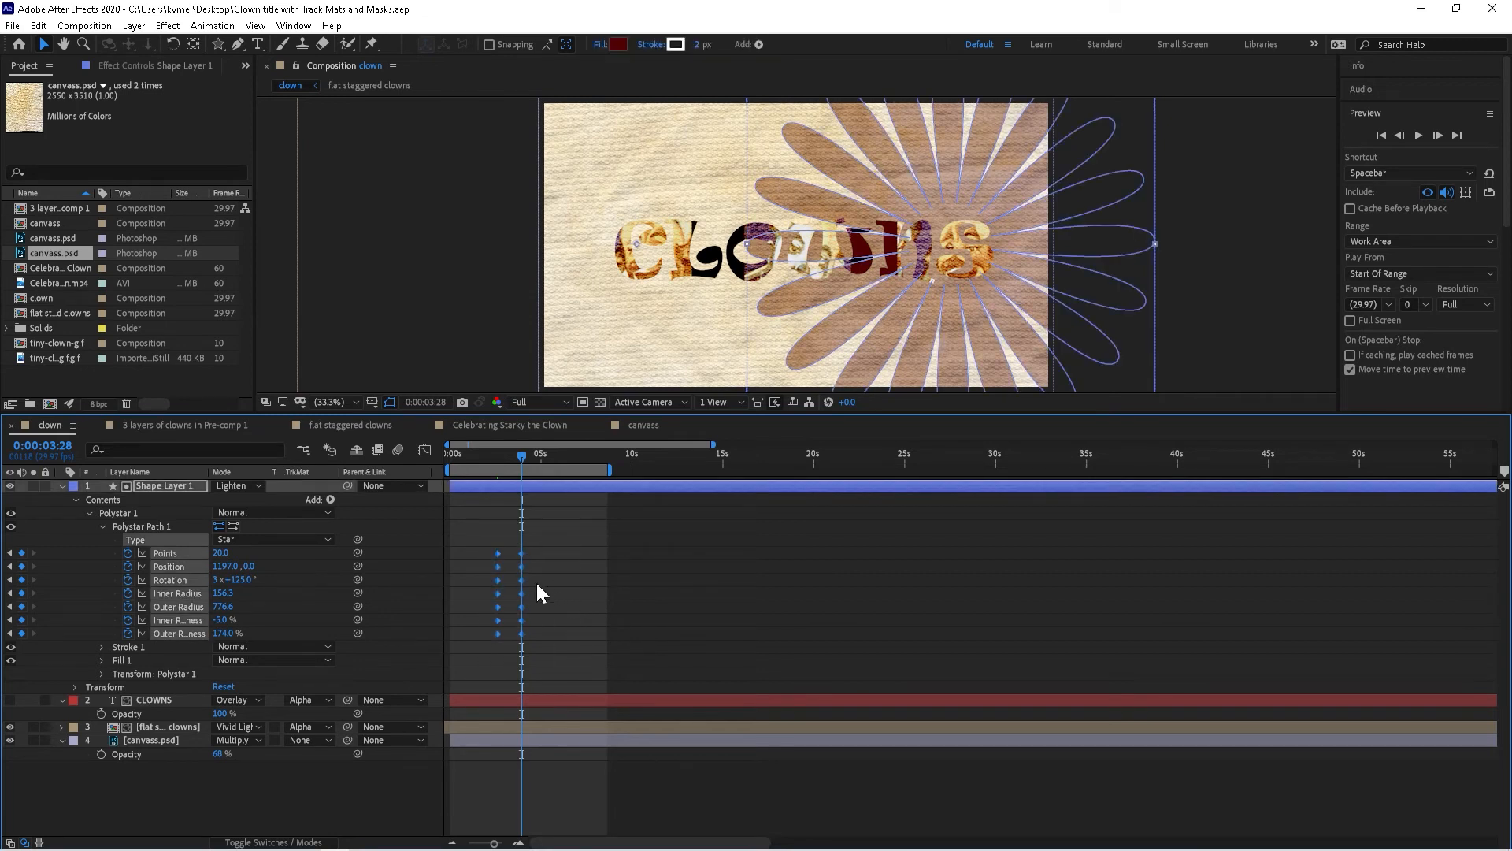
{"action": "right_click", "coordinate": [522, 581]}
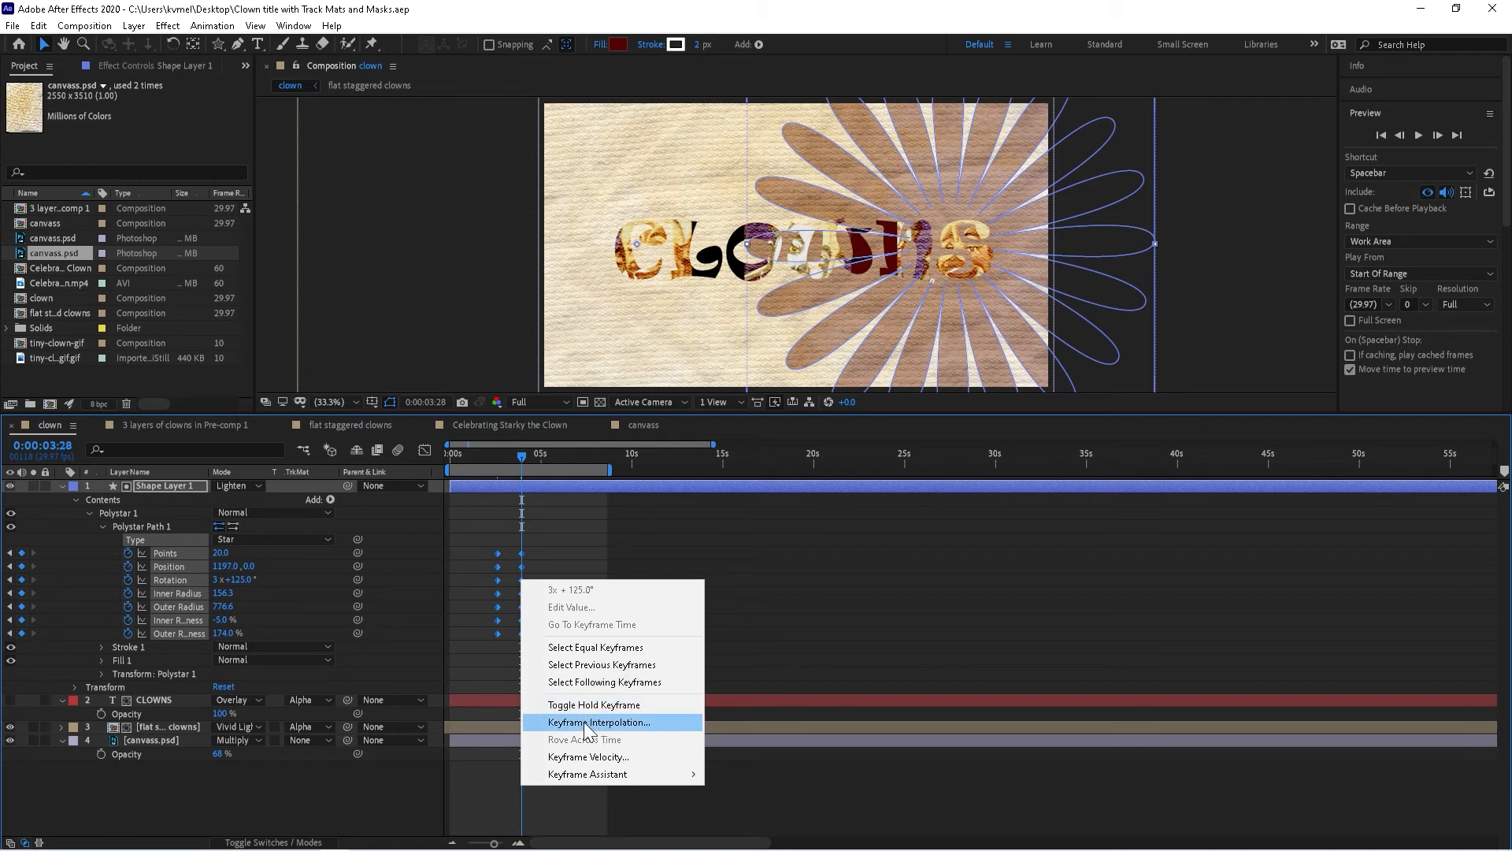
{"action": "mouse_move", "coordinate": [585, 775]}
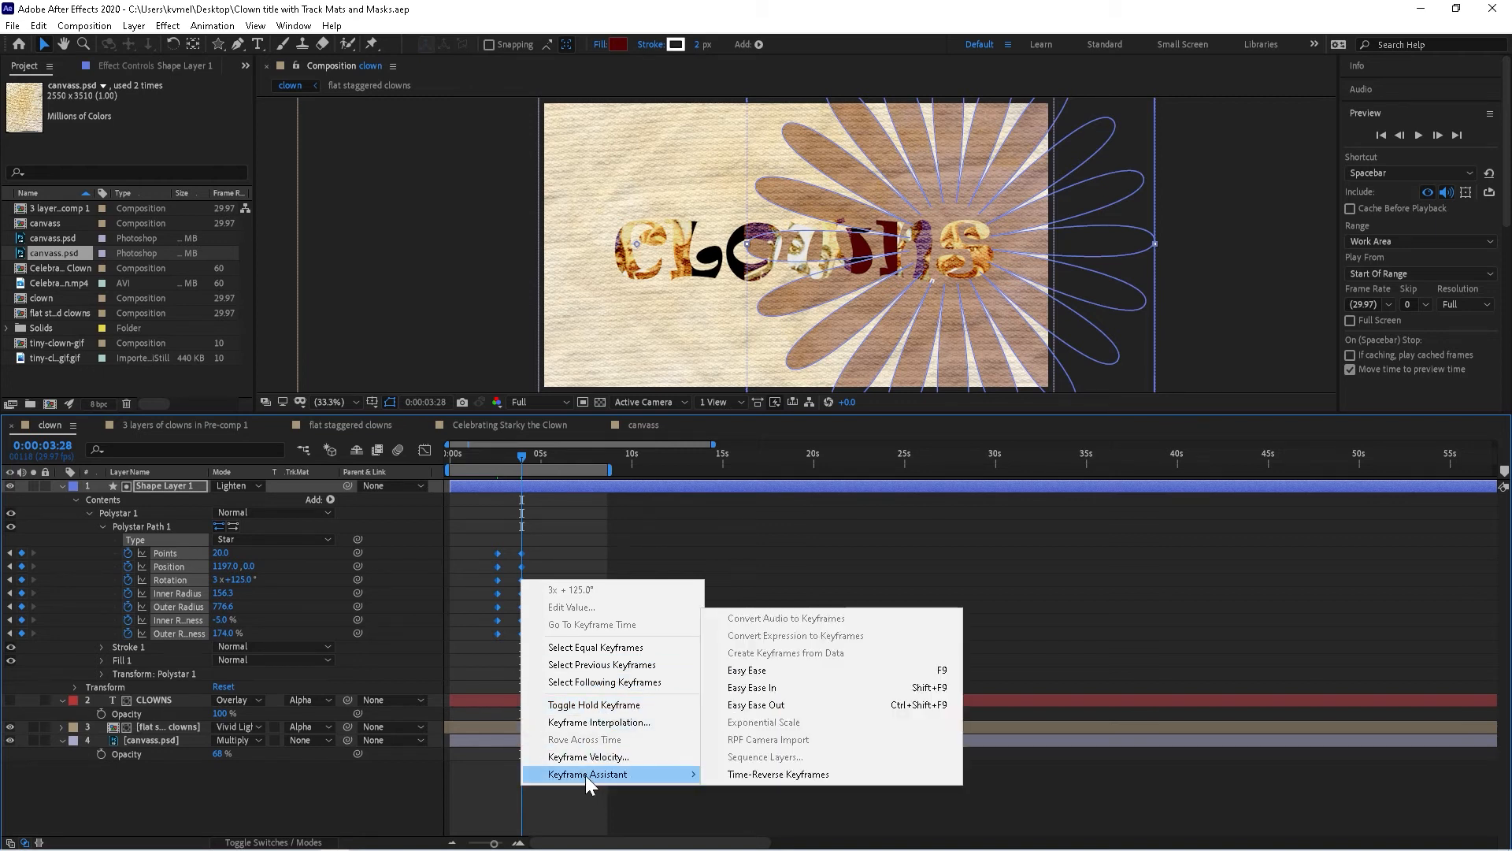
{"action": "left_click", "coordinate": [742, 671]}
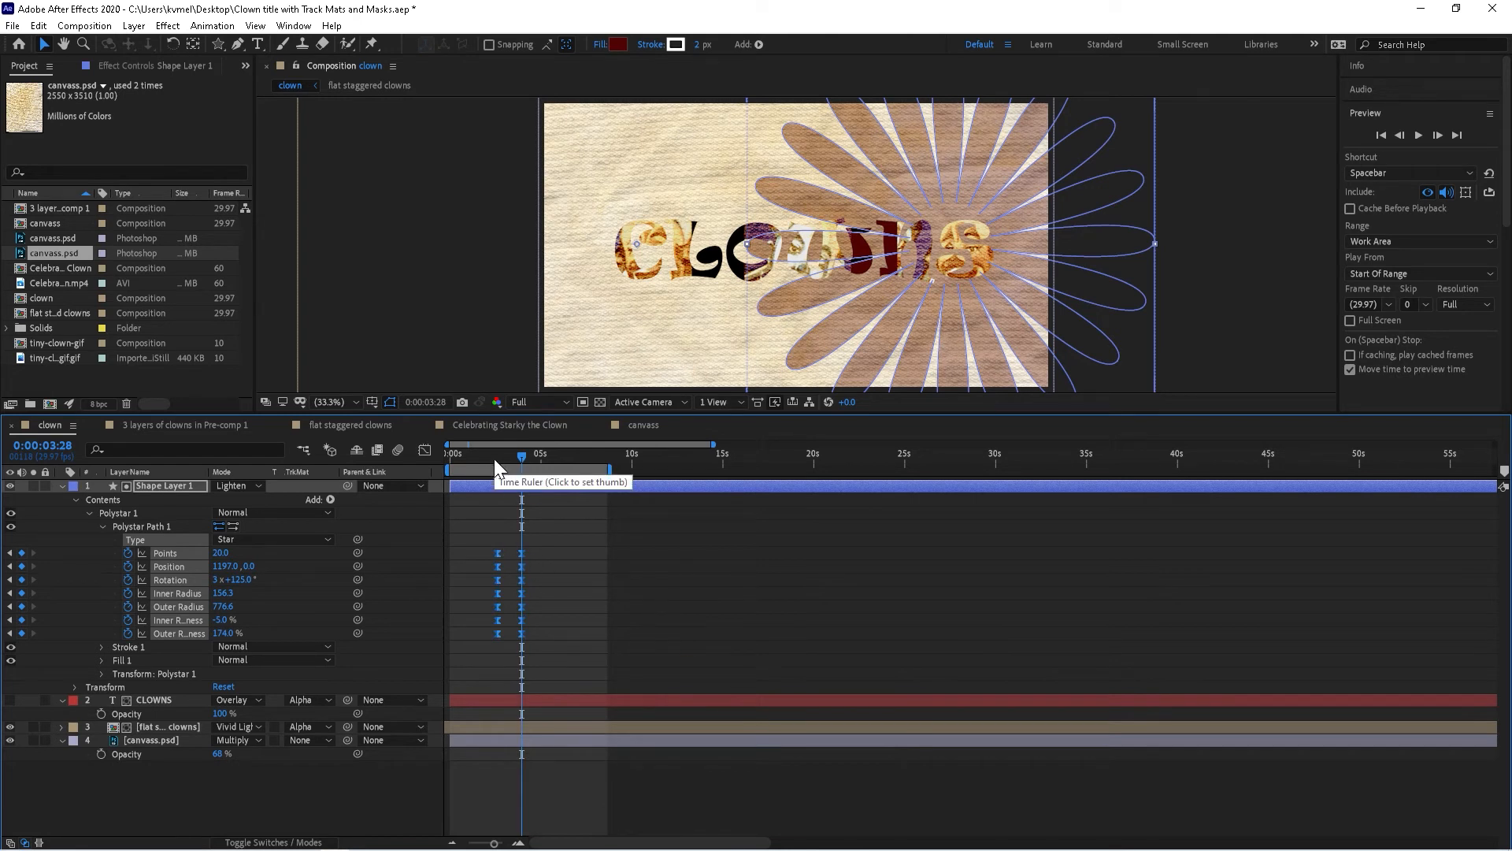
Step: Preview the eased star animation from the beginning of the composition
{"action": "left_click_drag", "start_coordinate": [493, 459], "coordinate": [490, 462]}
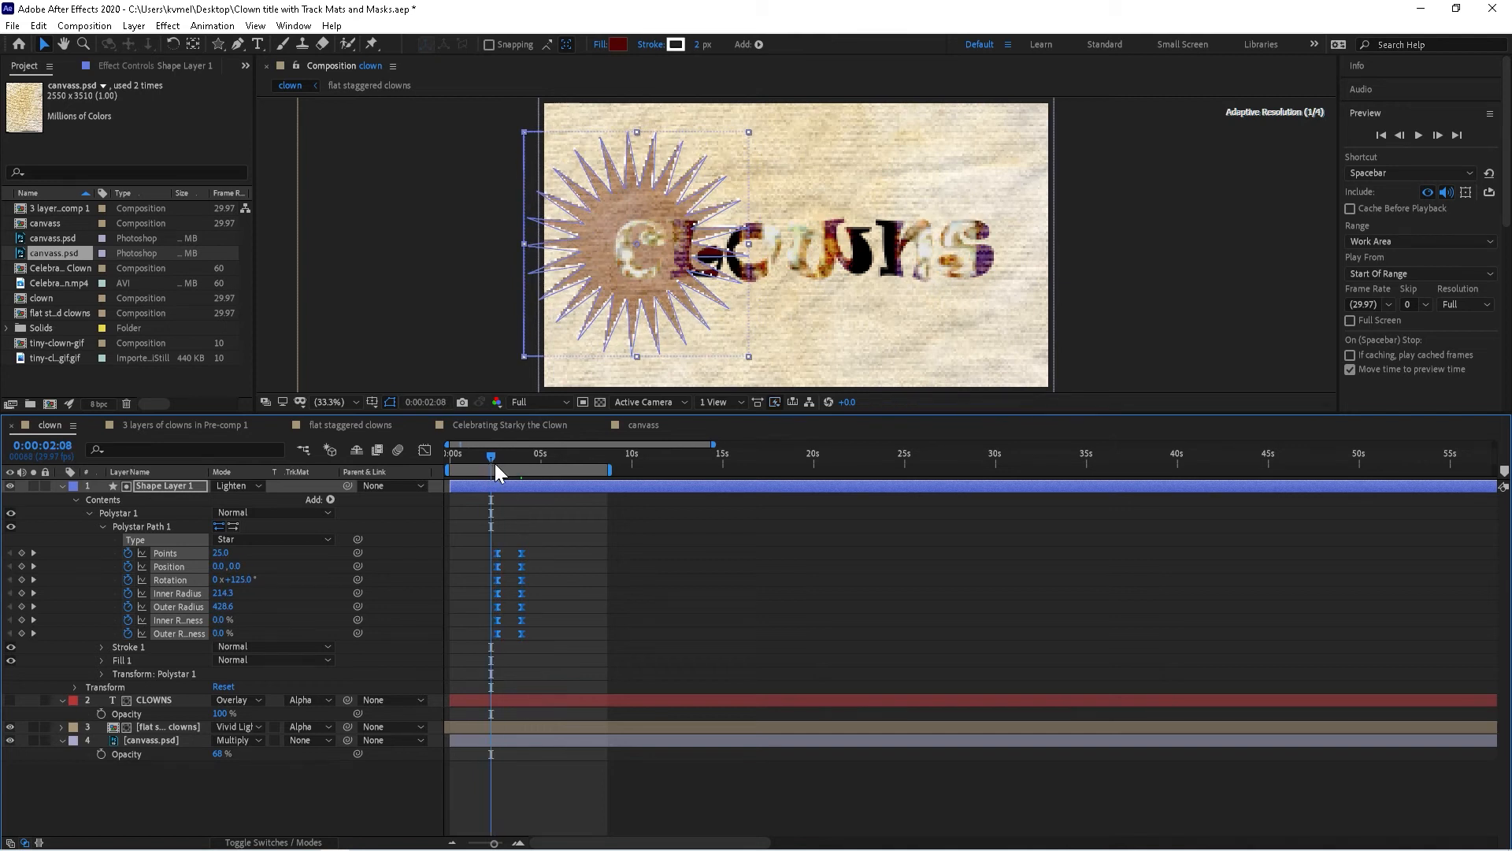
{"action": "left_click", "coordinate": [1381, 133]}
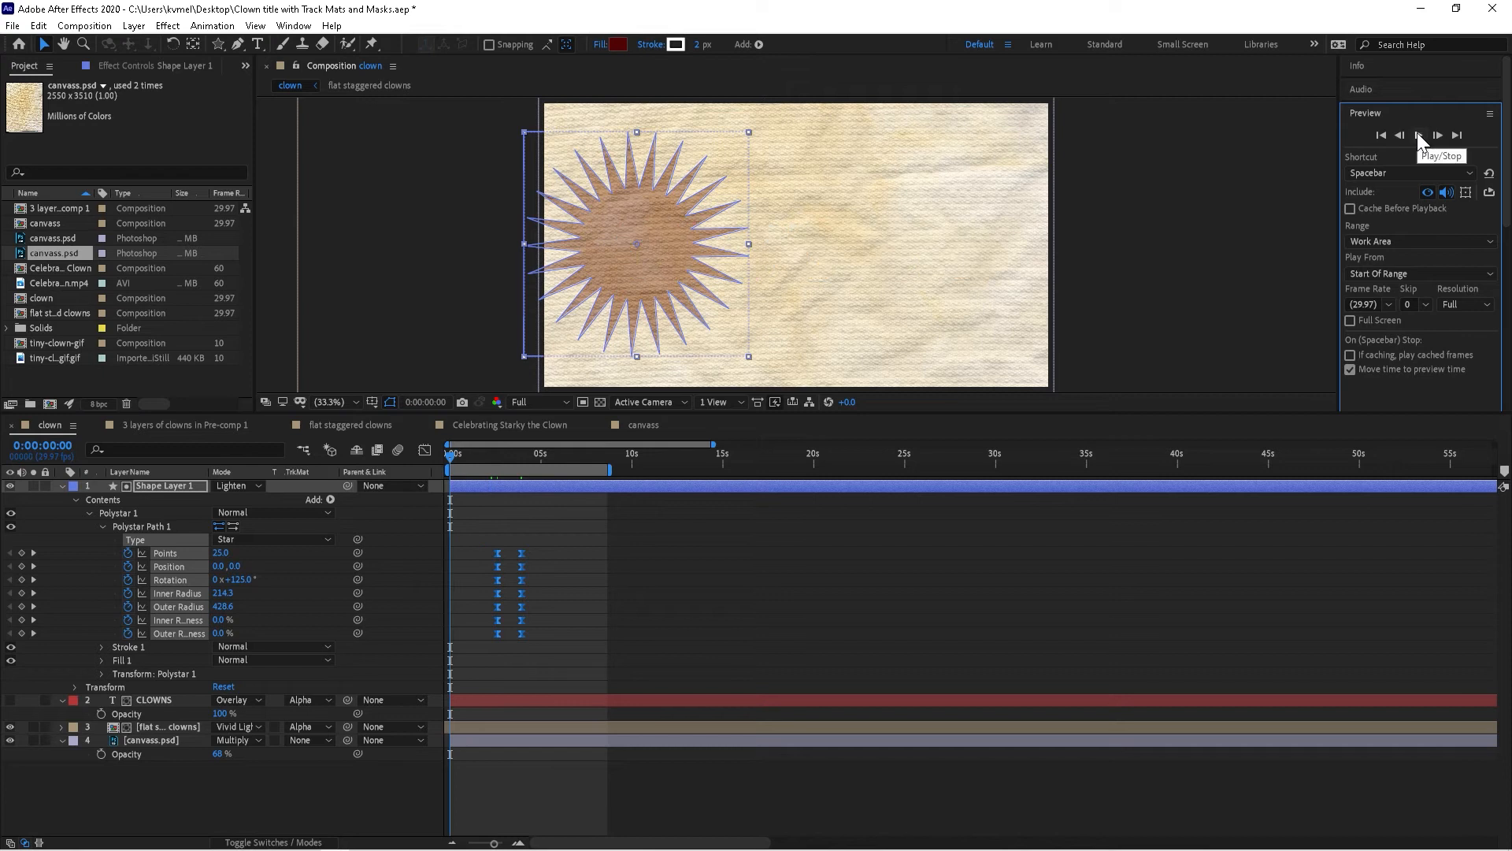
{"action": "left_click", "coordinate": [1419, 136]}
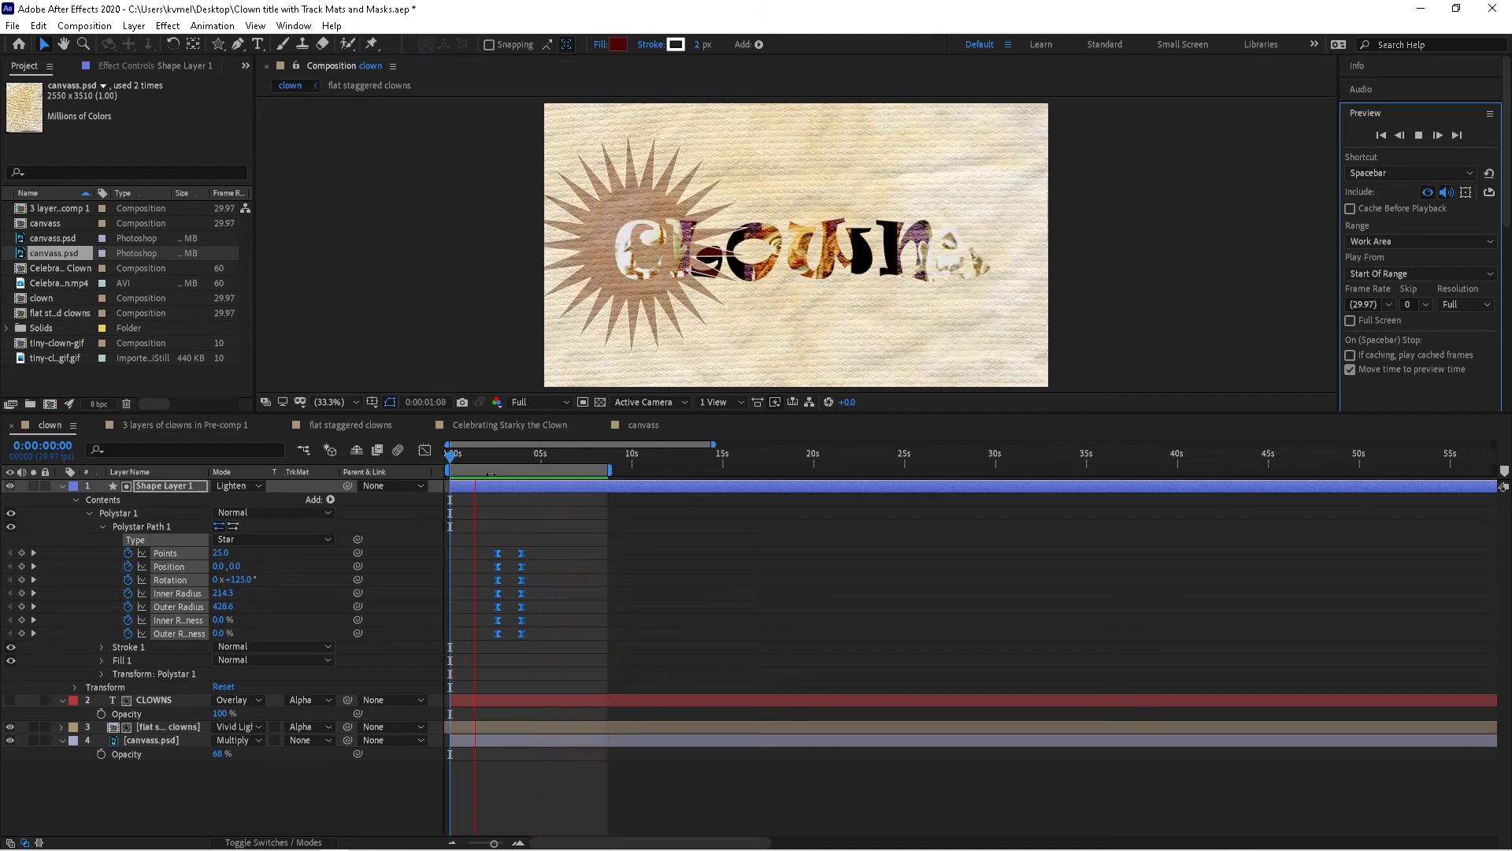
Step: Change the fill color of Shape Layer 1's star to golden yellow E7CB31
{"action": "left_click", "coordinate": [153, 486]}
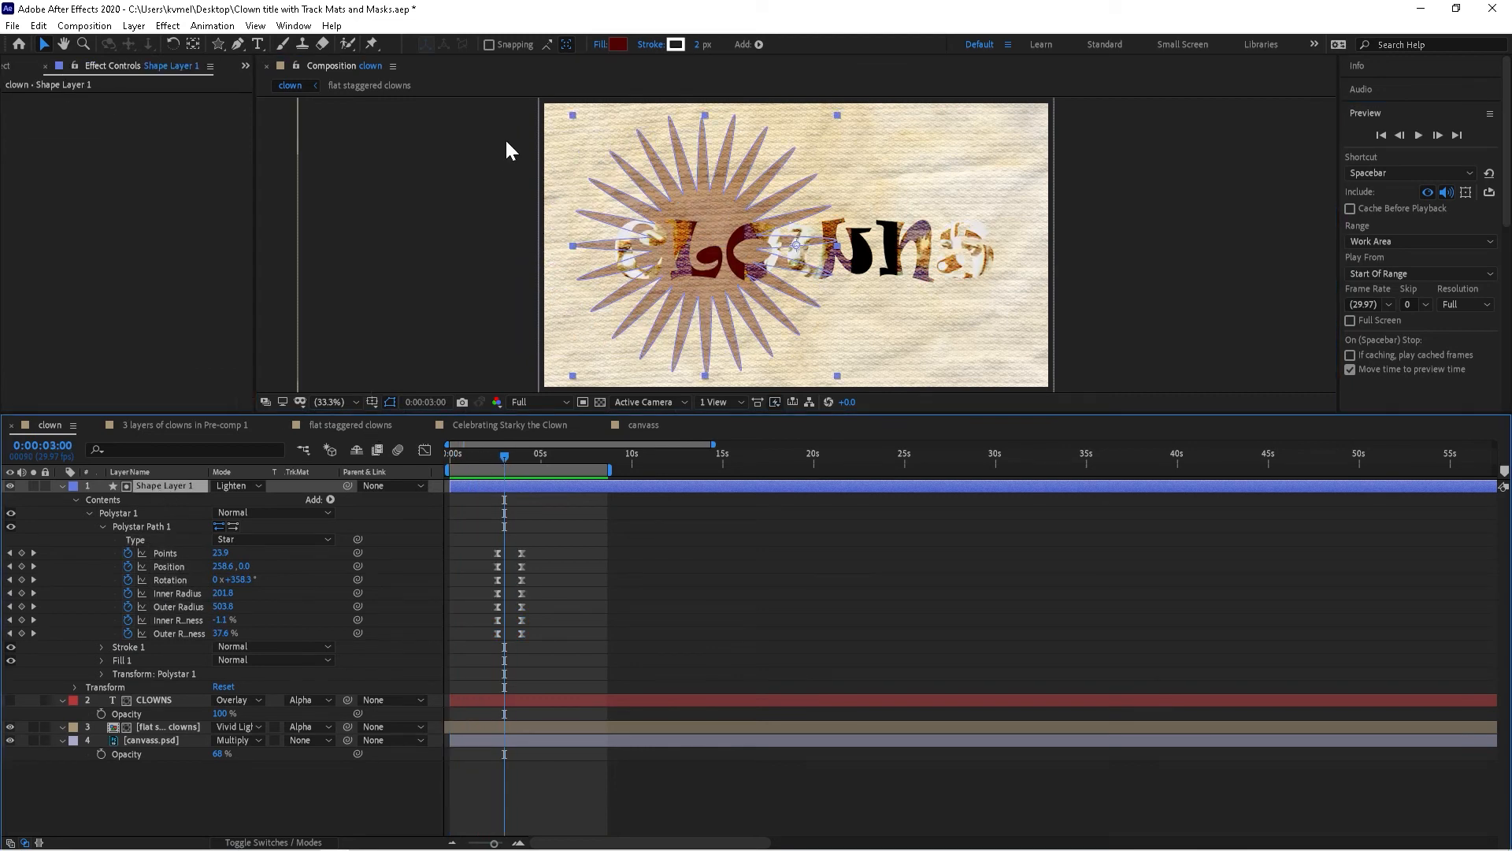
{"action": "left_click", "coordinate": [617, 43]}
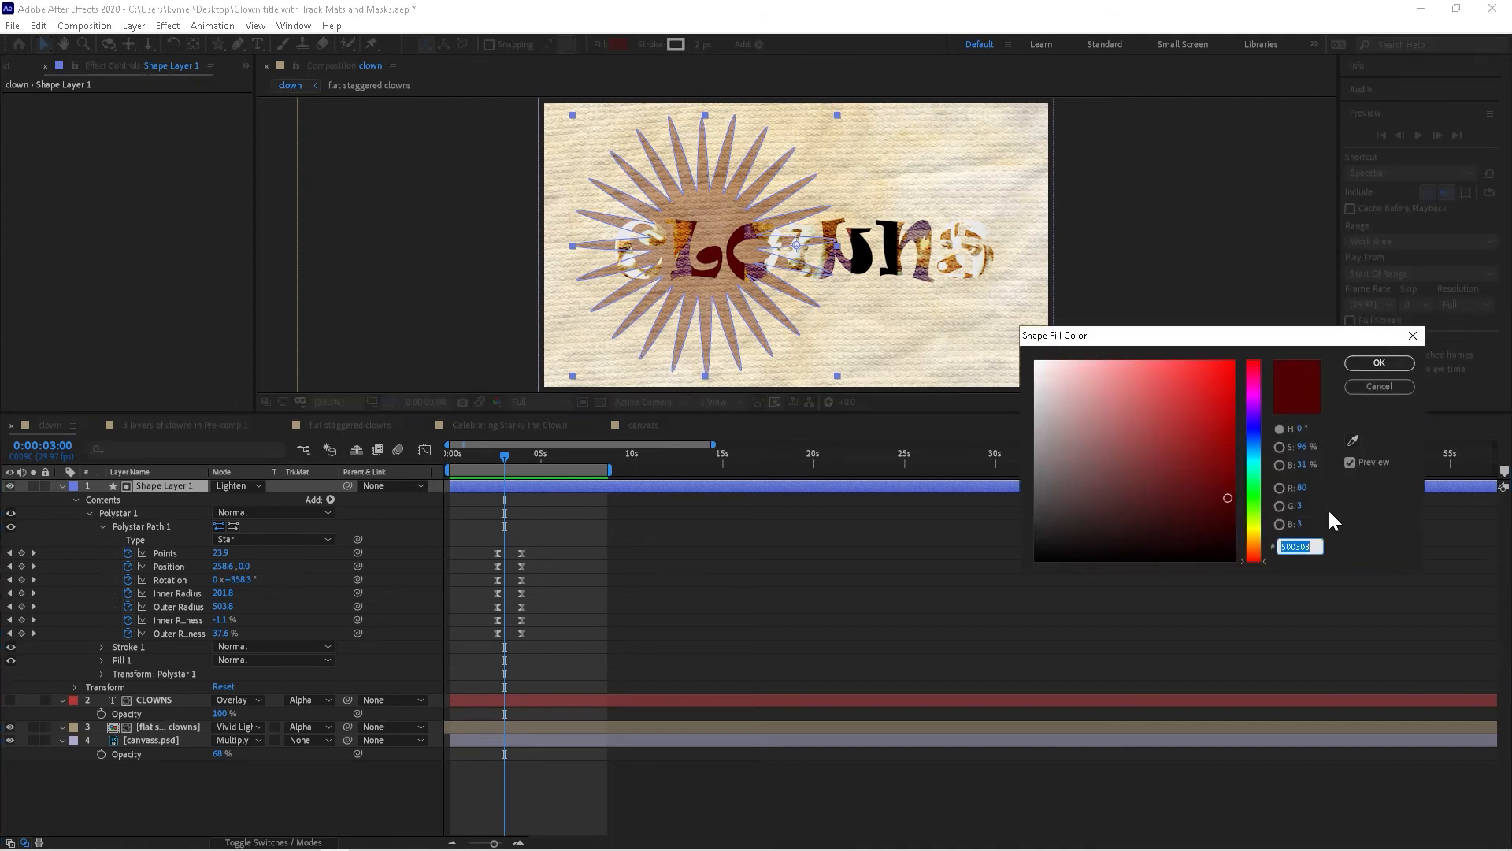
{"action": "left_click", "coordinate": [1257, 527]}
{"action": "left_click", "coordinate": [1190, 367]}
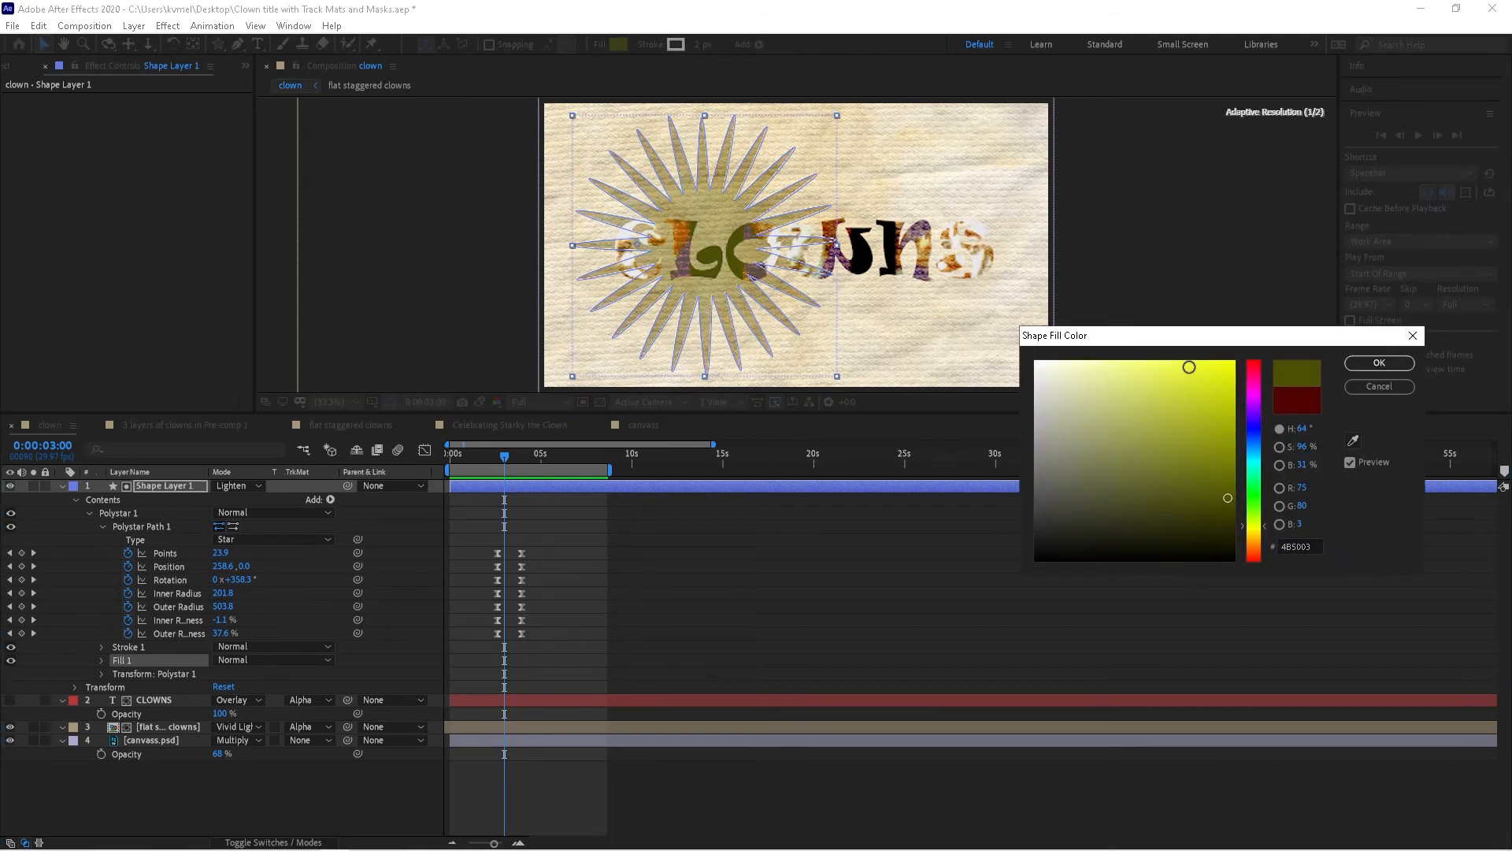
{"action": "left_click", "coordinate": [1159, 368]}
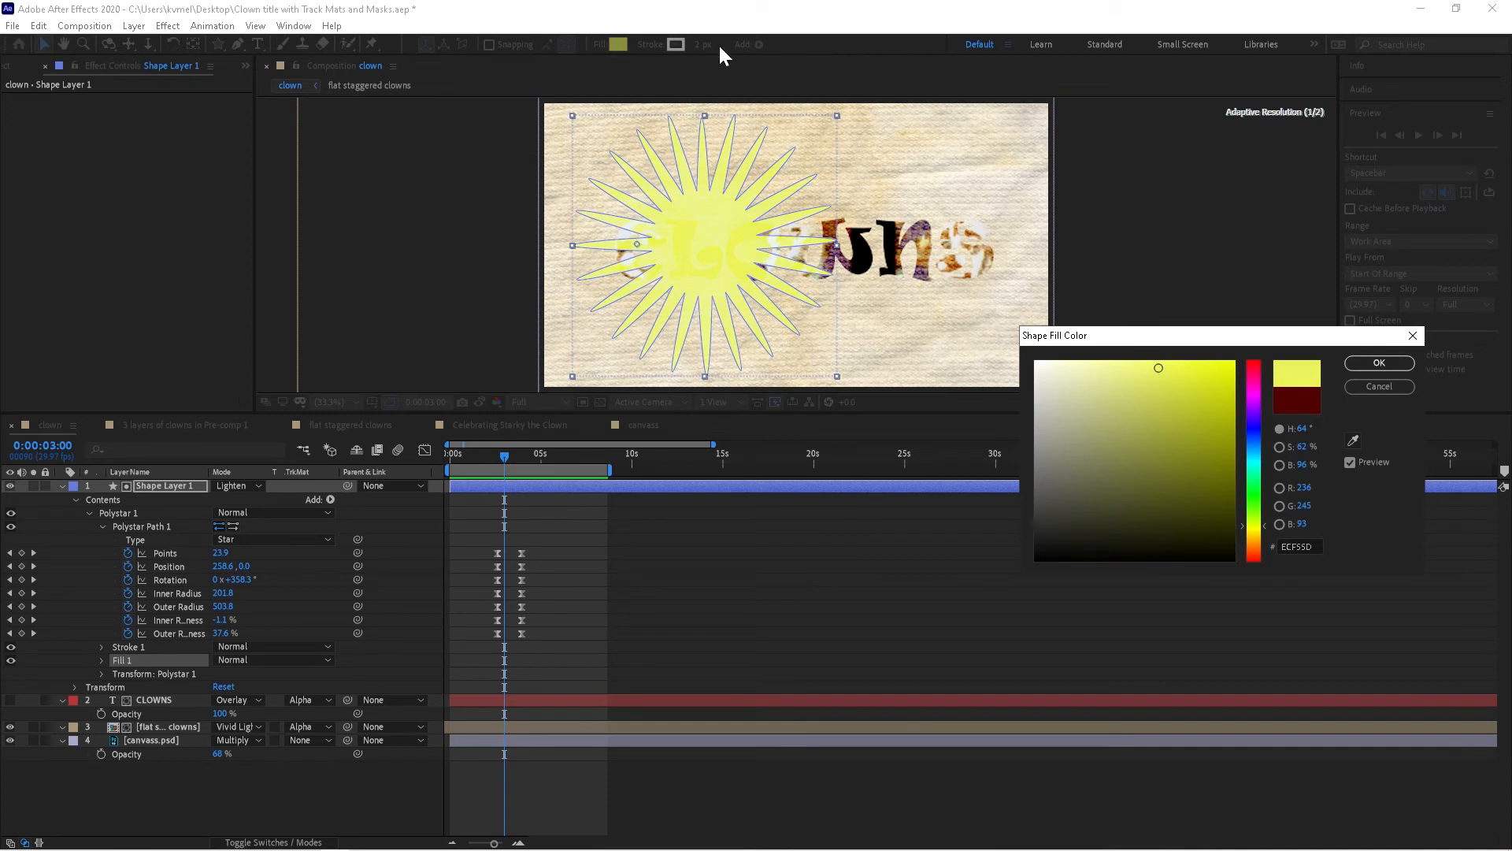
{"action": "left_click", "coordinate": [1189, 374]}
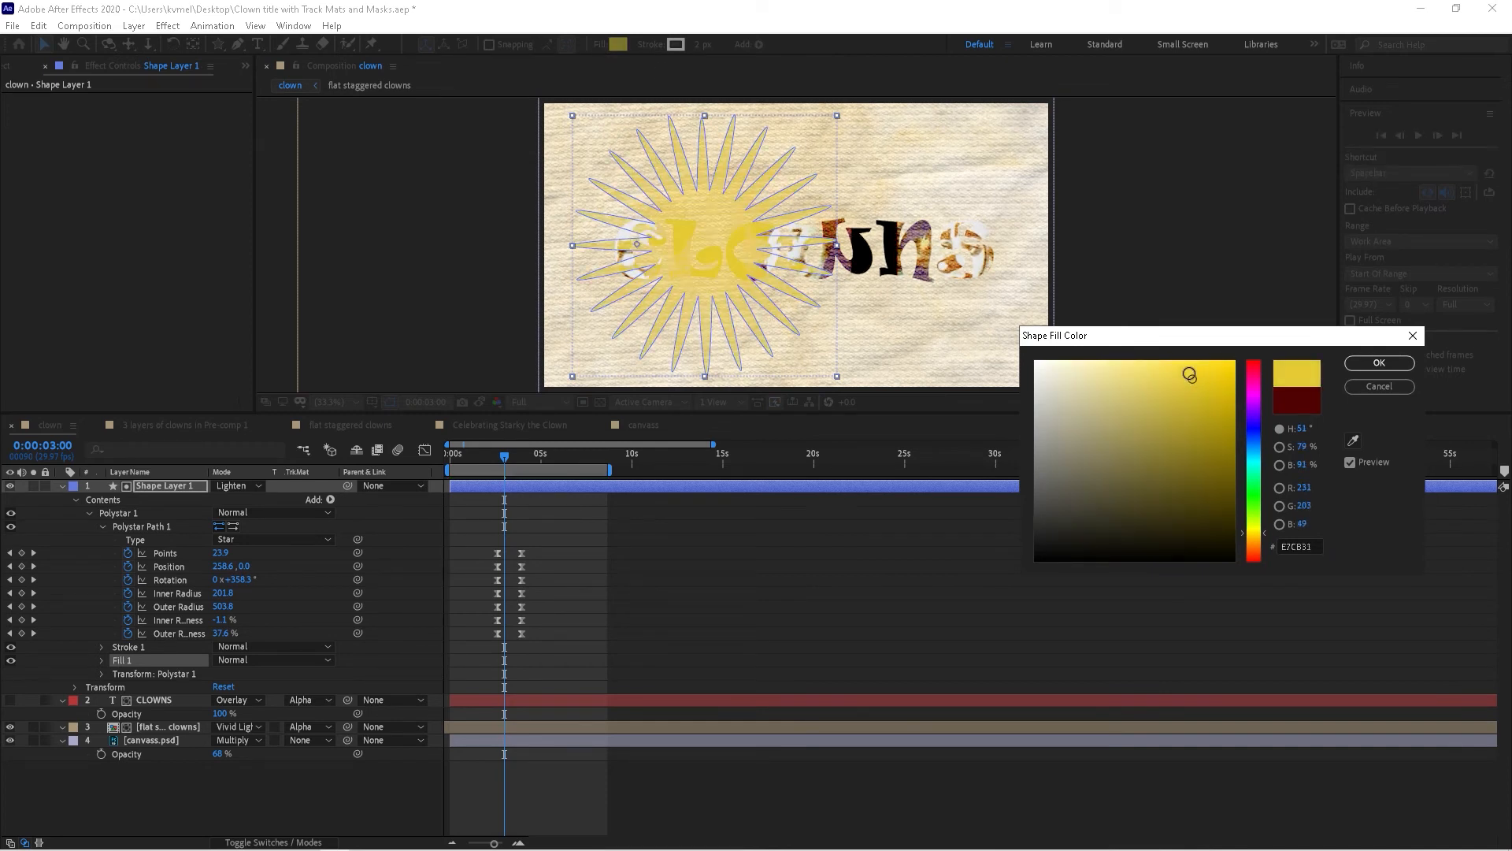
{"action": "left_click", "coordinate": [1377, 361]}
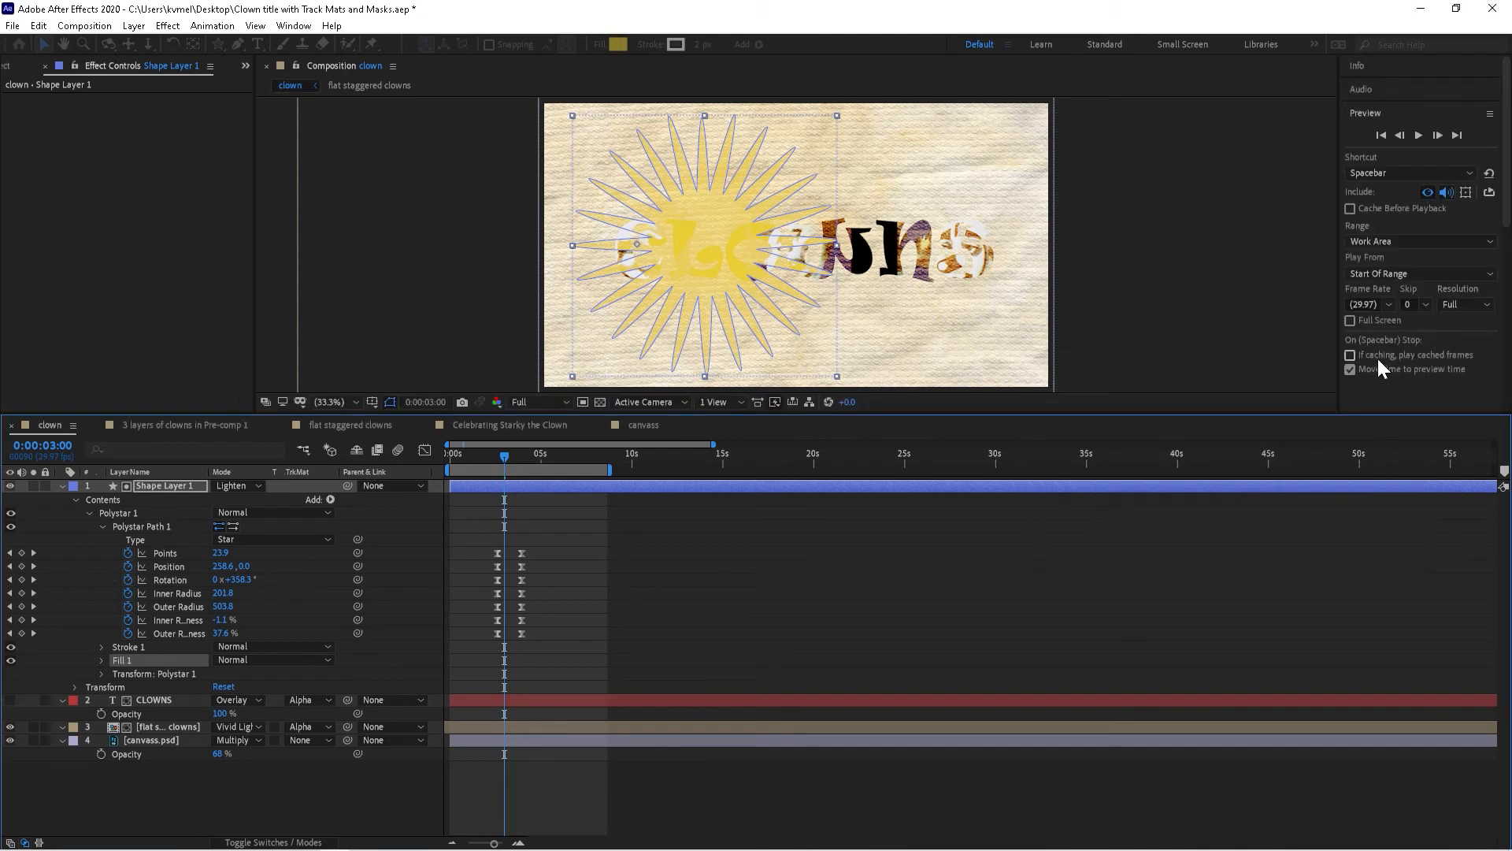
Step: Cycle Shape Layer 1's blending mode to Hue and preview the star animation from near the start
{"action": "left_click", "coordinate": [157, 485]}
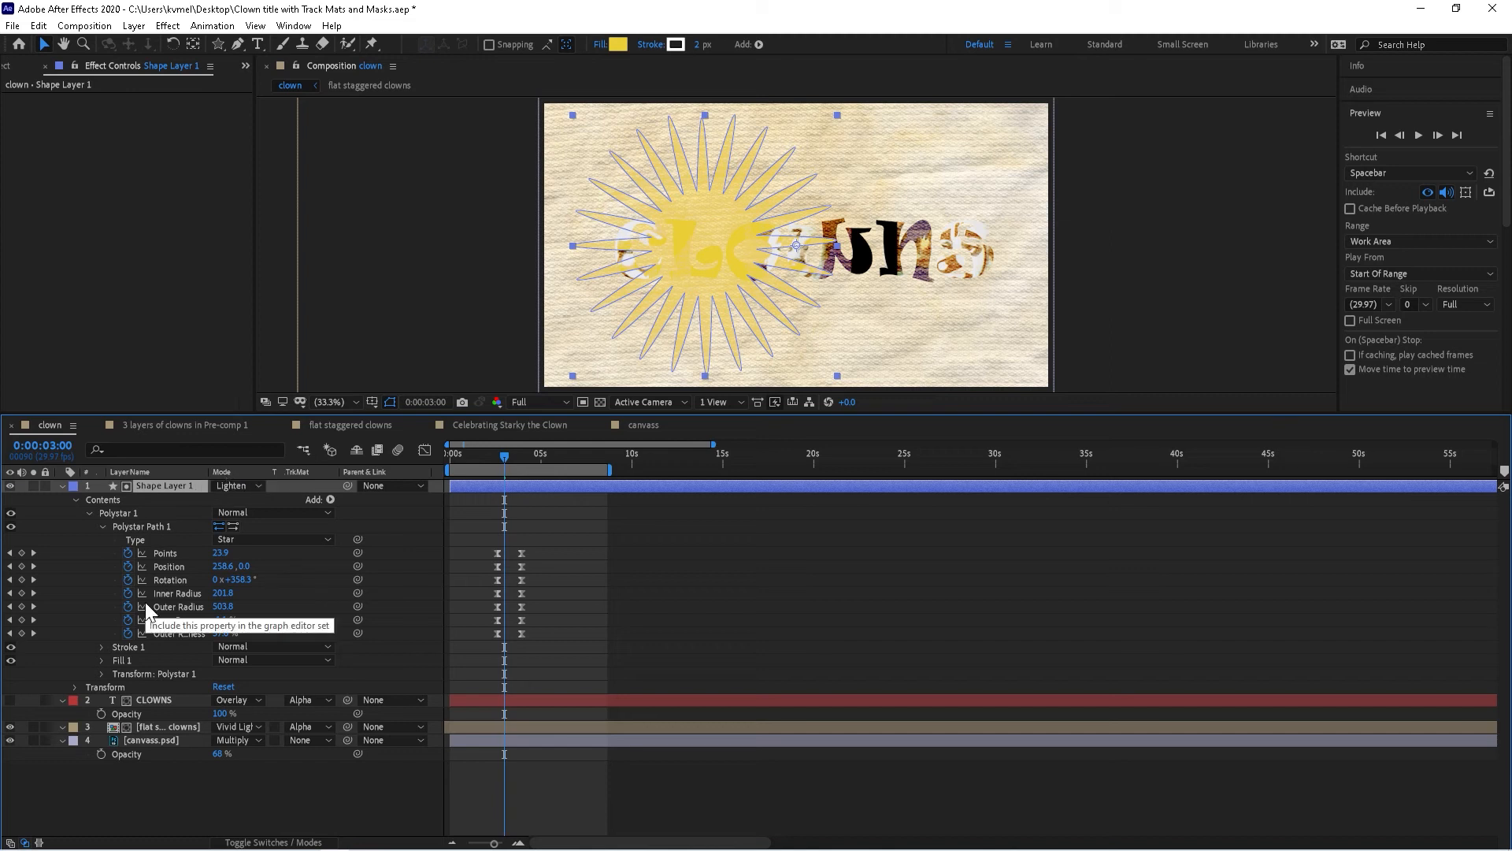
{"action": "key", "text": "shift+equal"}
{"action": "key", "text": "shift+equal"}
{"action": "key", "text": "shift+equal"}
{"action": "key", "text": "shift+equal"}
{"action": "key", "text": "shift+equal"}
{"action": "key", "text": "shift+equal"}
{"action": "key", "text": "shift+equal"}
{"action": "key", "text": "shift+equal"}
{"action": "key", "text": "shift+equal"}
{"action": "key", "text": "shift+equal"}
{"action": "key", "text": "shift+equal"}
{"action": "key", "text": "shift+equal"}
{"action": "key", "text": "shift+equal"}
{"action": "key", "text": "shift+equal"}
{"action": "key", "text": "shift+equal"}
{"action": "key", "text": "shift+equal"}
{"action": "key", "text": "shift+equal"}
{"action": "key", "text": "shift+equal"}
{"action": "key", "text": "shift+equal"}
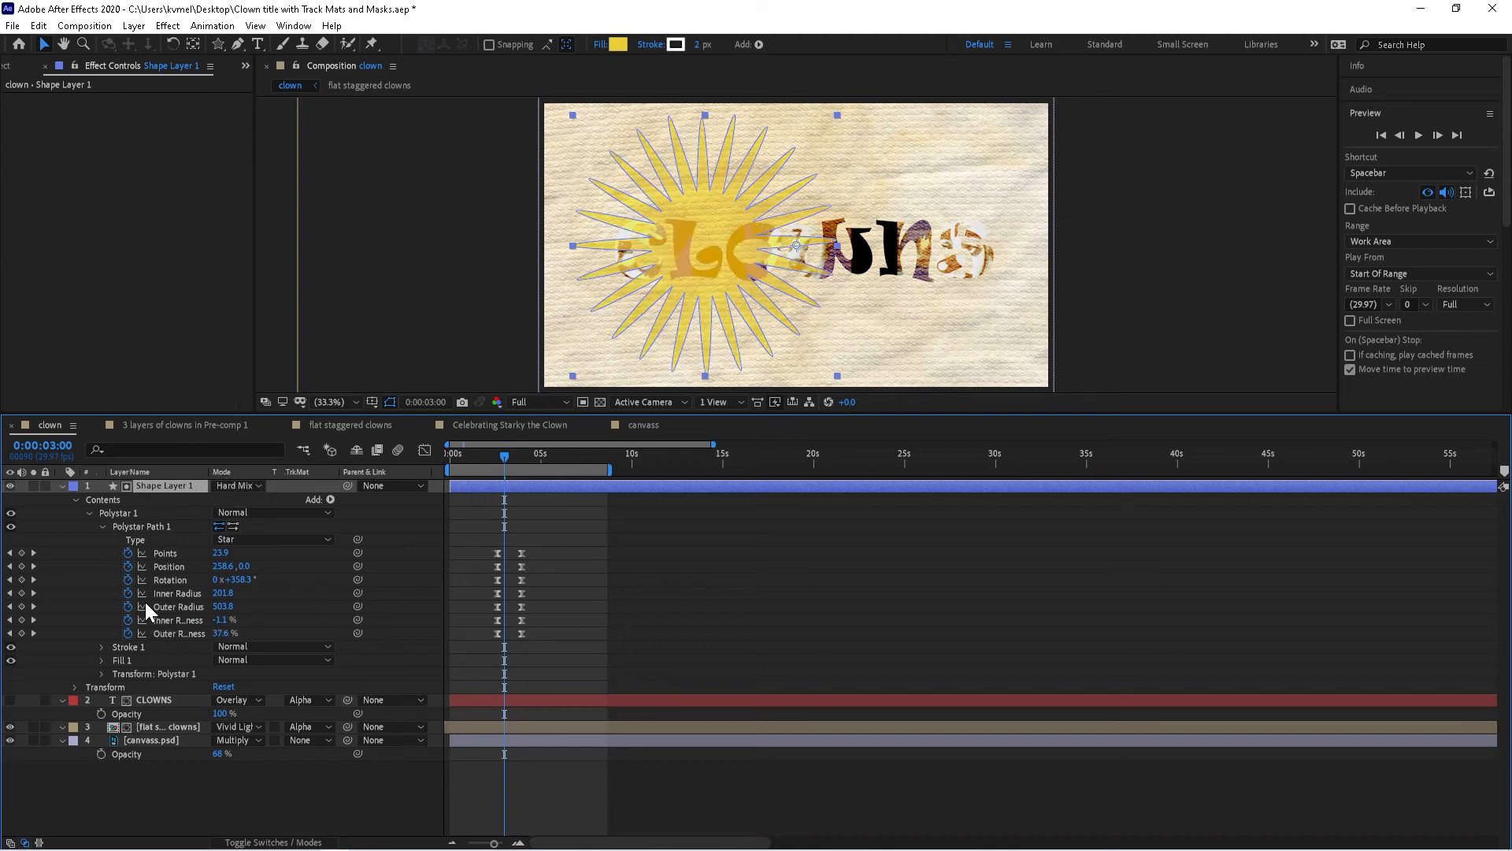
{"action": "key", "text": "shift+minus"}
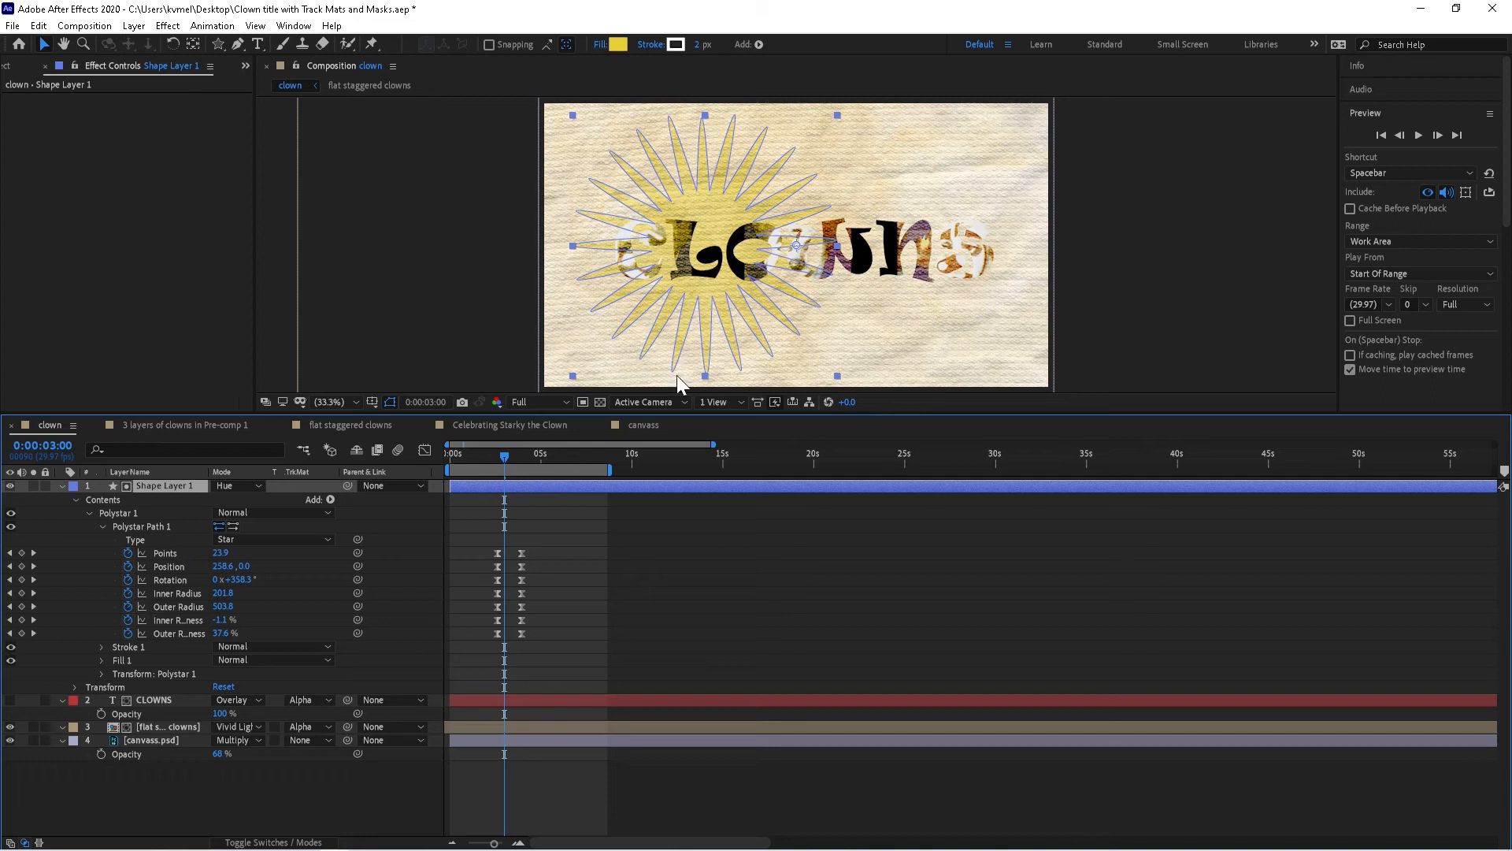
{"action": "left_click", "coordinate": [457, 455]}
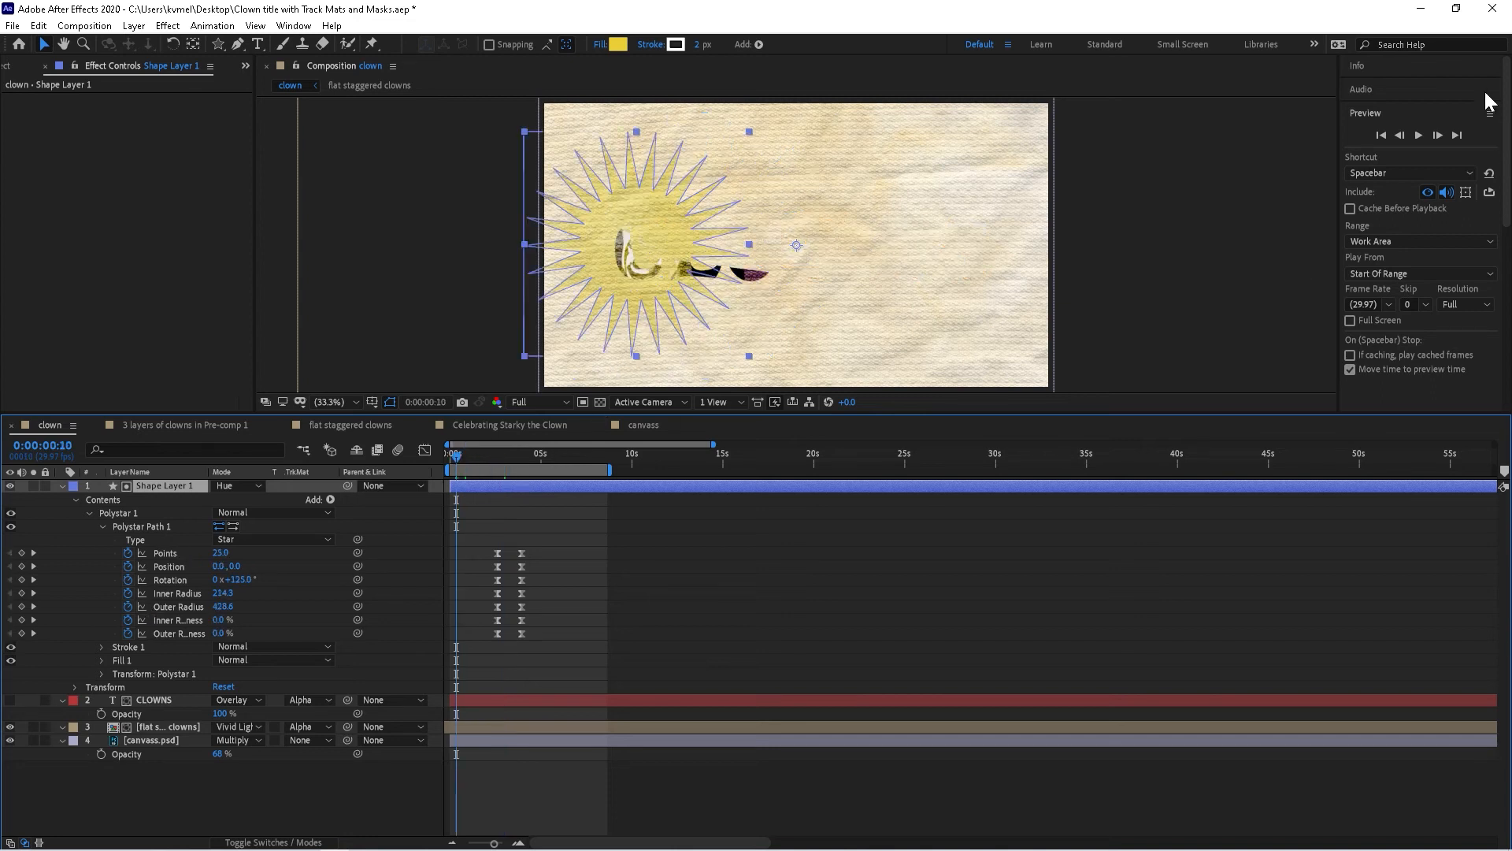
{"action": "left_click", "coordinate": [1419, 132]}
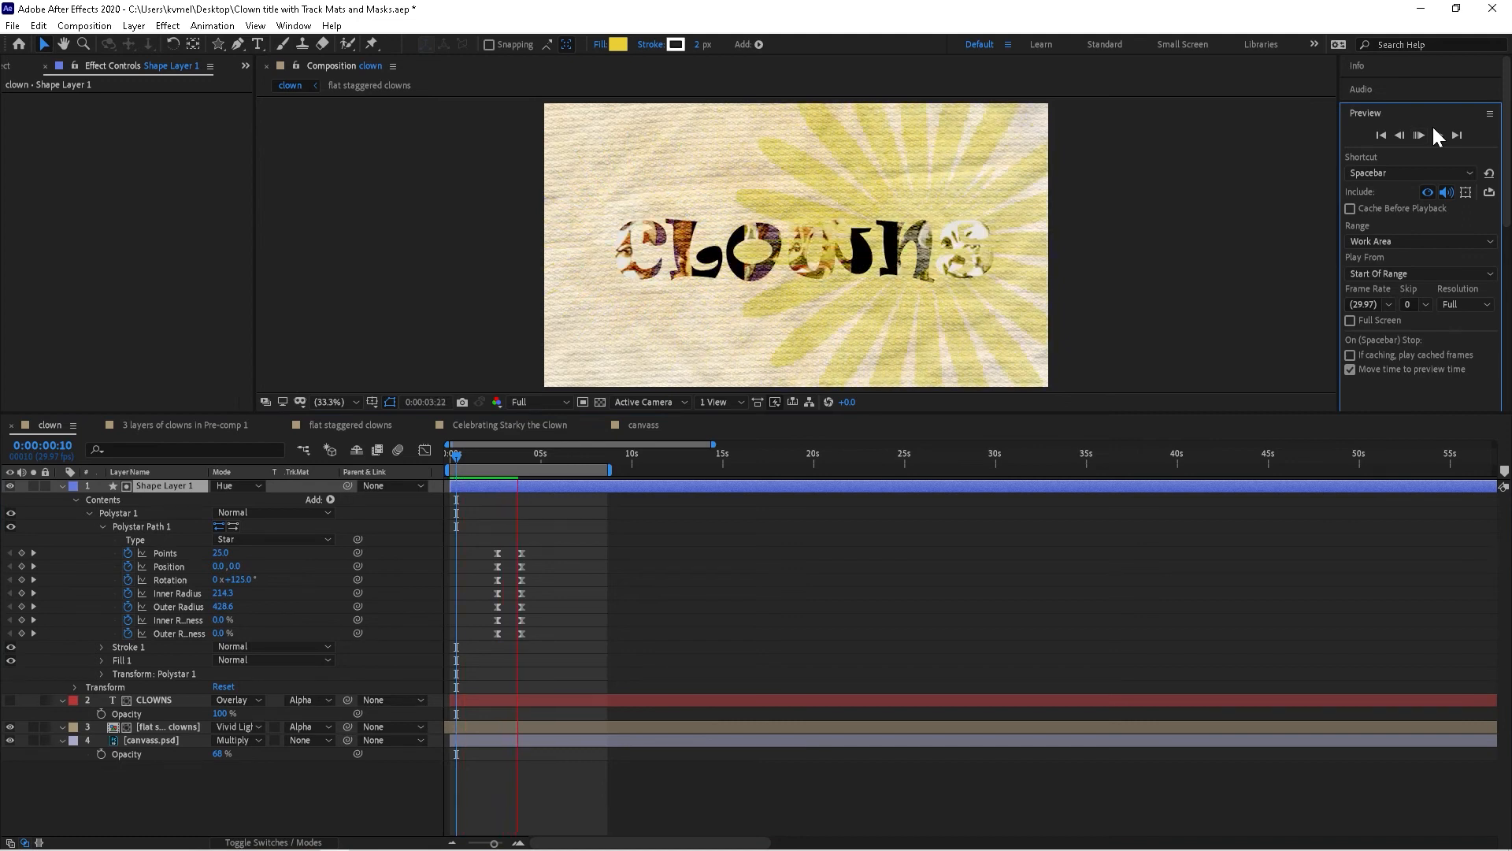
Step: Duplicate the CLOWNS text layer and its flat staggered clowns layer together, with the copies placed above Shape Layer 1
{"action": "left_click", "coordinate": [153, 700]}
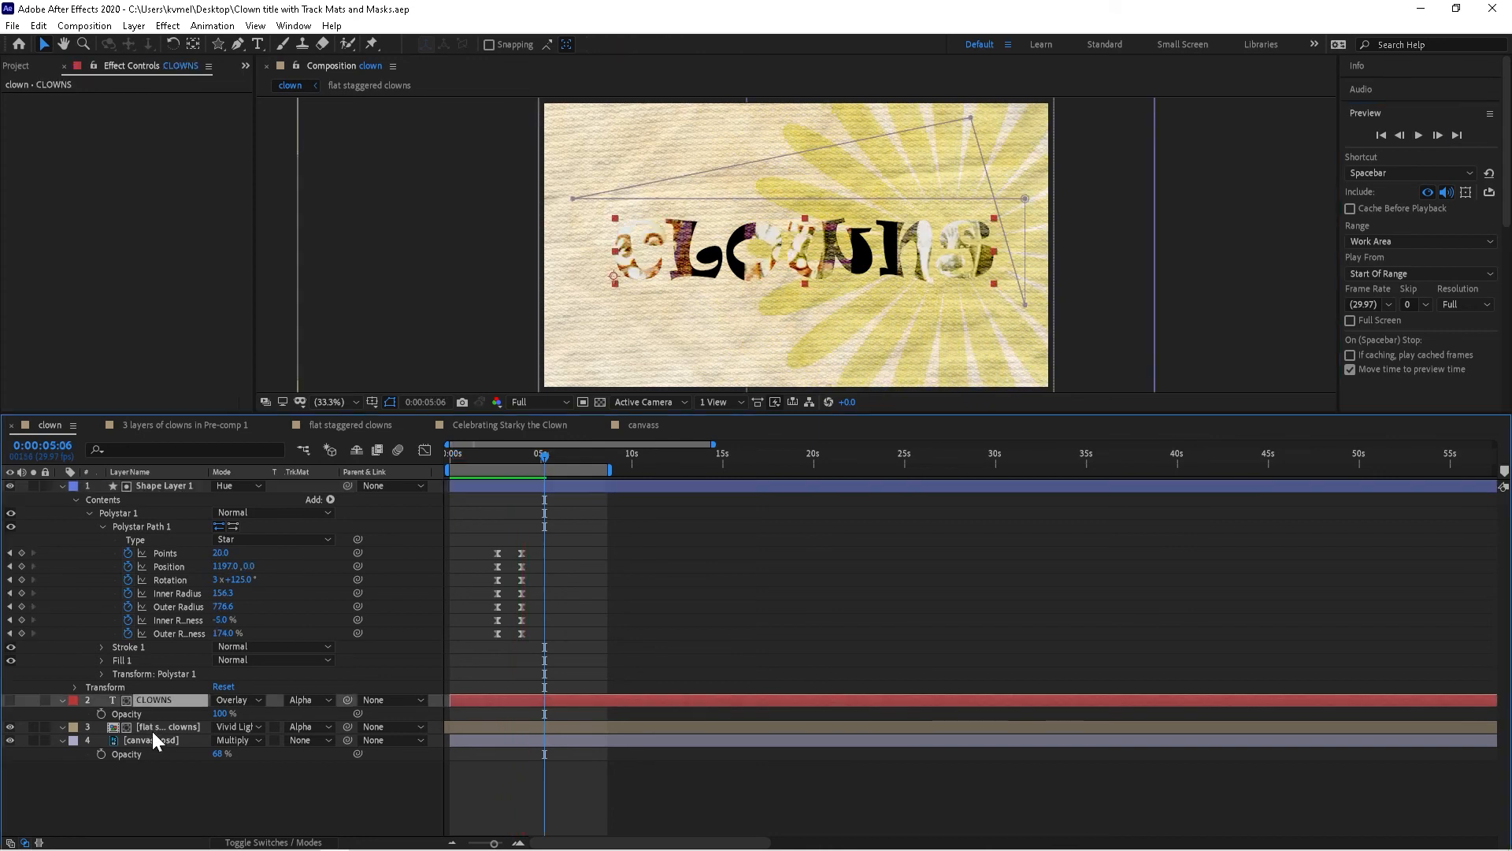
{"action": "left_click", "coordinate": [149, 726]}
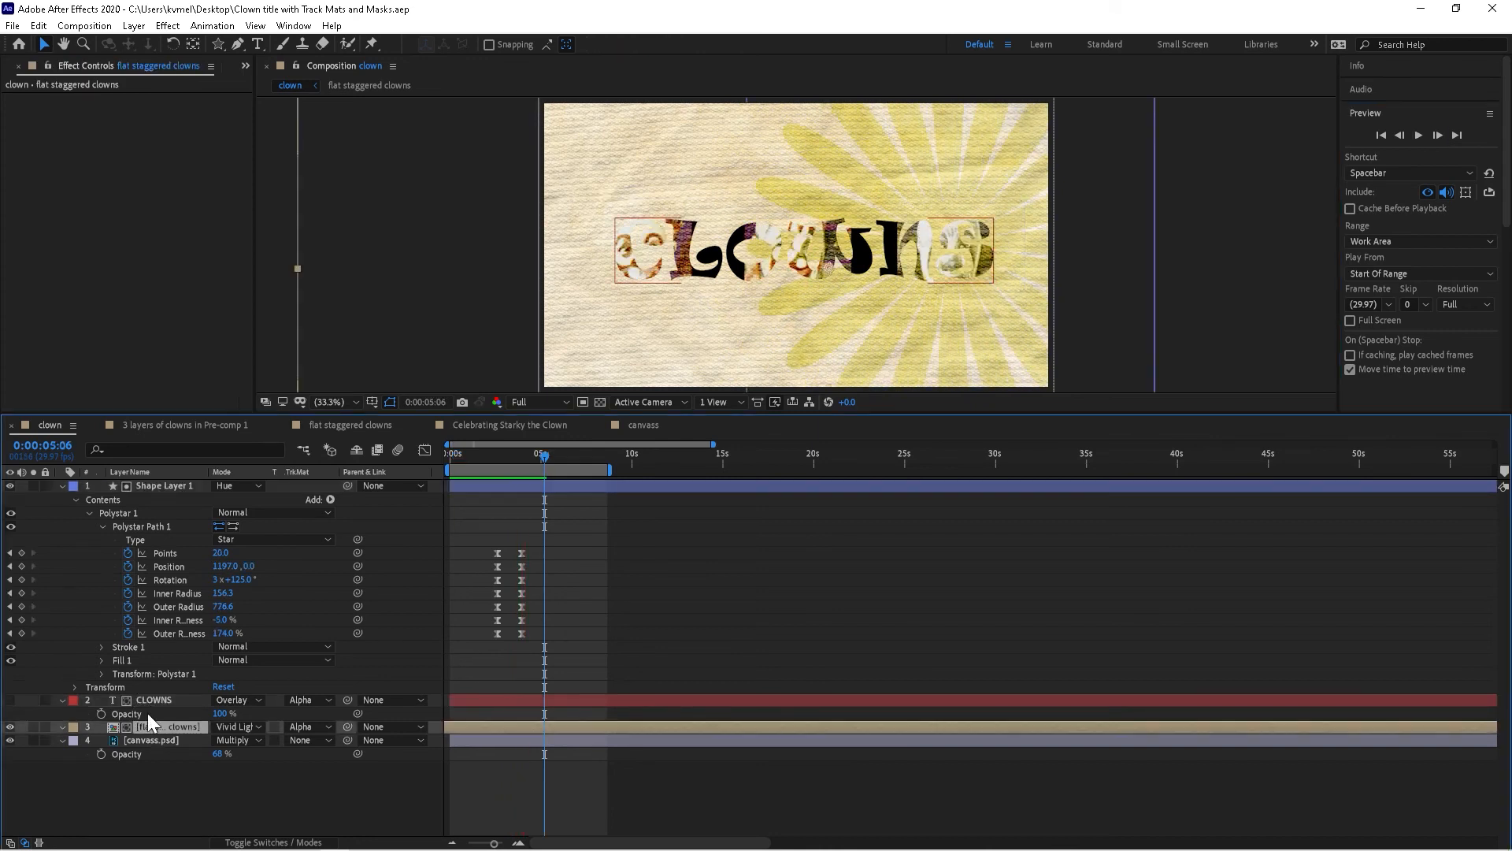
{"action": "left_click", "coordinate": [143, 698]}
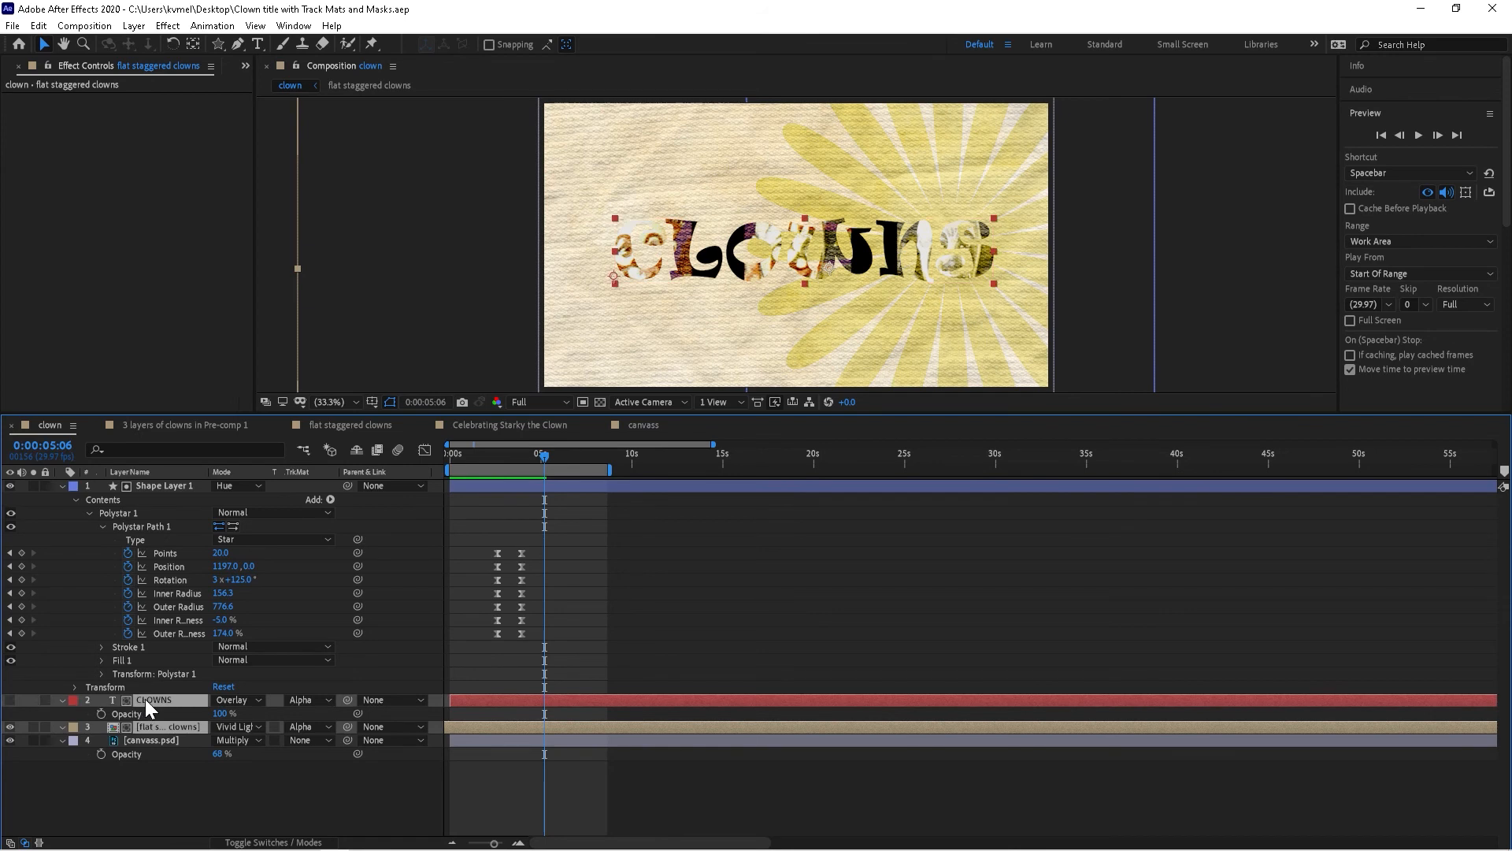
{"action": "key", "text": "ctrl+d"}
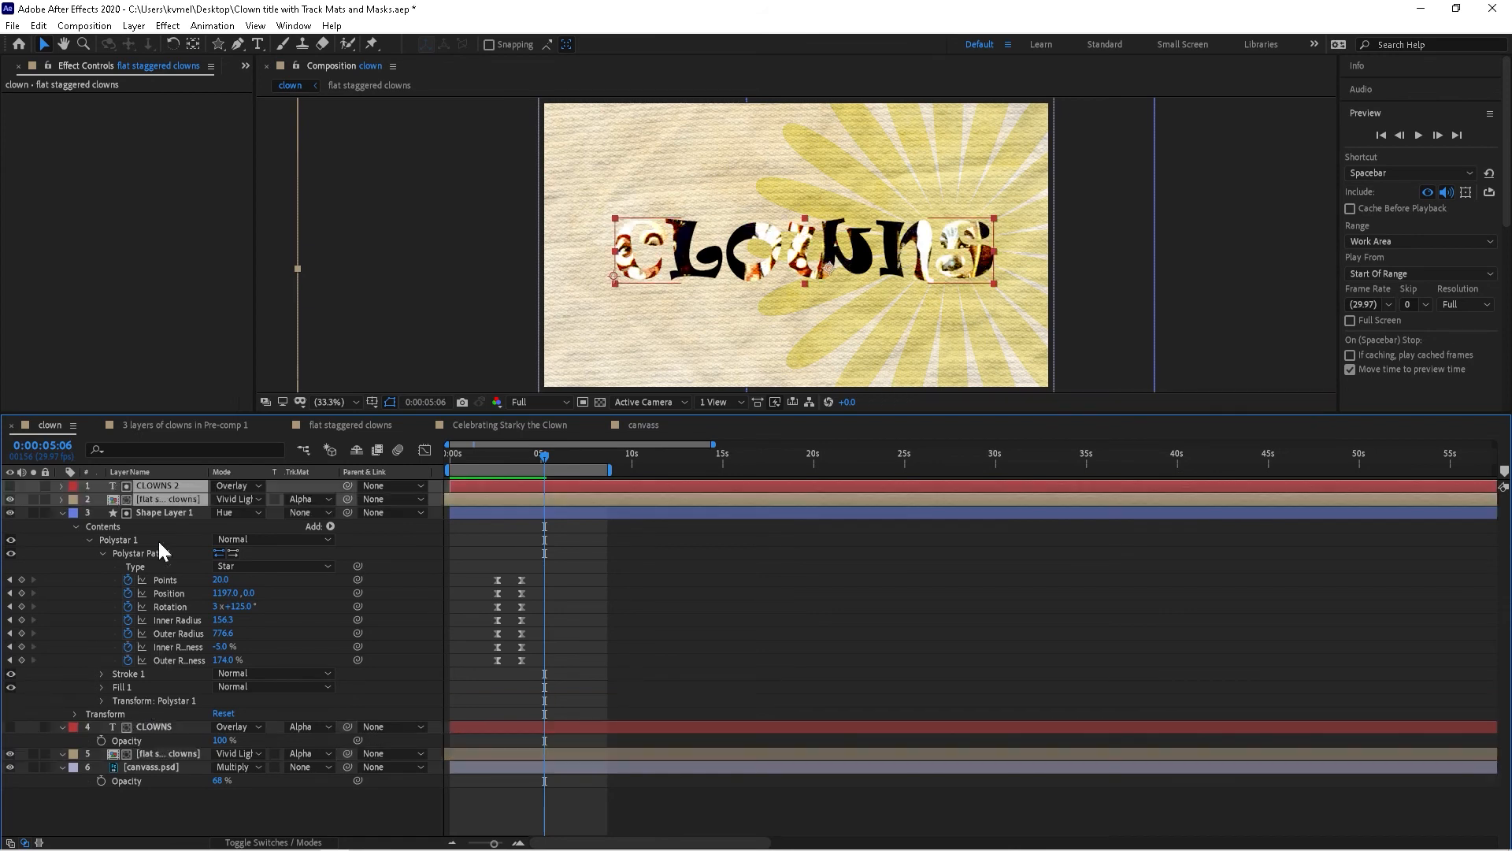
Step: Try the Multiply, Overlay and Exclusion blending modes on the duplicated CLOWNS 2 and flat staggered clowns layers
{"action": "left_click", "coordinate": [223, 487]}
{"action": "left_click", "coordinate": [343, 234]}
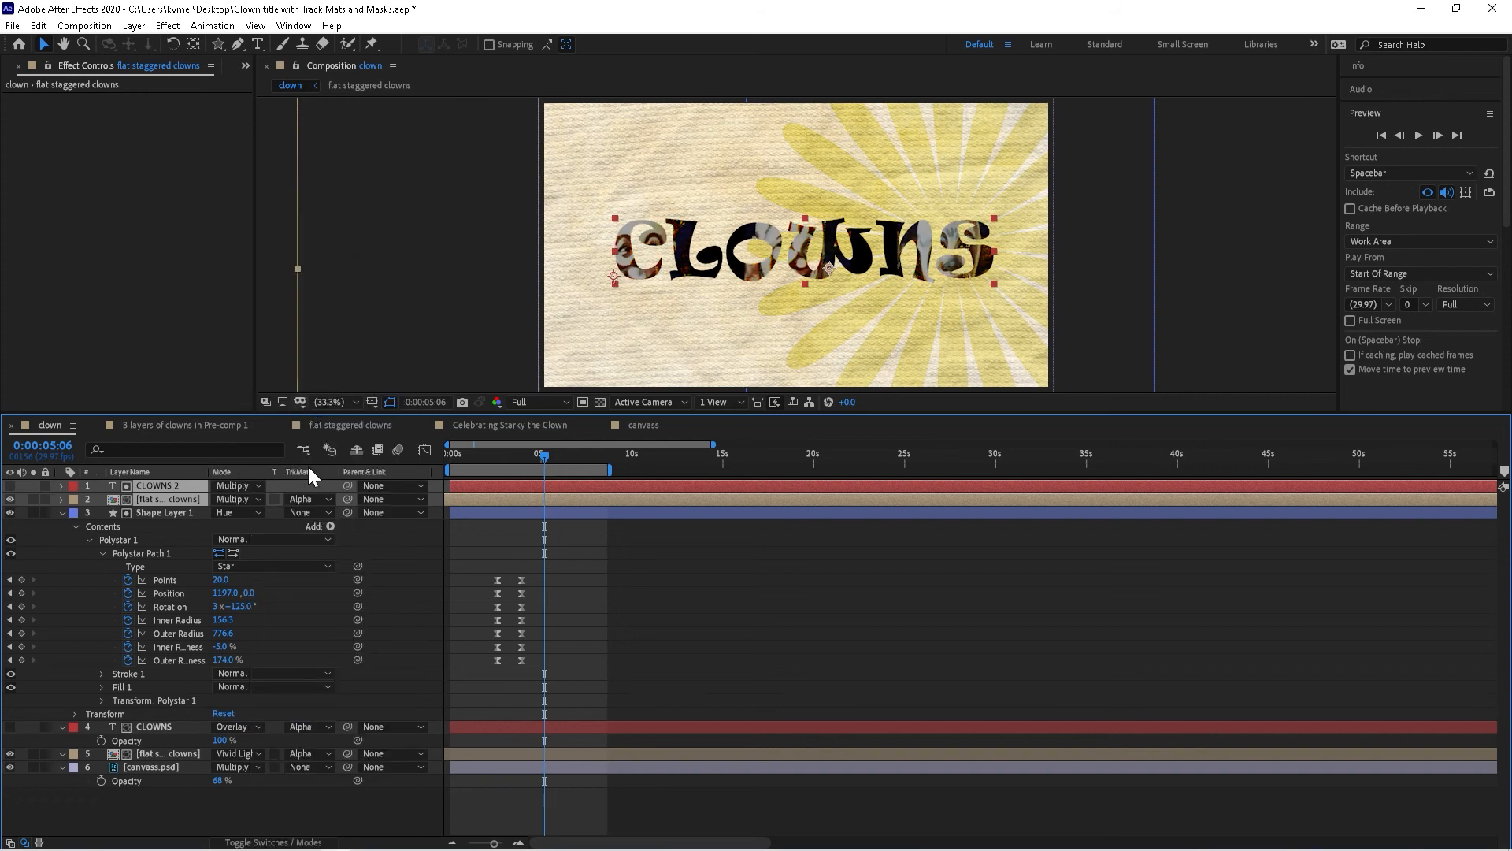
{"action": "left_click", "coordinate": [248, 486]}
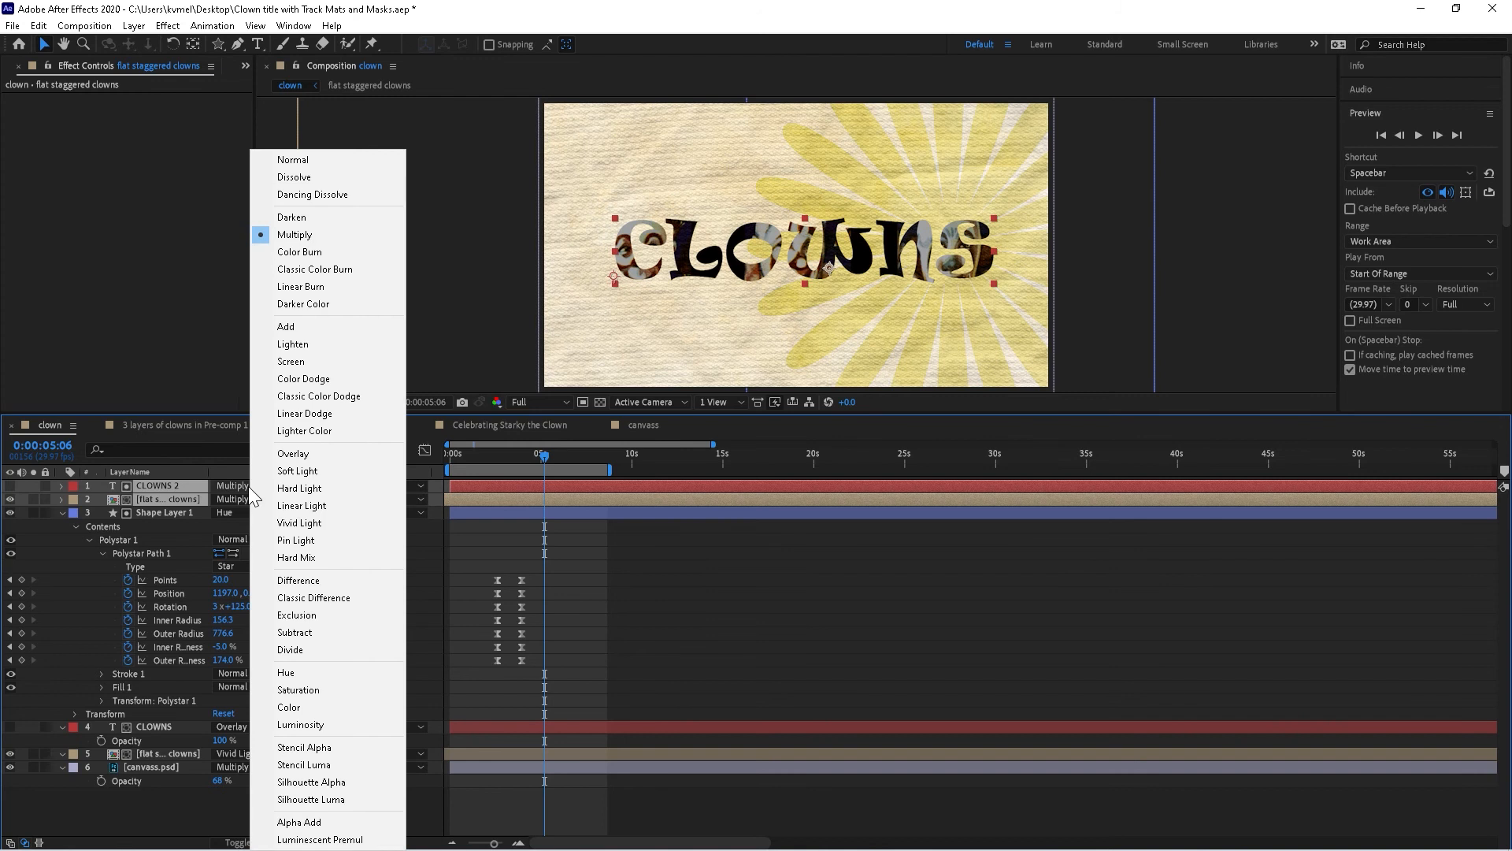
{"action": "left_click", "coordinate": [304, 458]}
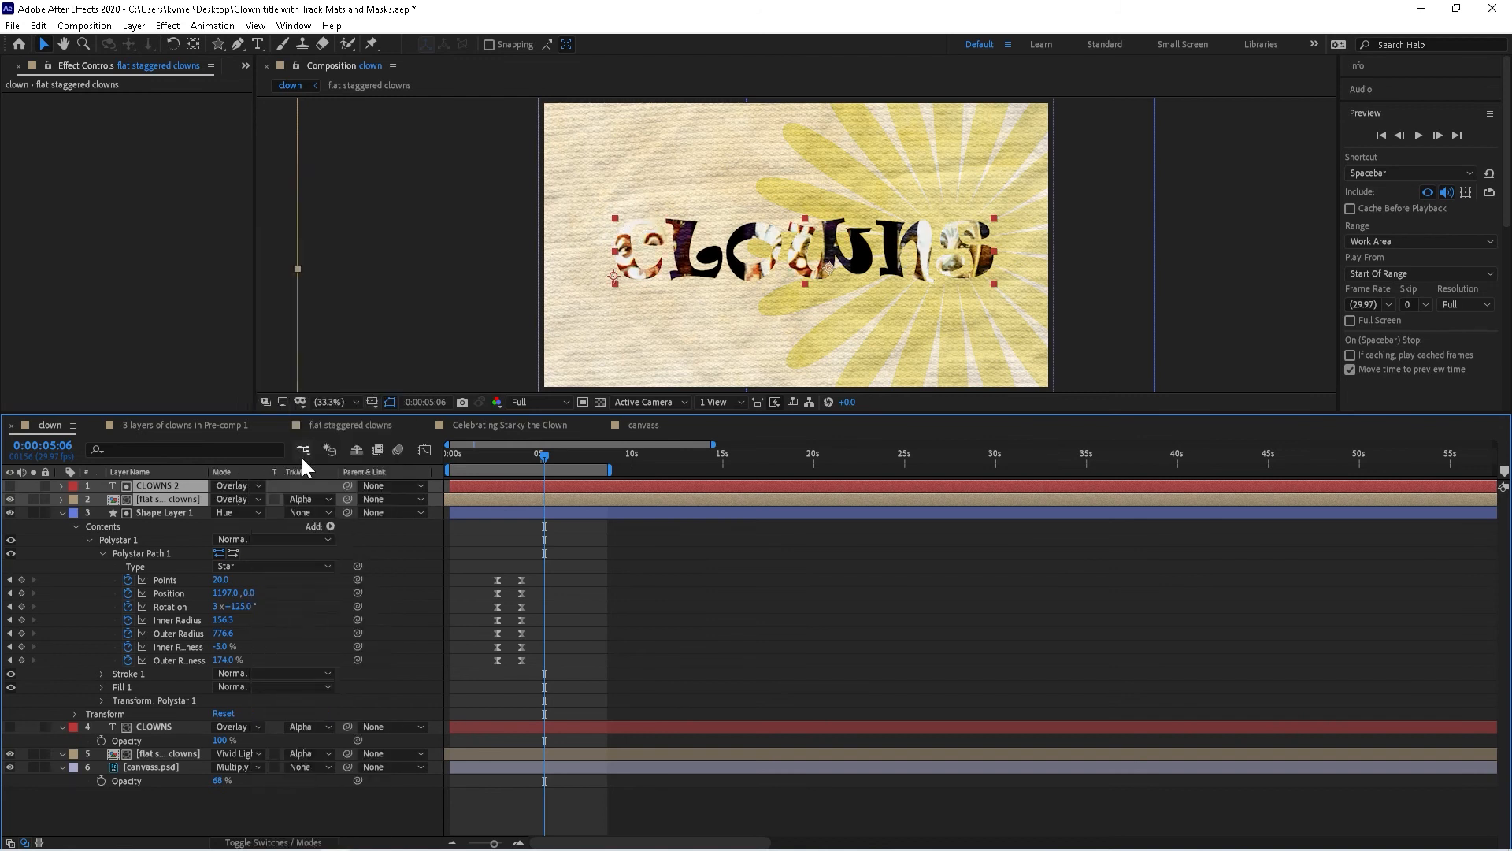
{"action": "left_click", "coordinate": [253, 485]}
{"action": "left_click", "coordinate": [295, 615]}
{"action": "left_click", "coordinate": [239, 484]}
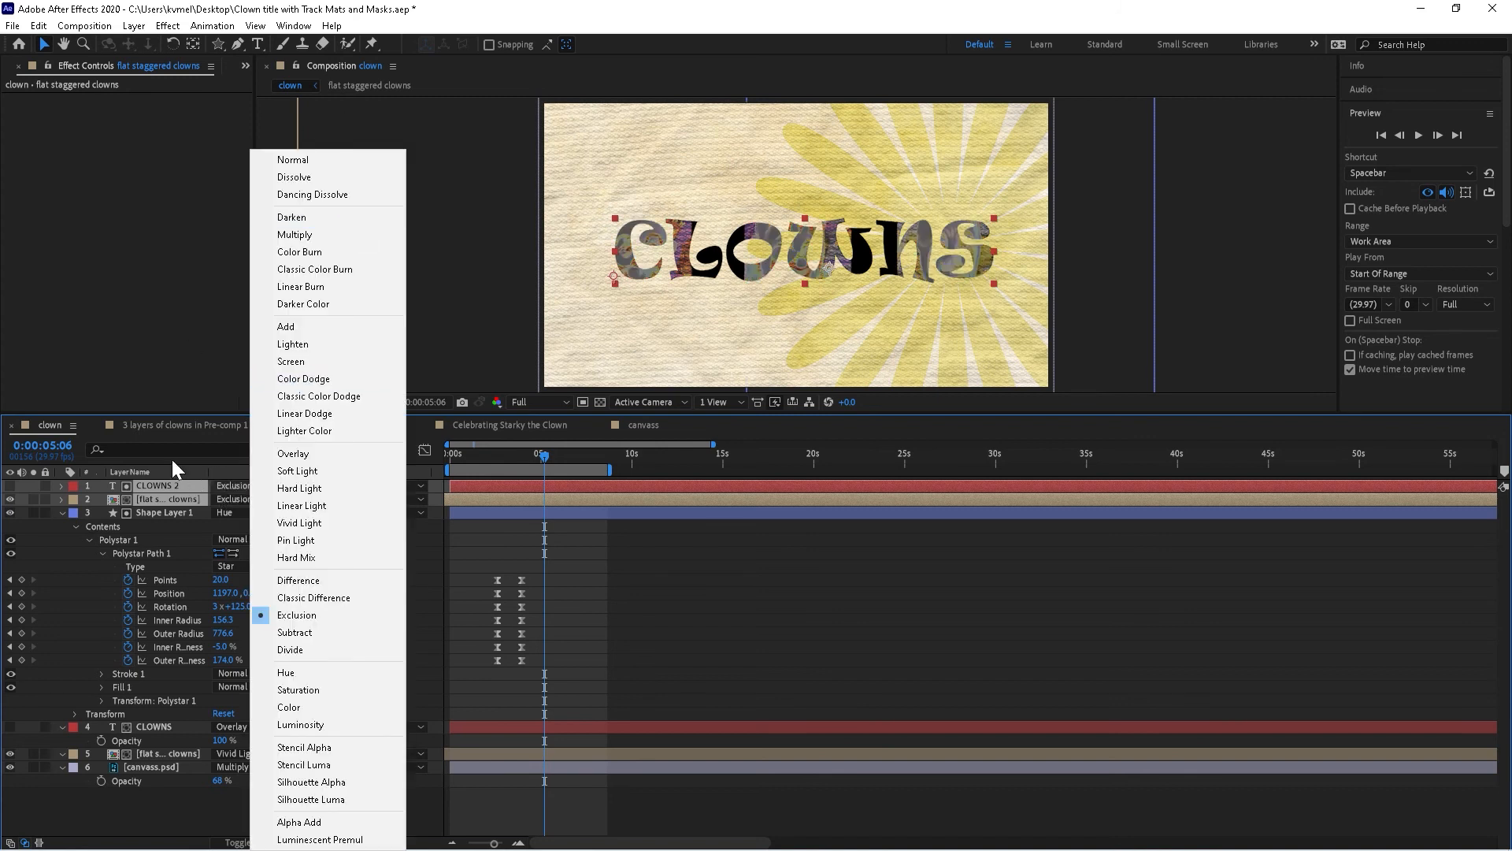
{"action": "left_click", "coordinate": [299, 392]}
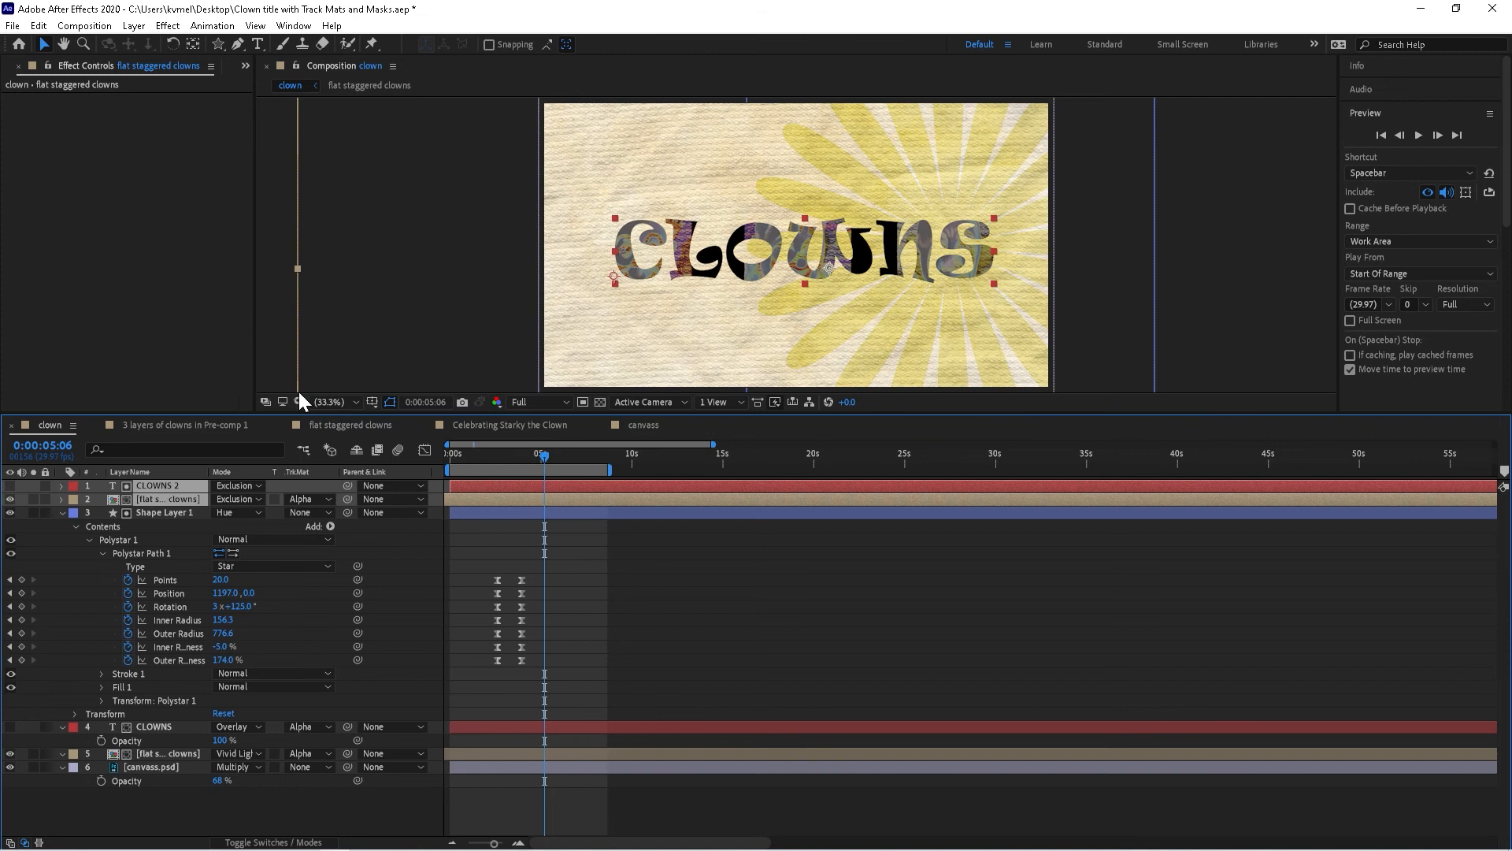
Step: Cycle the two duplicated title layers through the remaining blending modes to Luminescent Premul
{"action": "key", "text": "shift+equal"}
{"action": "key", "text": "shift+equal"}
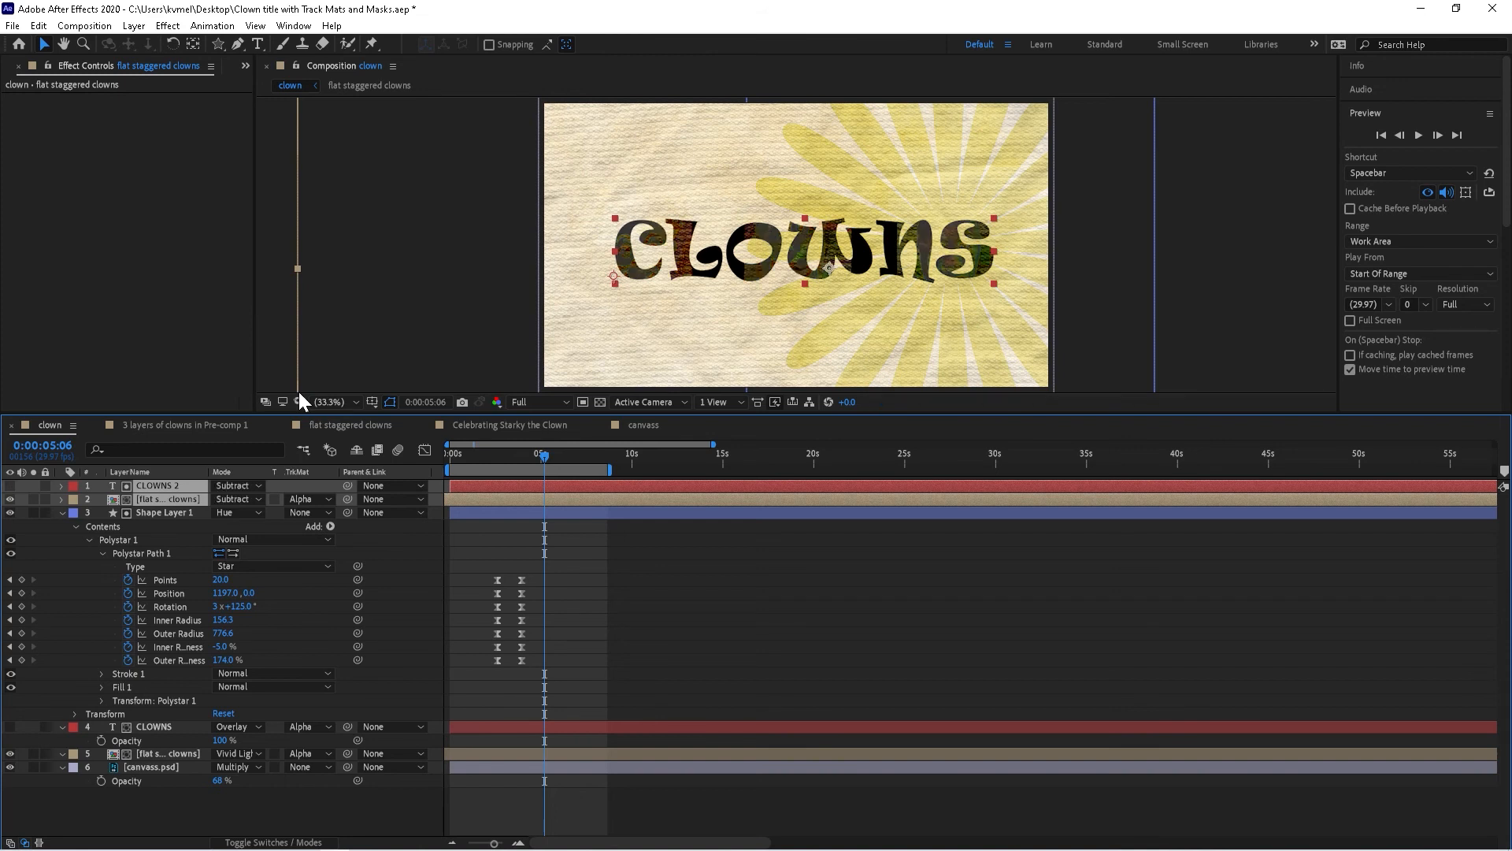
{"action": "key", "text": "shift+equal"}
{"action": "key", "text": "shift+equal"}
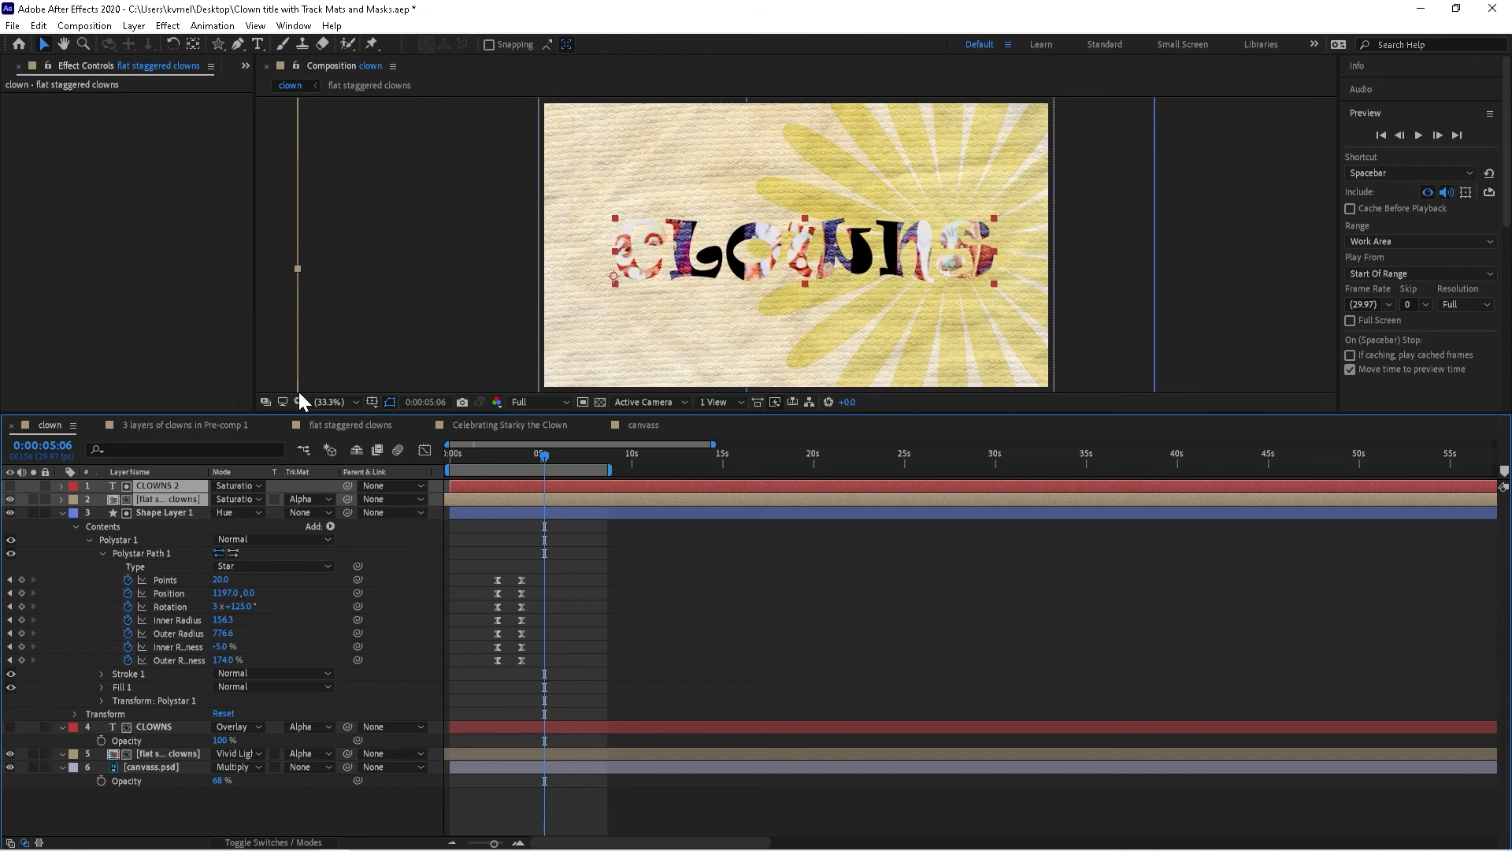
{"action": "key", "text": "shift+equal"}
{"action": "key", "text": "shift+equal"}
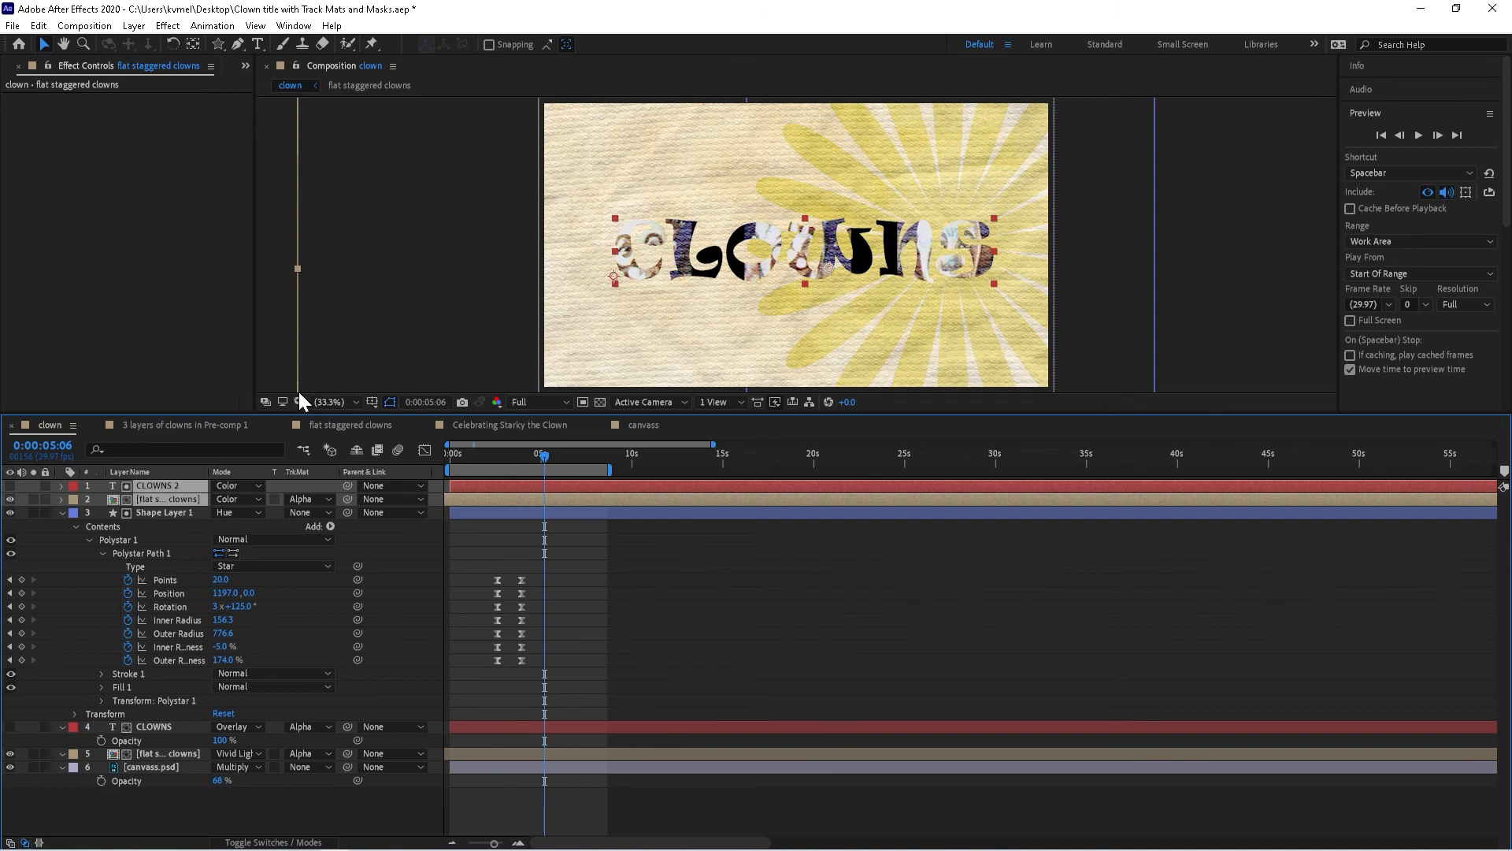
{"action": "key", "text": "shift+equal"}
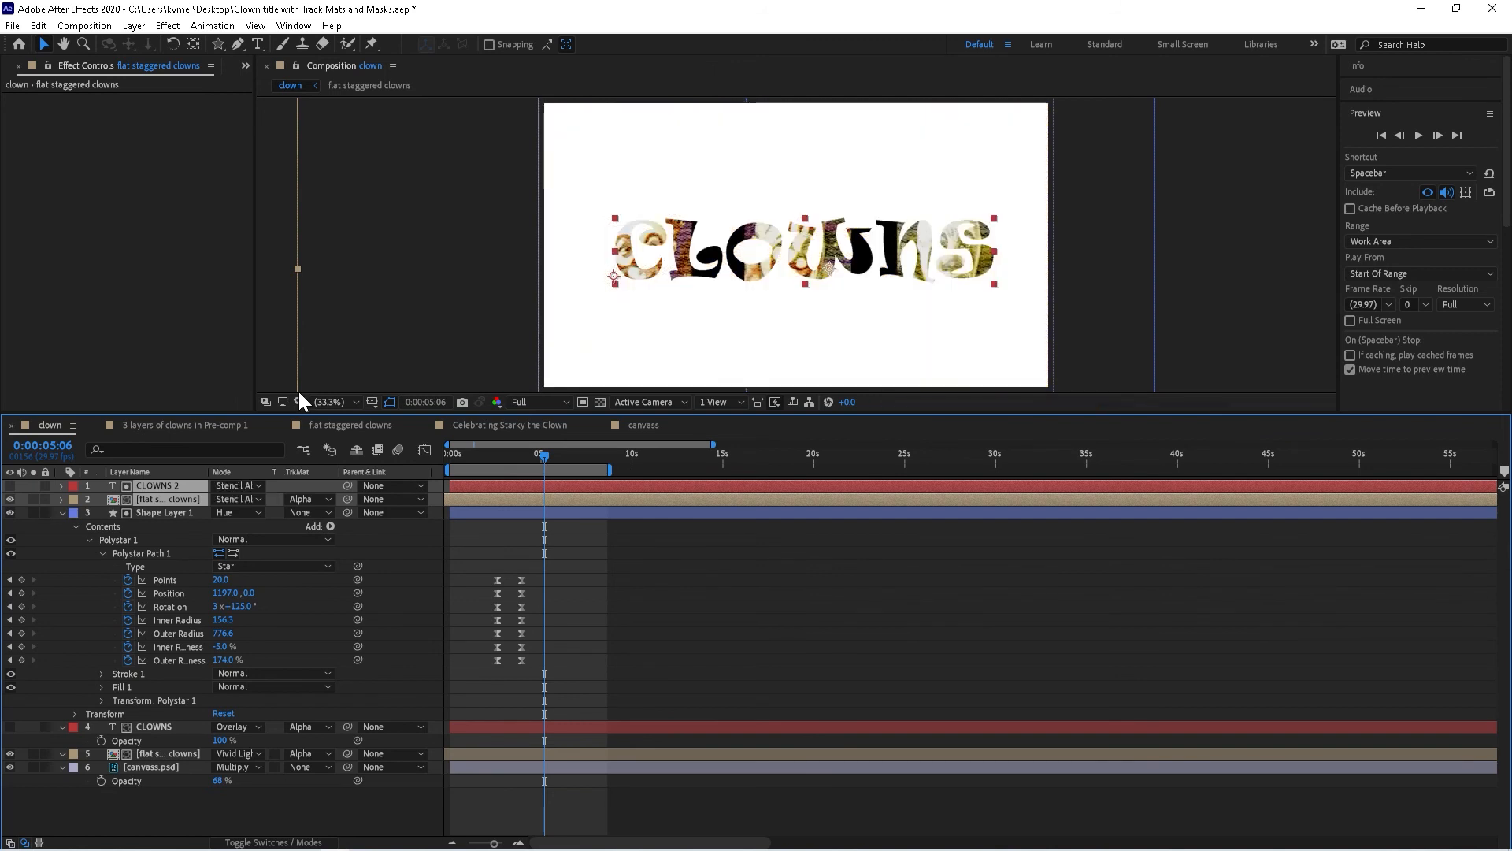
{"action": "key", "text": "shift+minus"}
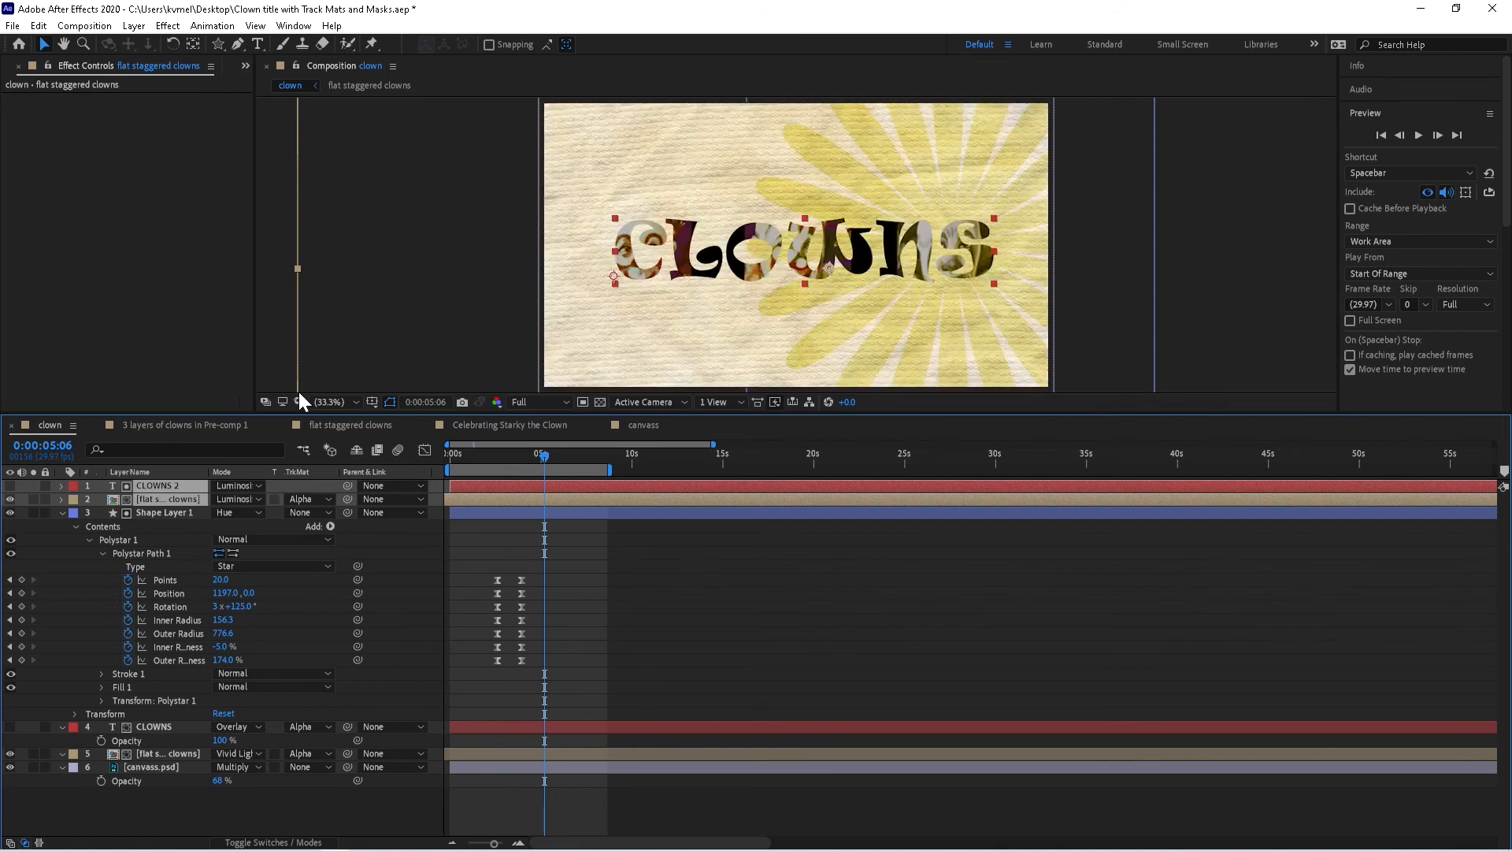
{"action": "key", "text": "shift+equal"}
{"action": "key", "text": "shift+equal"}
{"action": "key", "text": "shift+equal"}
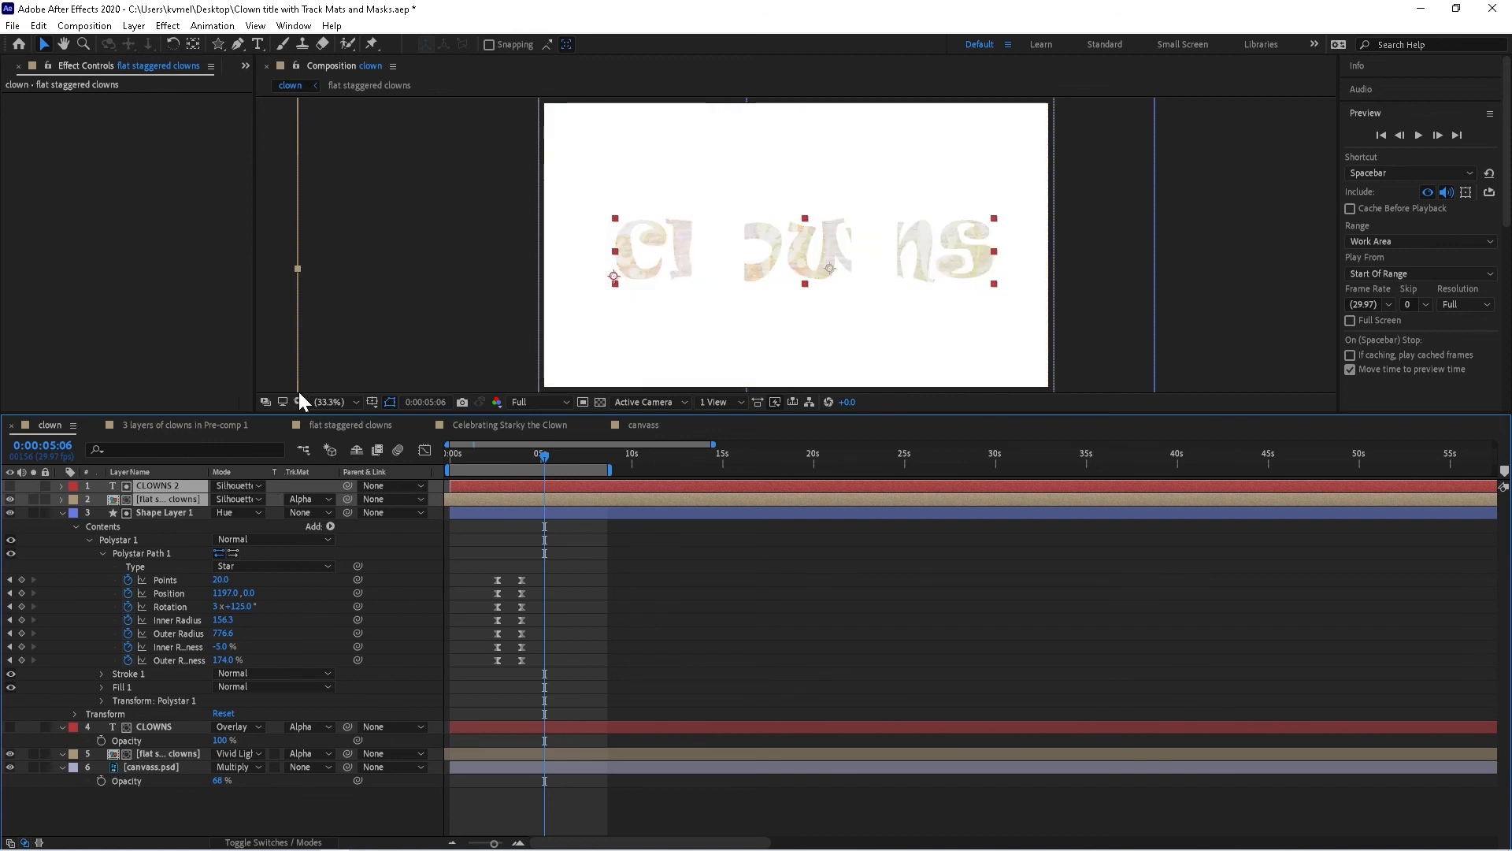
{"action": "key", "text": "shift+equal"}
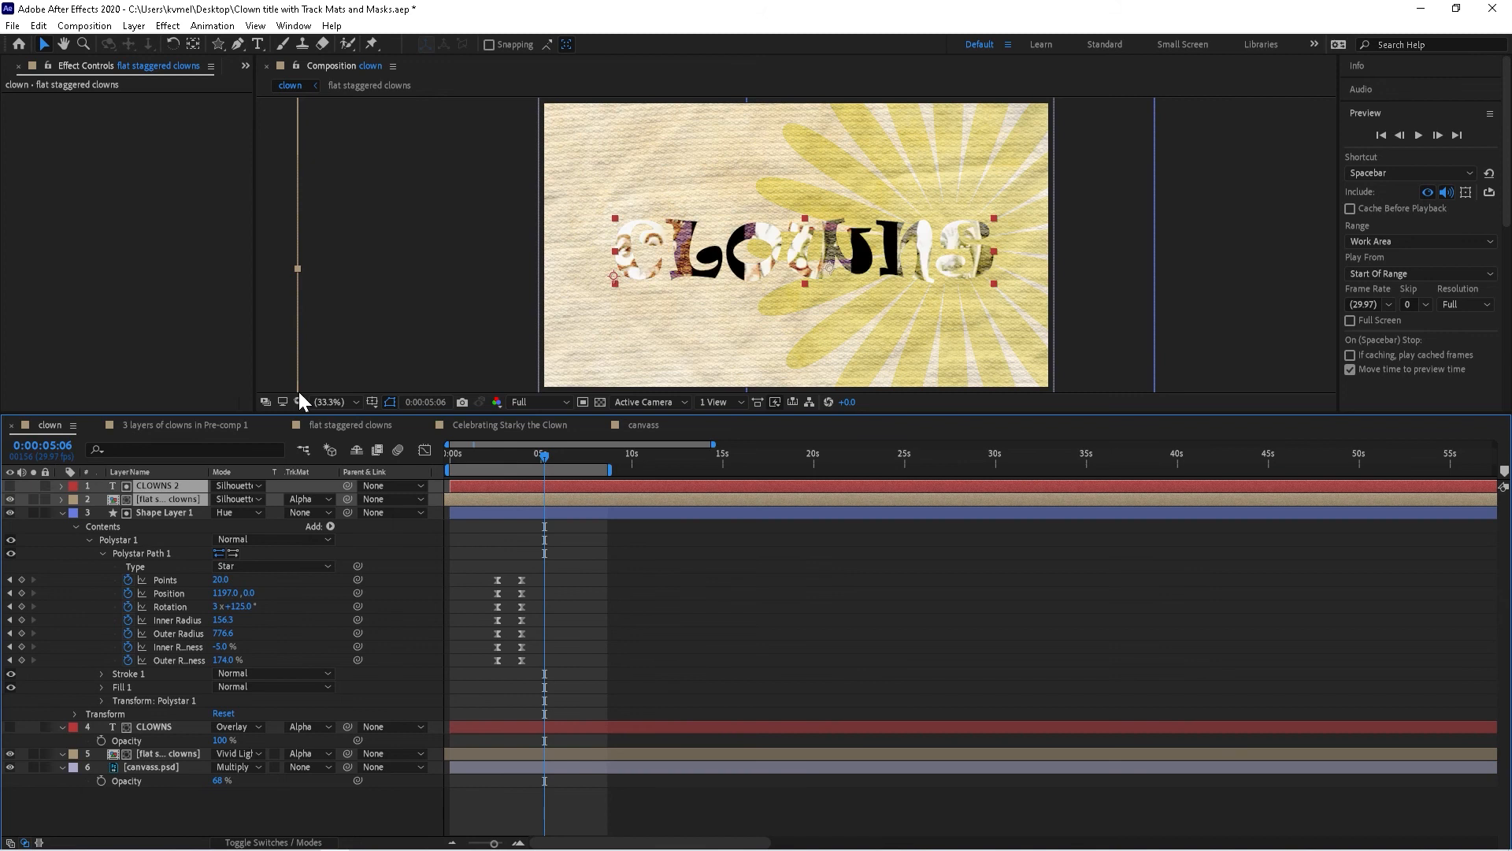
{"action": "key", "text": "shift+equal"}
{"action": "key", "text": "shift+equal"}
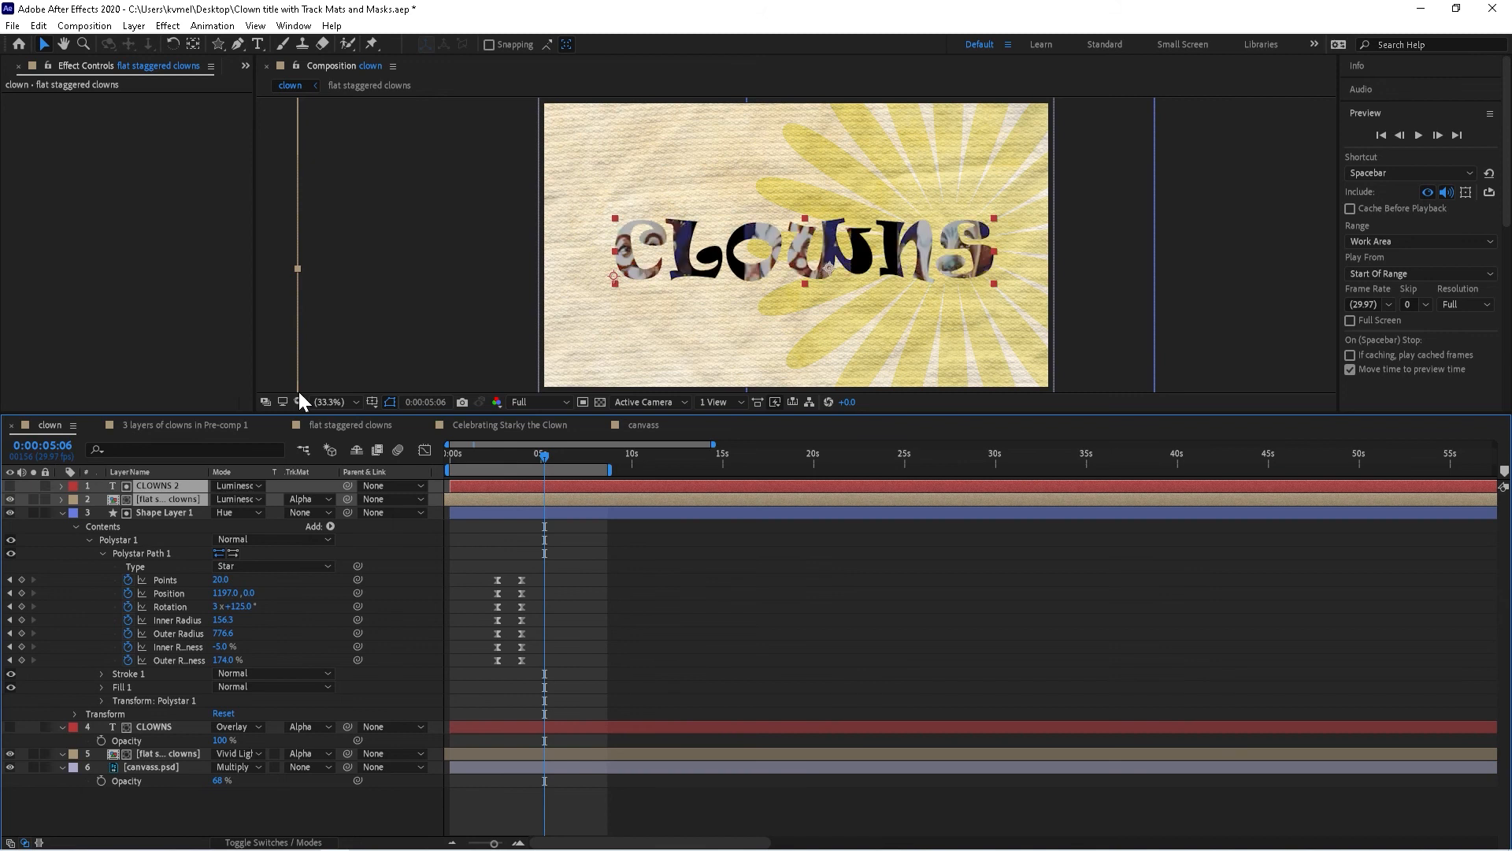
Step: Cycle the duplicated CLOWNS 2 and flat staggered clowns layers through Dissolve, Multiply, Color Burn and Add, and settle on the Darker Color blending mode
{"action": "key", "text": "shift+equal"}
{"action": "key", "text": "shift+equal"}
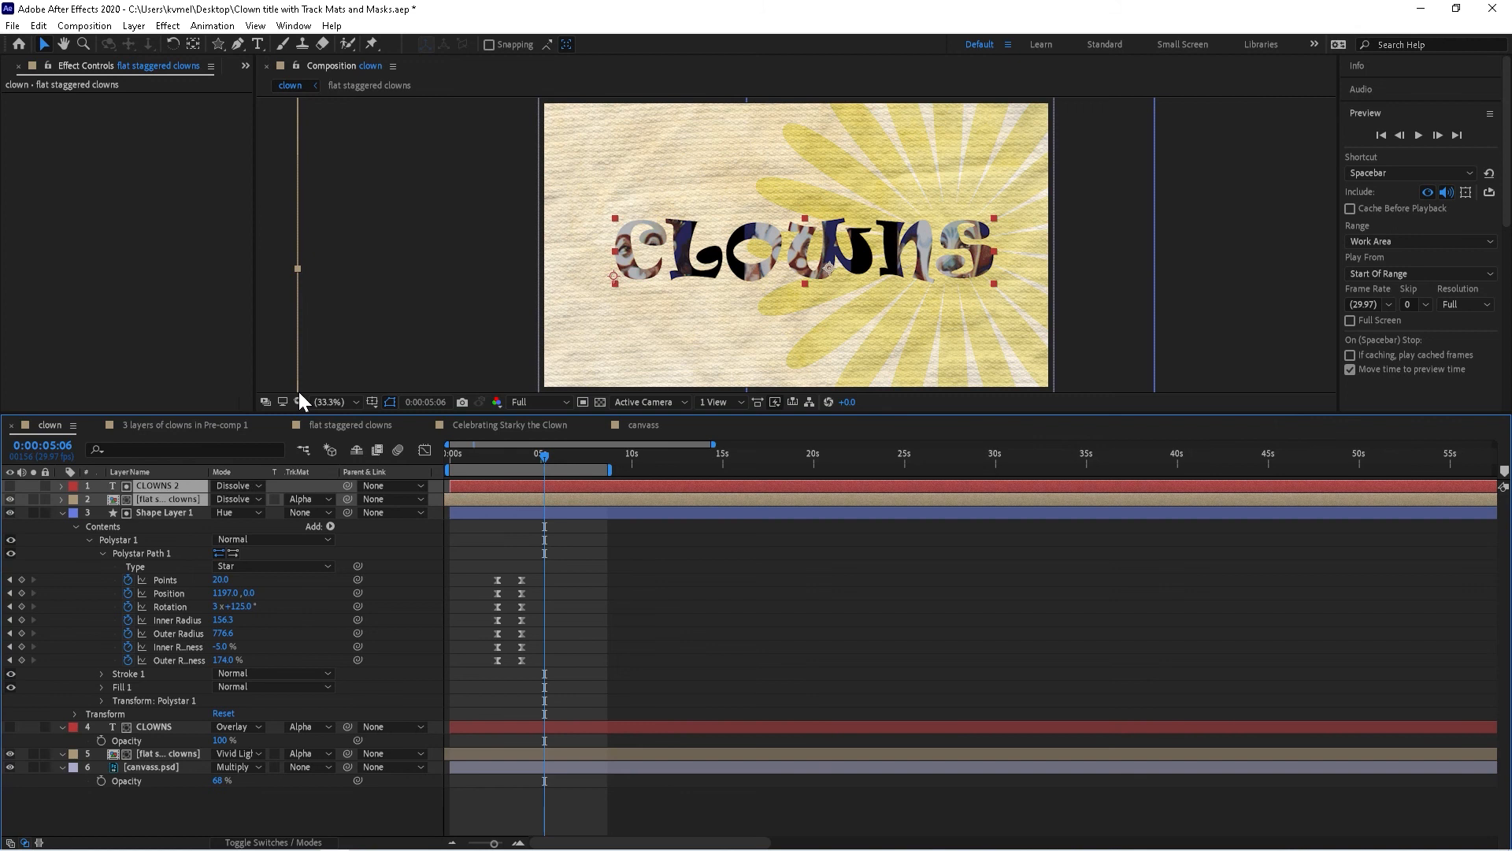
{"action": "key", "text": "shift+equal"}
{"action": "key", "text": "shift+equal"}
{"action": "key", "text": "shift+equal"}
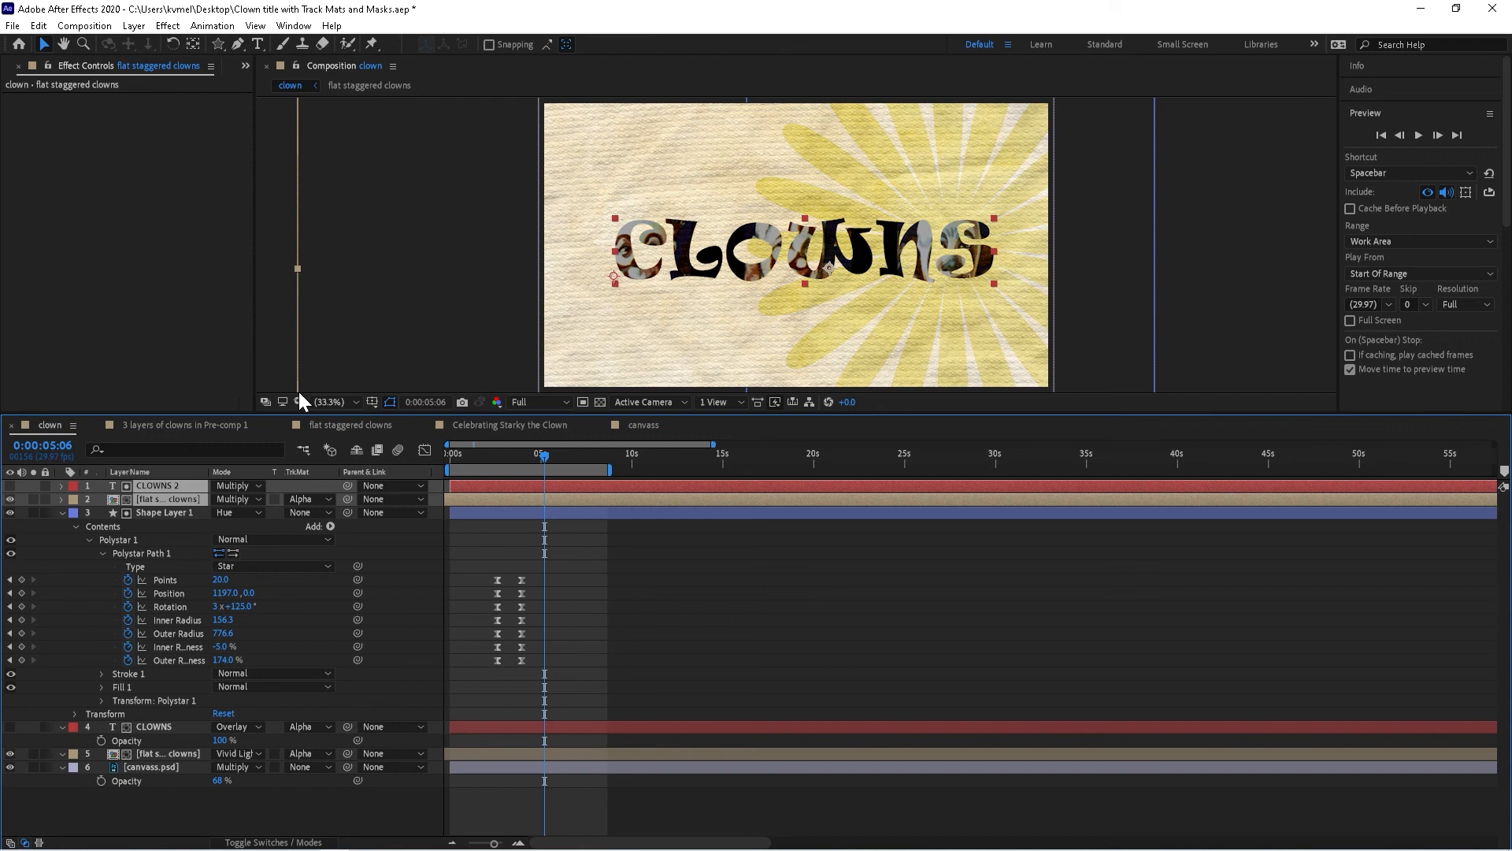
{"action": "key", "text": "shift+equal"}
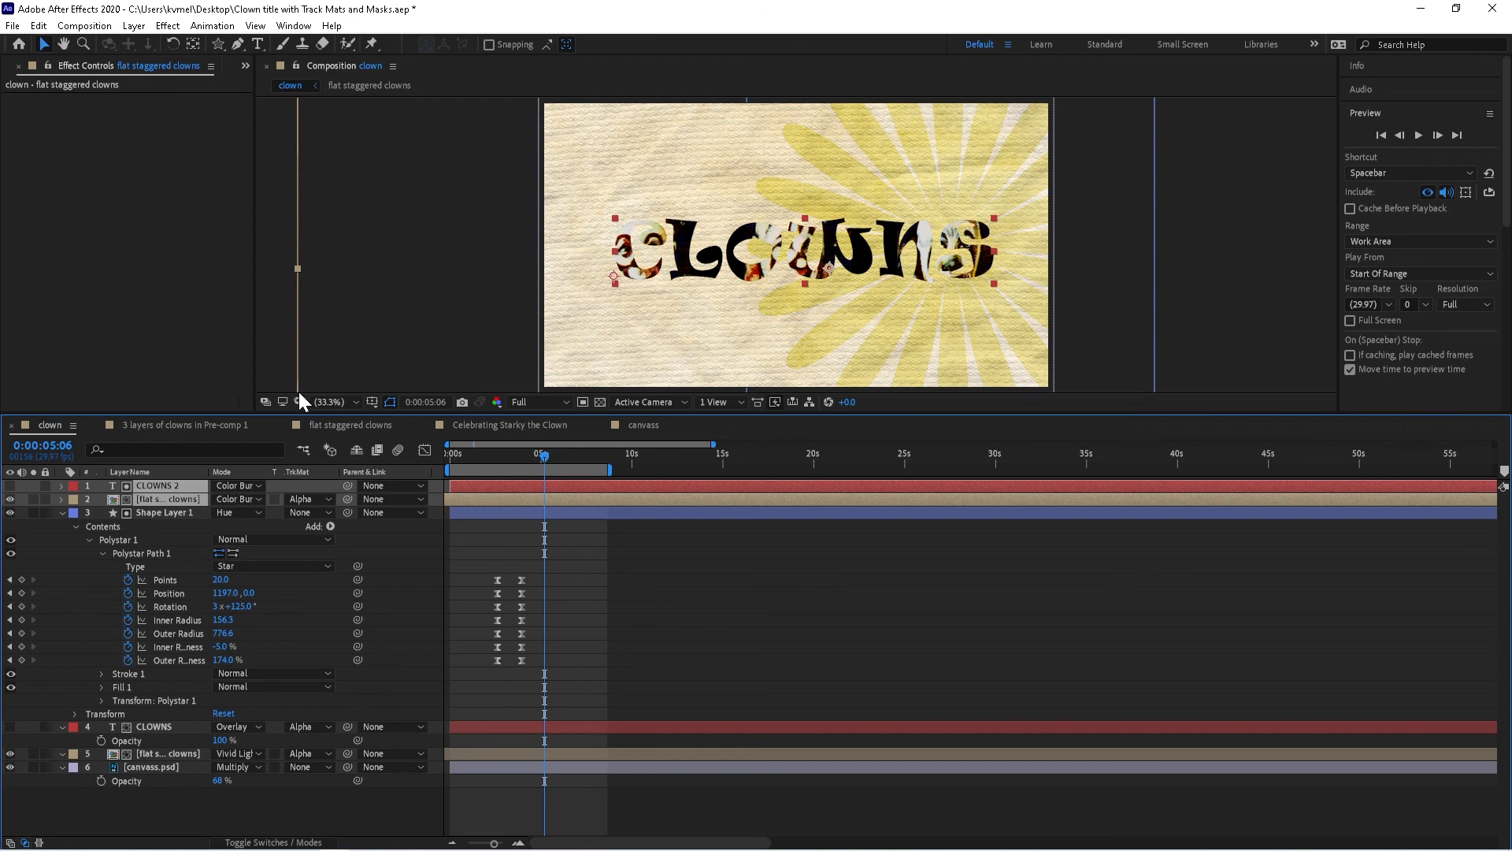
{"action": "key", "text": "shift+equal"}
{"action": "key", "text": "shift+equal"}
{"action": "key", "text": "shift+equal"}
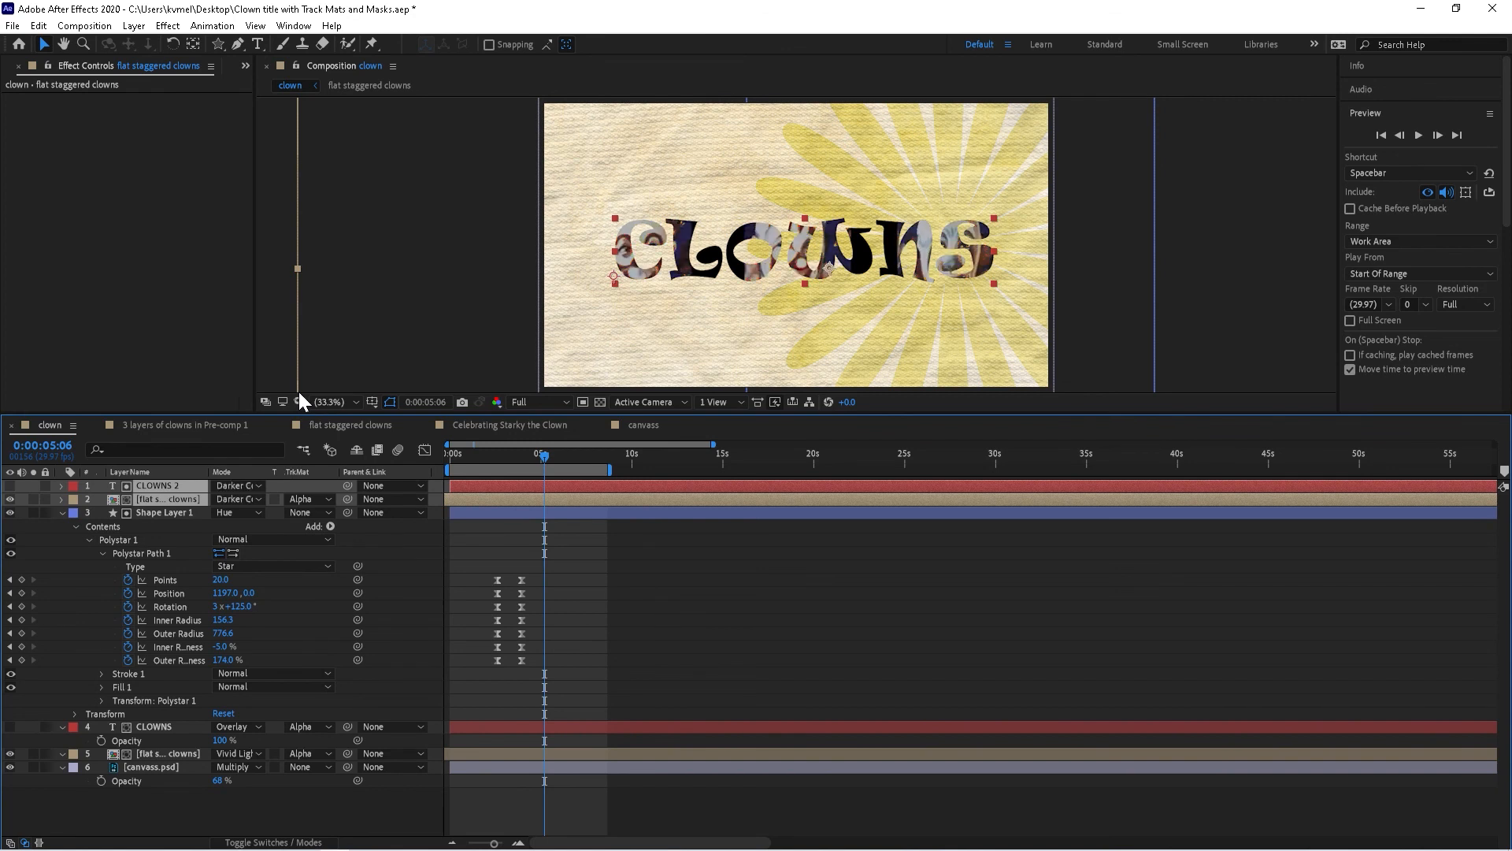
{"action": "key", "text": "shift+equal"}
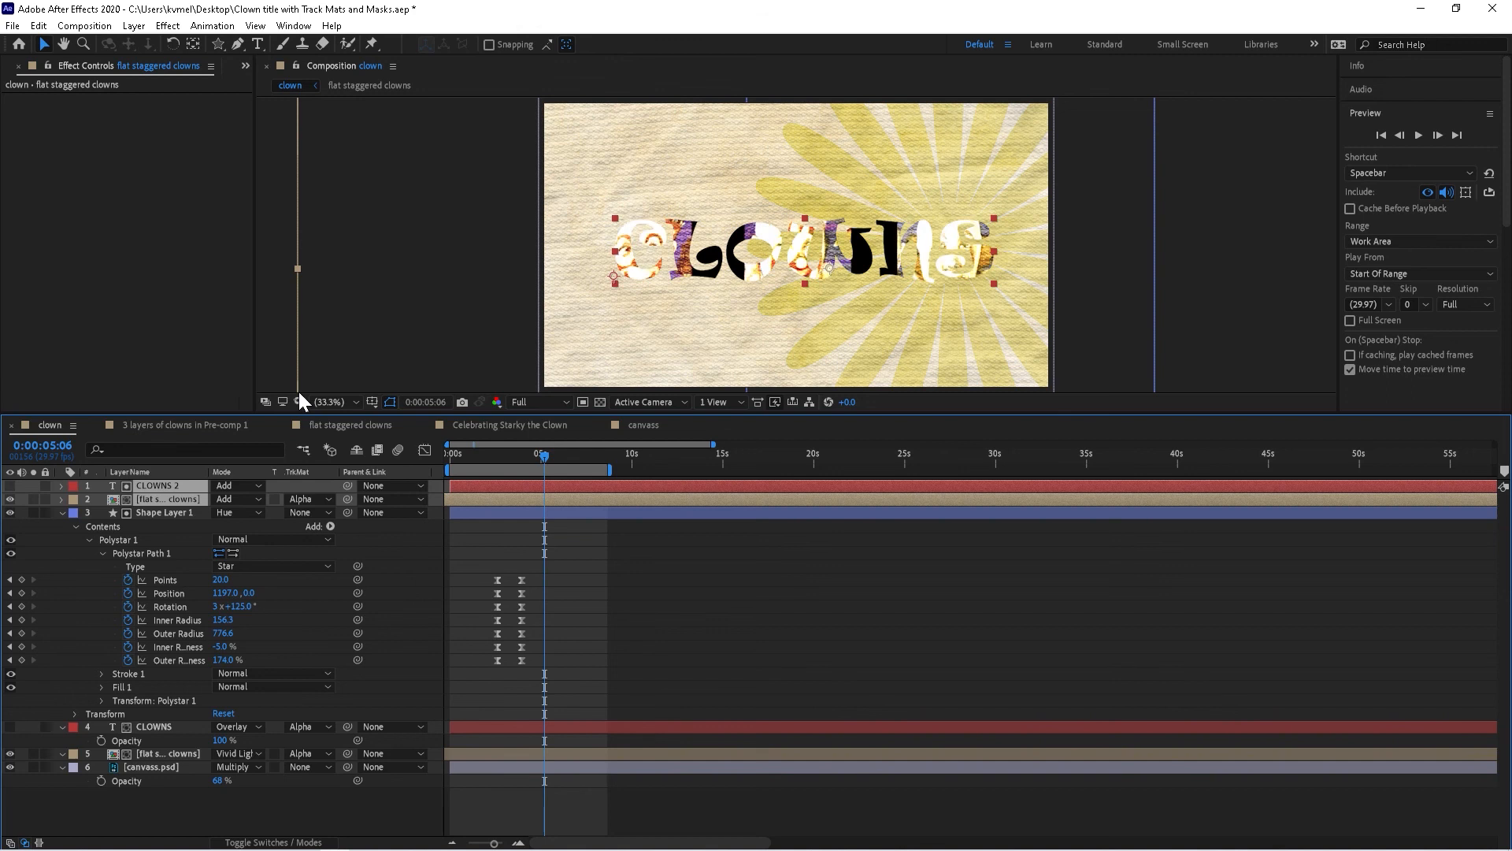
{"action": "key", "text": "shift+minus"}
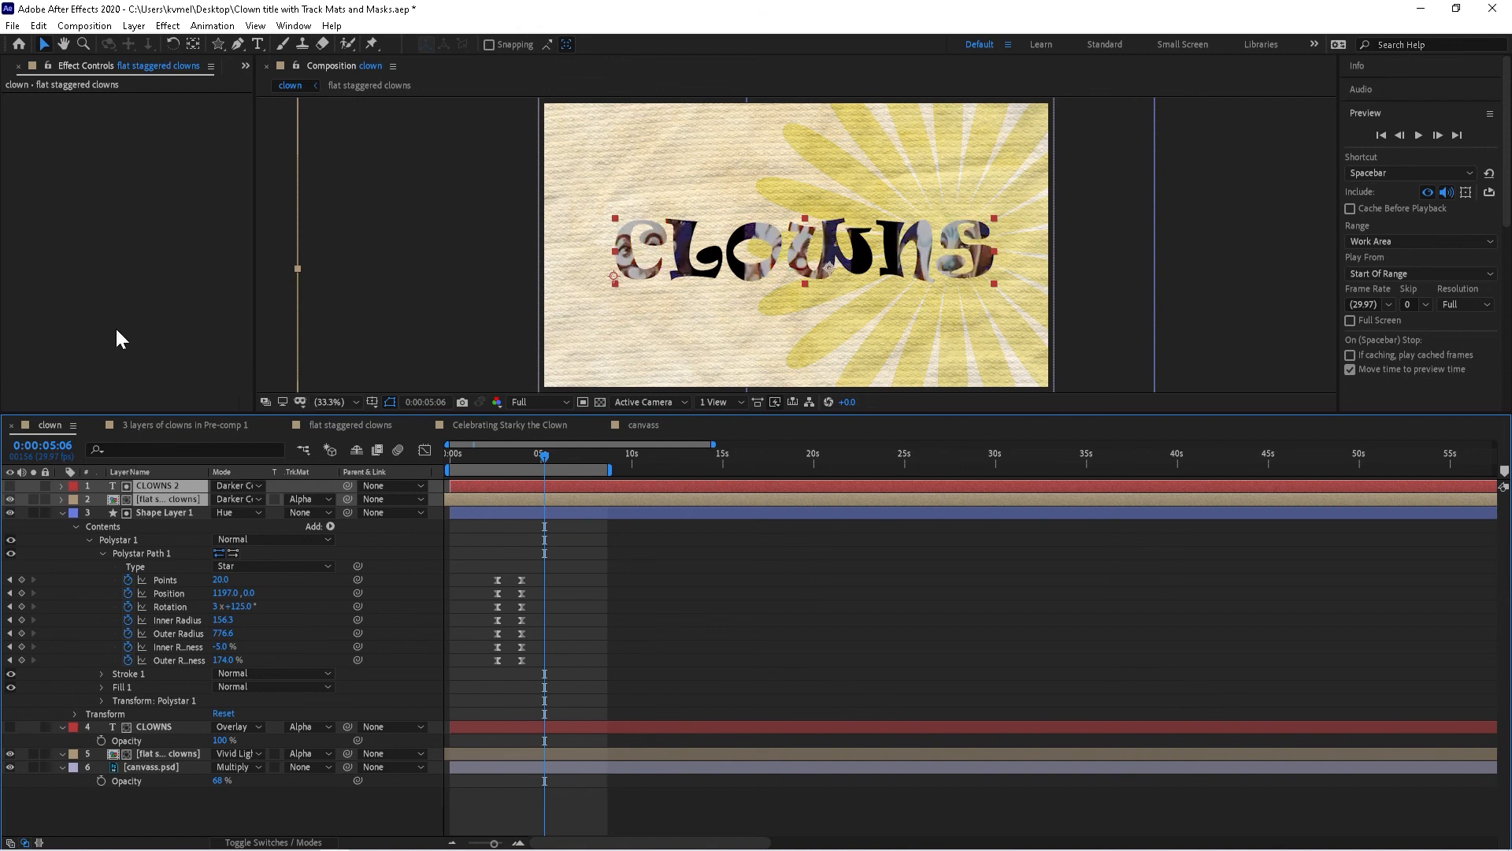
Step: Reveal the opacity of the two duplicated title layers and set both to 66%
{"action": "key", "text": "t"}
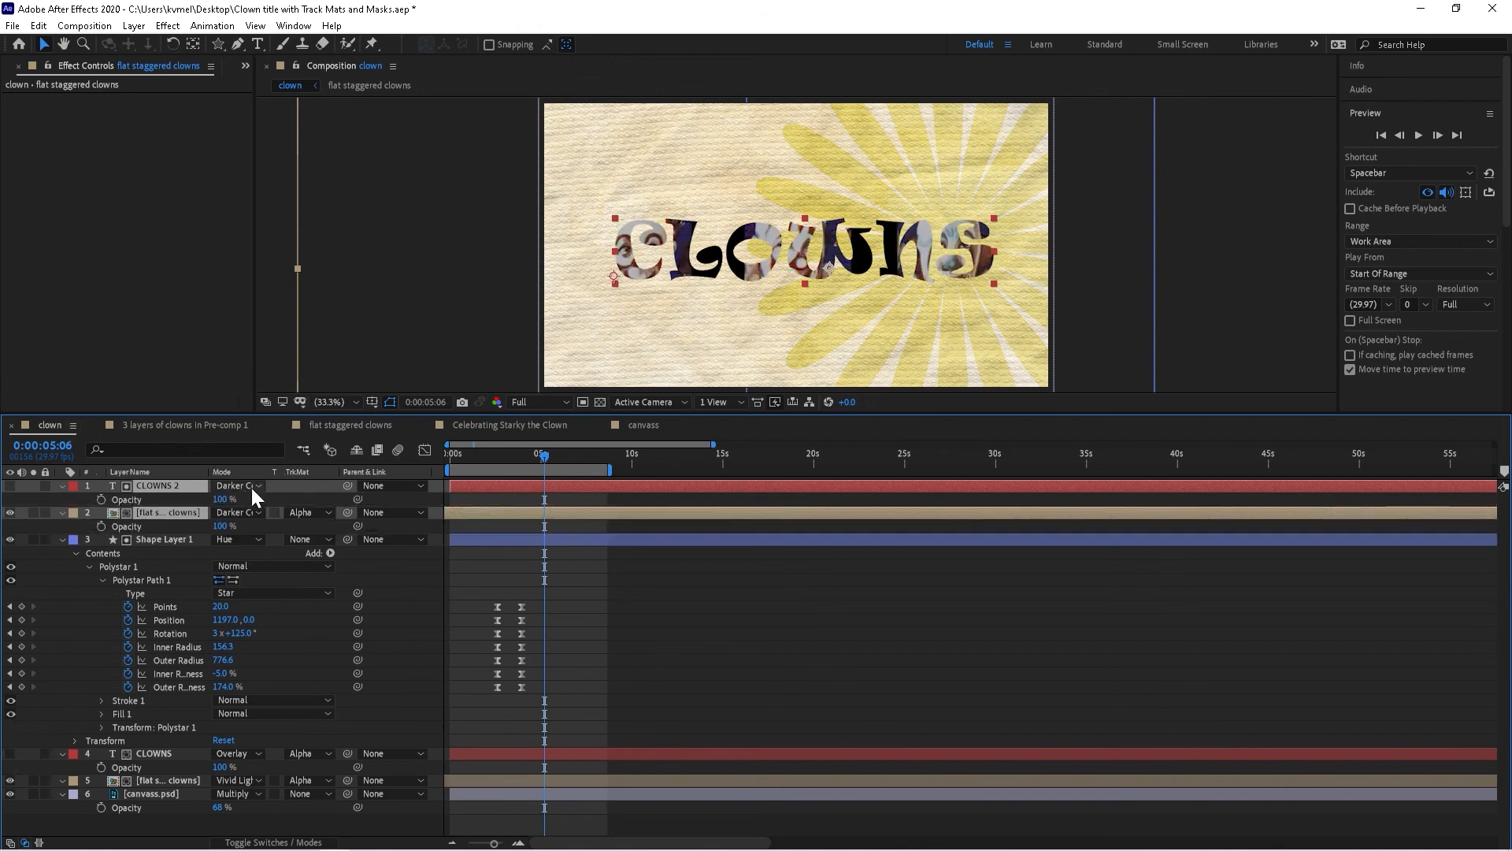
{"action": "left_click_drag", "start_coordinate": [214, 499], "coordinate": [195, 498]}
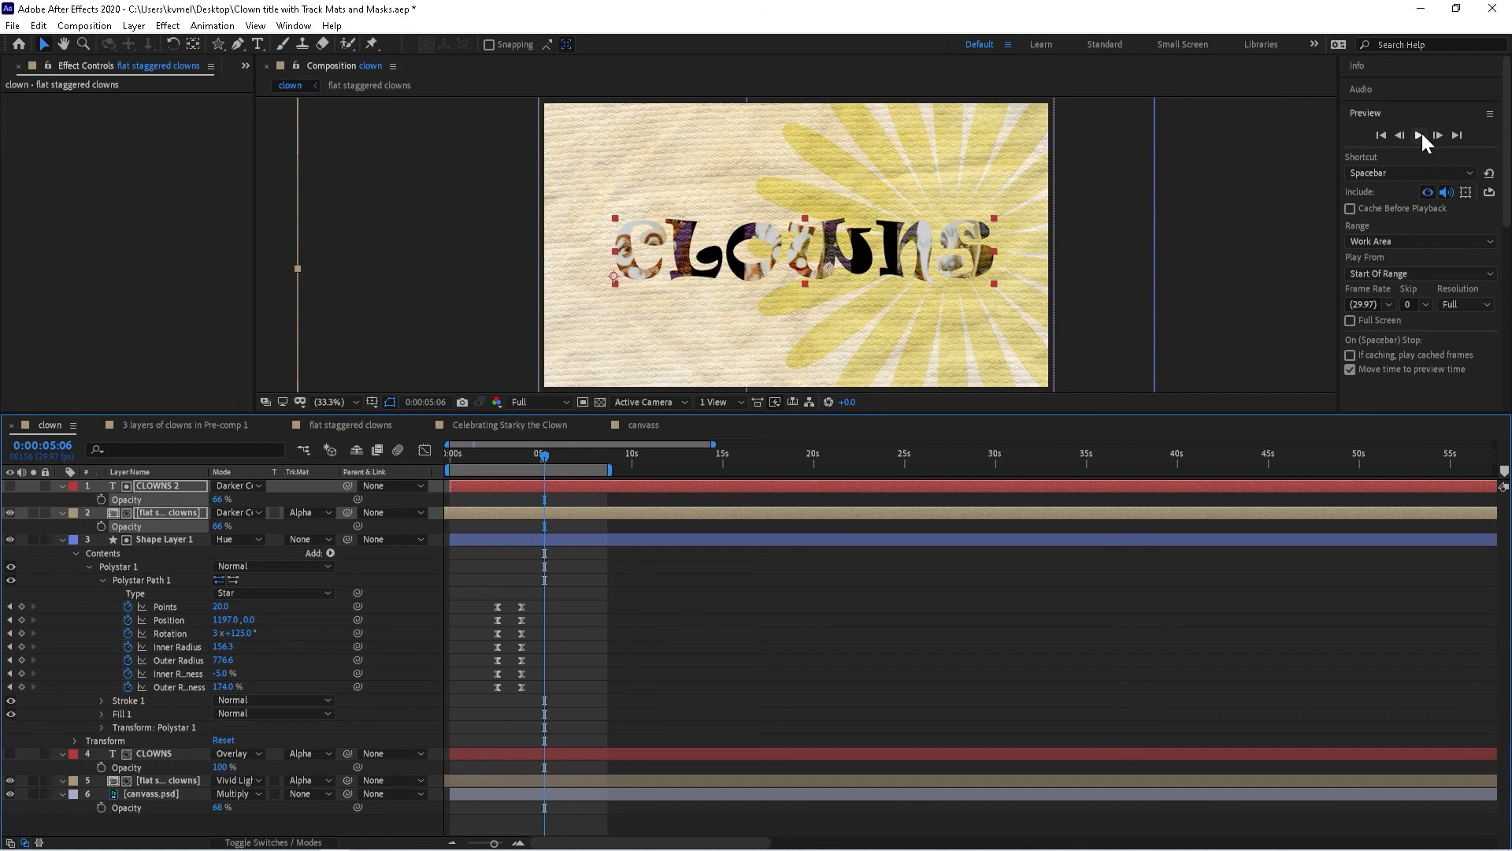
Step: Hide and show the duplicated flat staggered clowns layer to compare the title, and play the animation preview
{"action": "left_click", "coordinate": [10, 510]}
{"action": "left_click", "coordinate": [9, 510]}
{"action": "left_click", "coordinate": [1419, 135]}
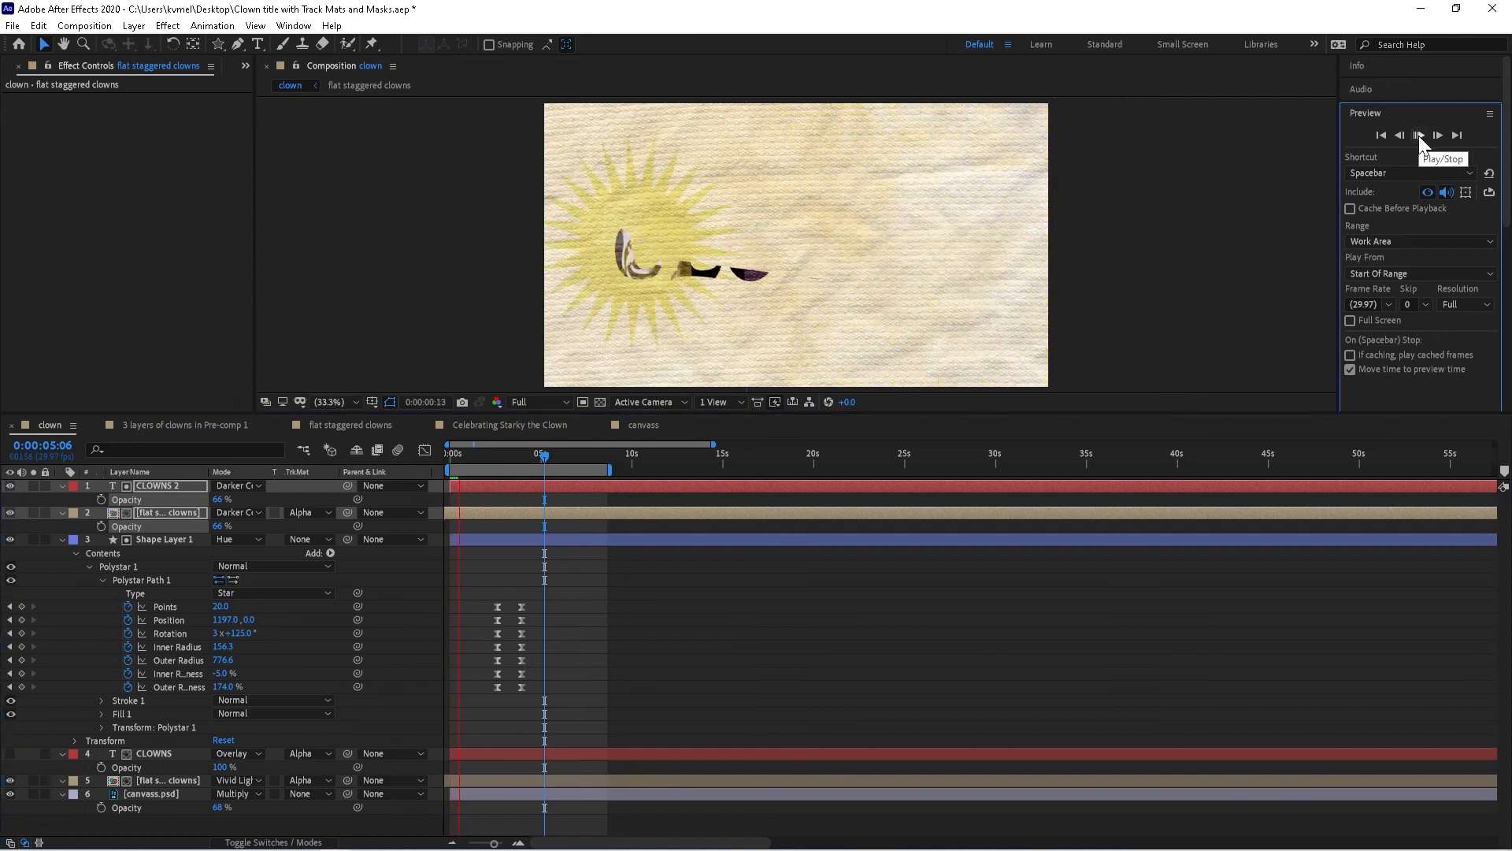